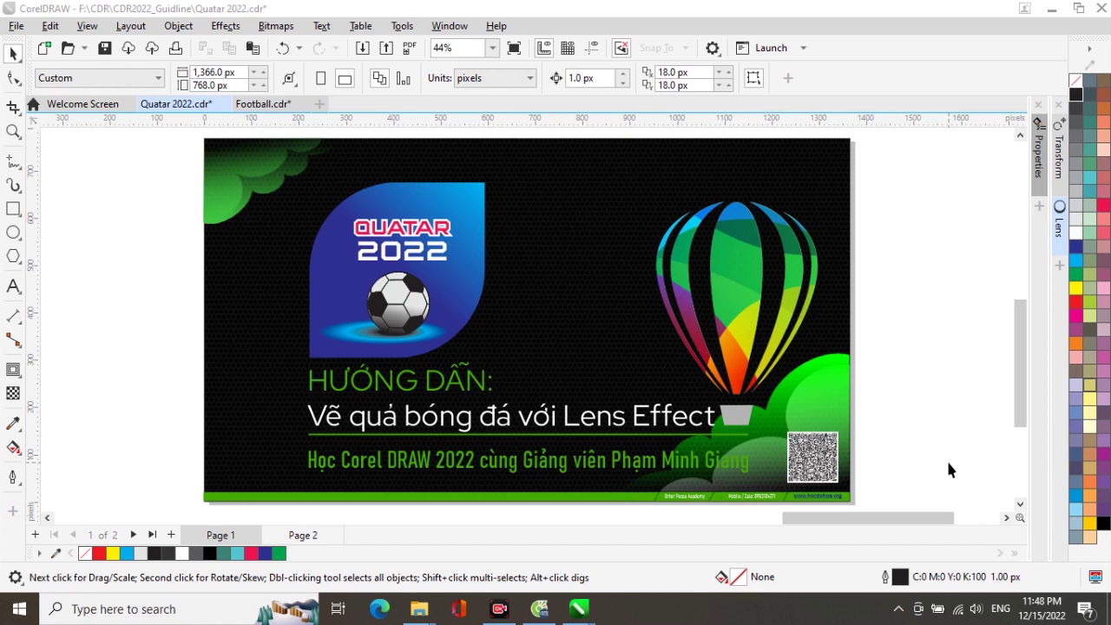
- On Page 2, draw a hexagon about 79 by 91 px near the page's lower-left corner and fill it with 10% black
click(302, 537)
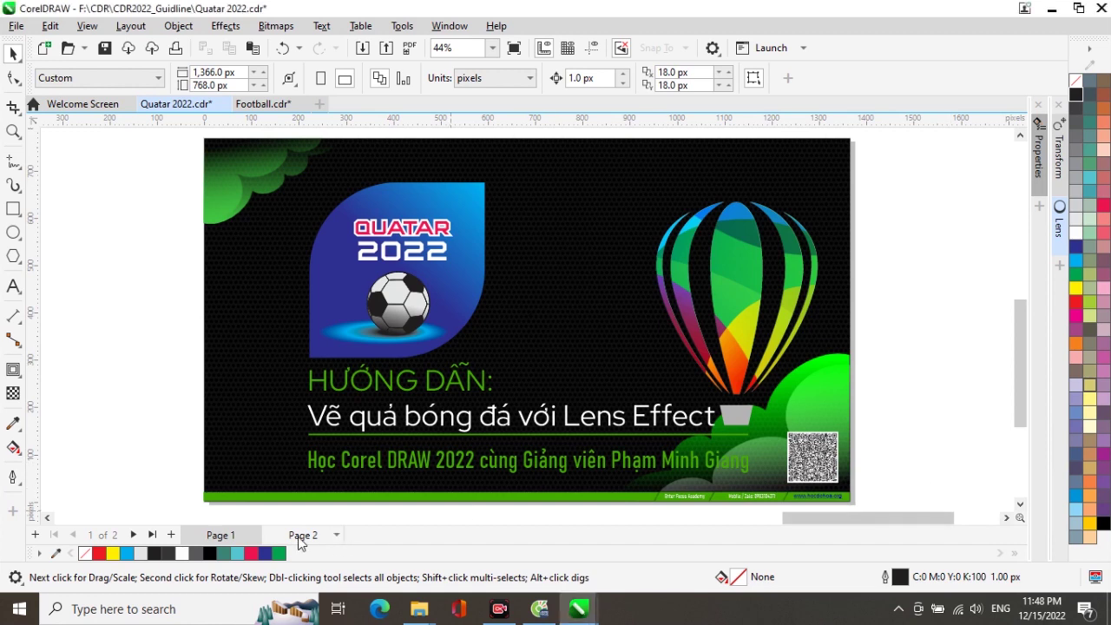
click(300, 537)
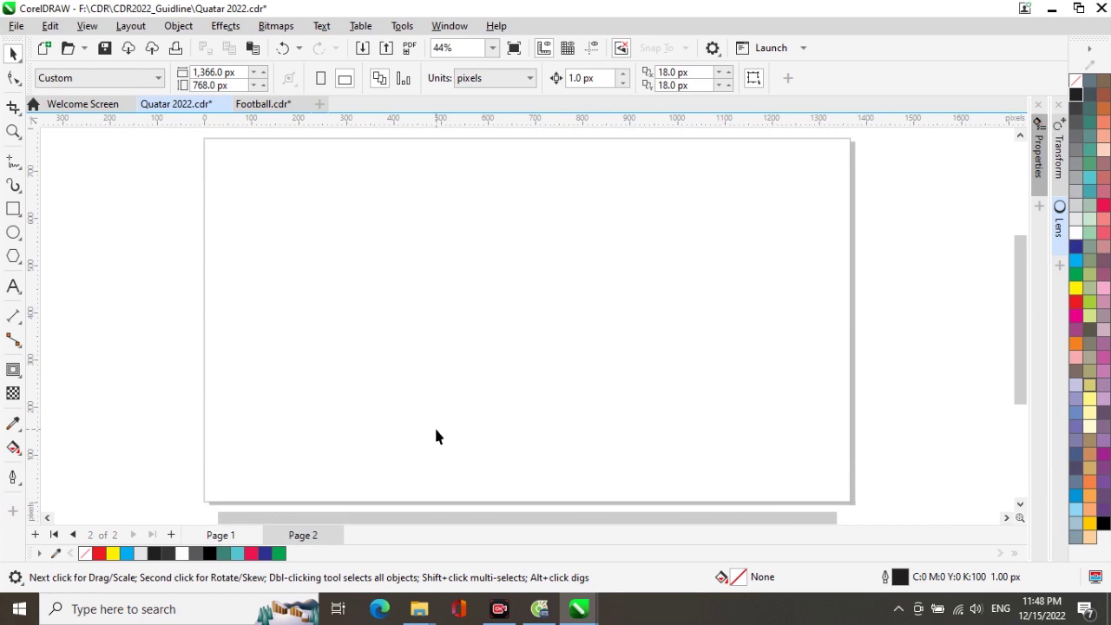
click(13, 257)
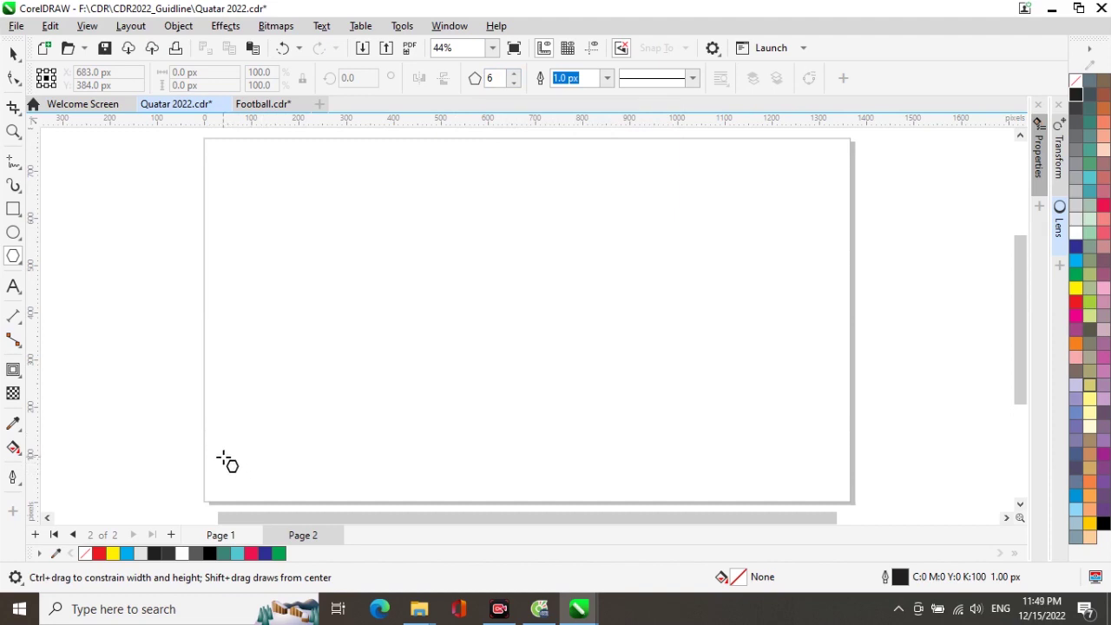
drag(228, 449, 276, 488)
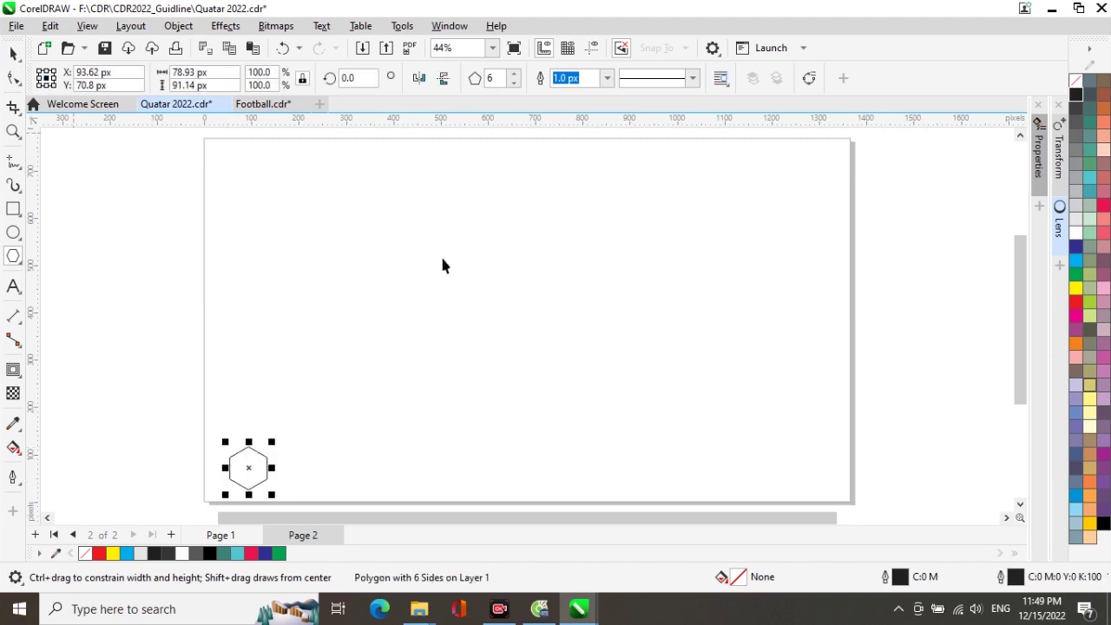
key(space)
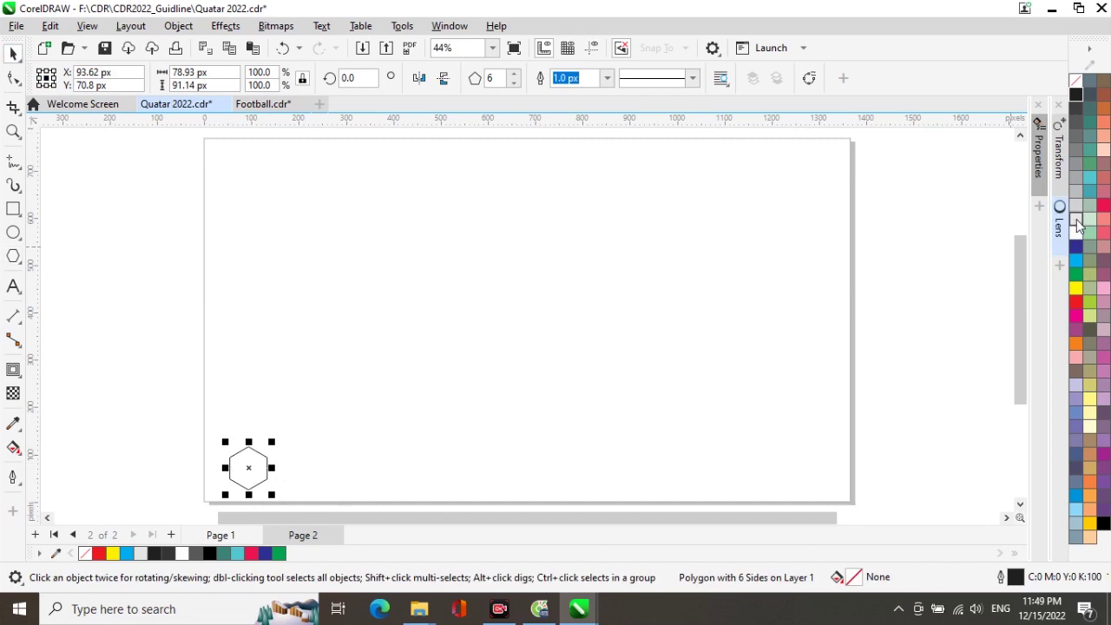
click(1079, 223)
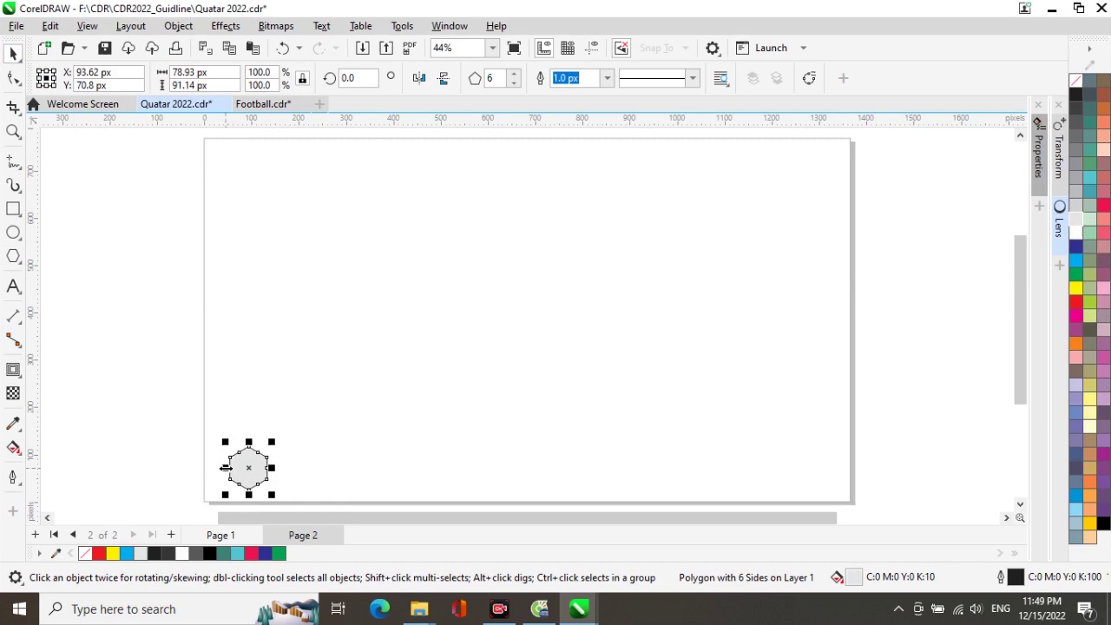
- Make a mirrored copy of the hexagon against its right side and repeat the duplication to form a row of nine touching hexagons
drag(224, 468, 301, 470)
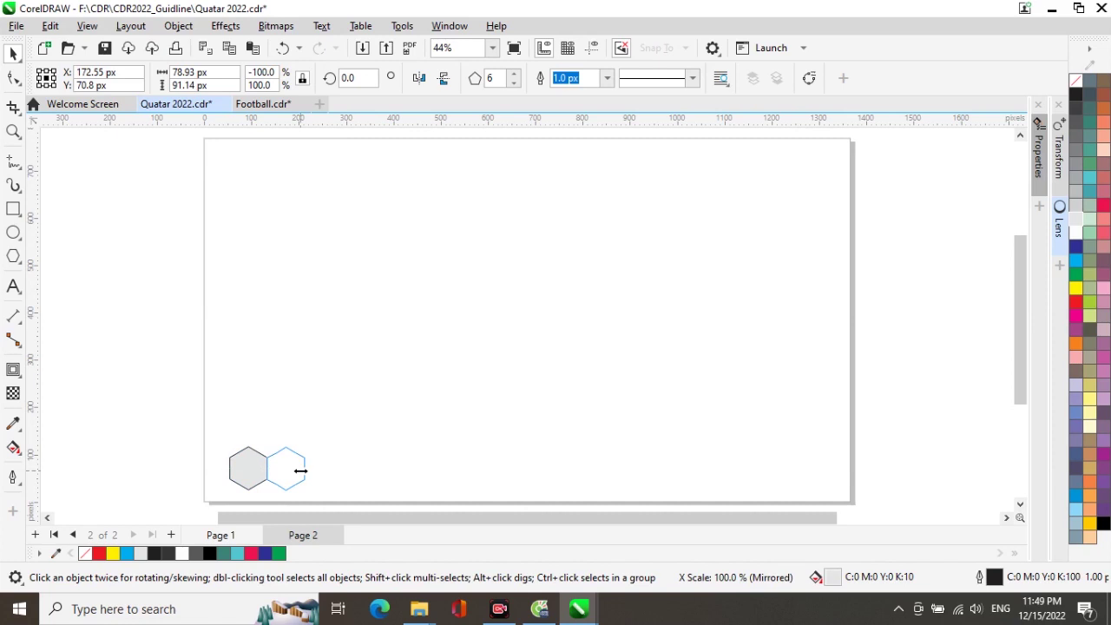
drag(300, 470, 301, 473)
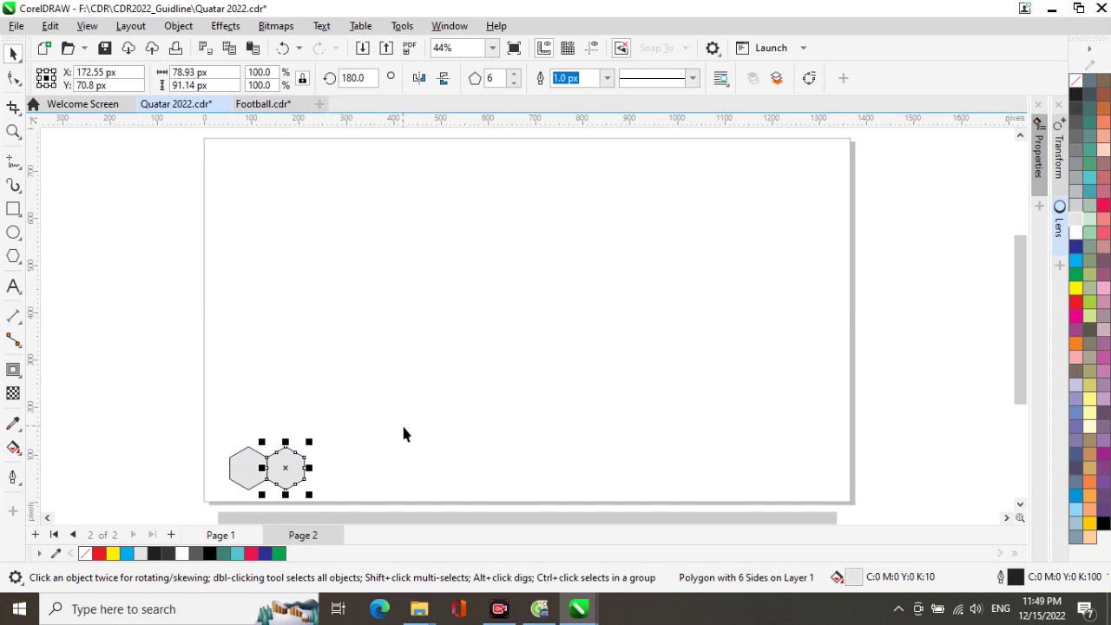
key(ctrl+r)
key(ctrl+r)
key(ctrl+r)
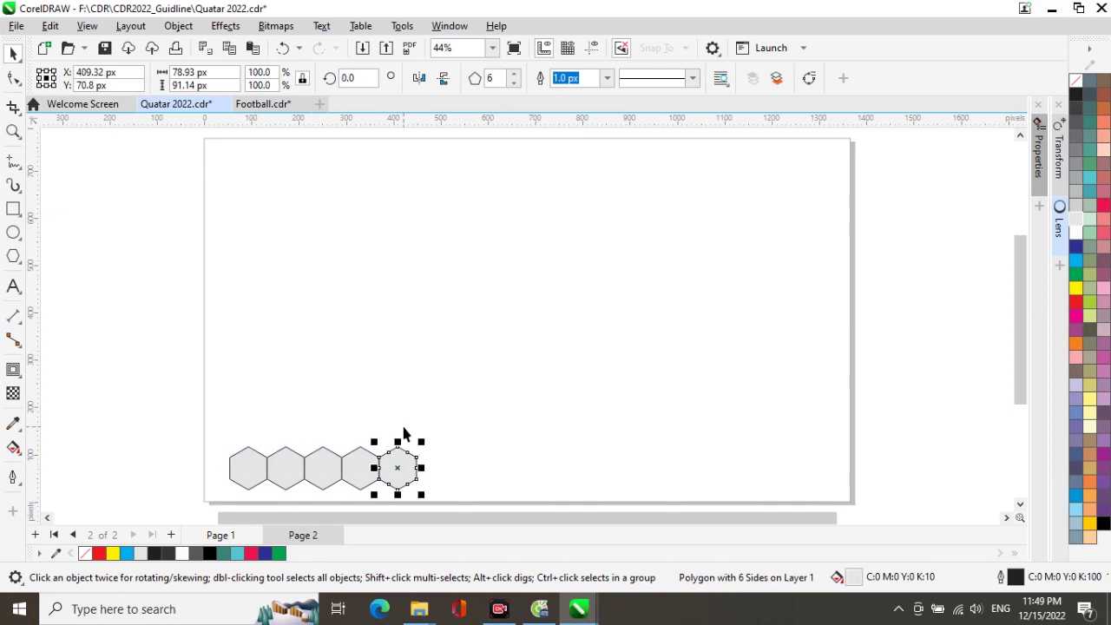
key(ctrl+r)
key(ctrl+r)
key(ctrl+r)
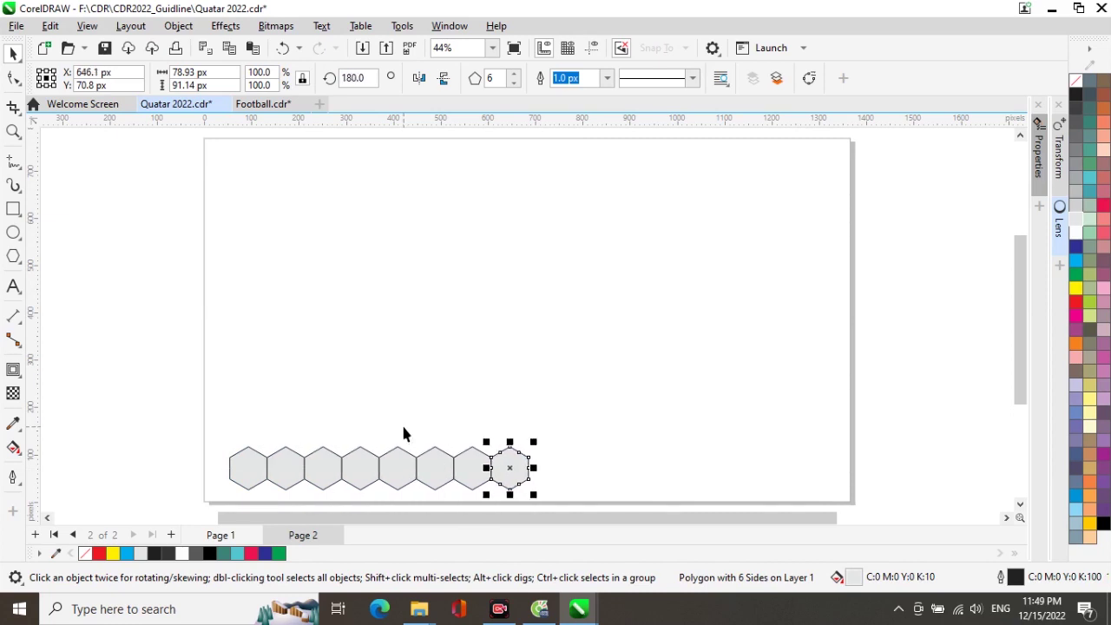
key(ctrl+r)
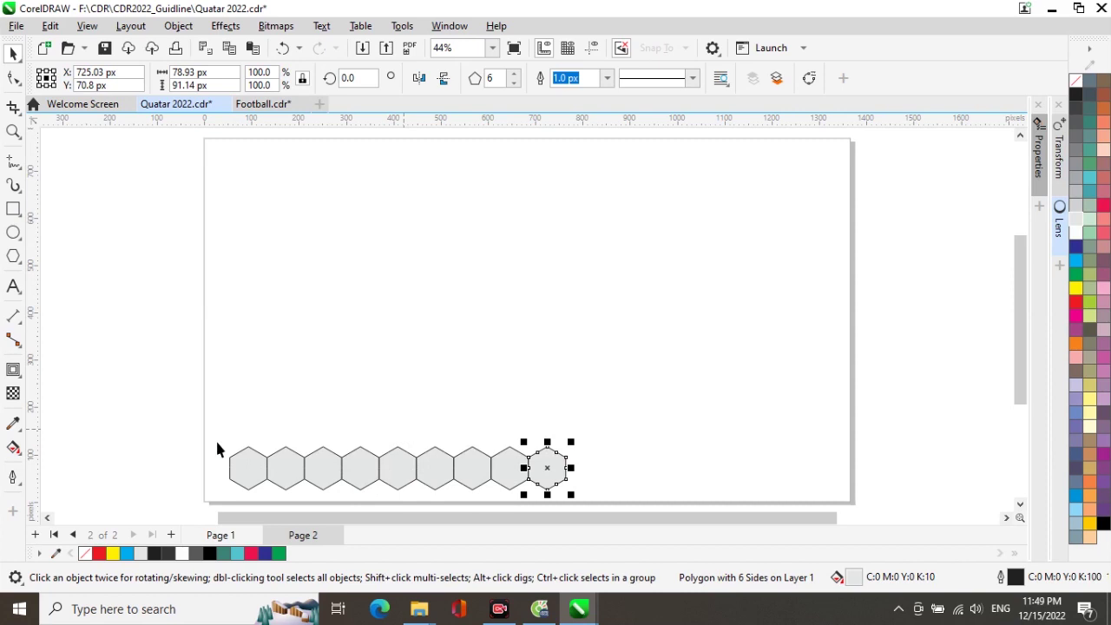
- Turn snapping back on and copy the whole hexagon row up and to the right, snapping its nodes so it interlocks with the original
drag(217, 429, 579, 500)
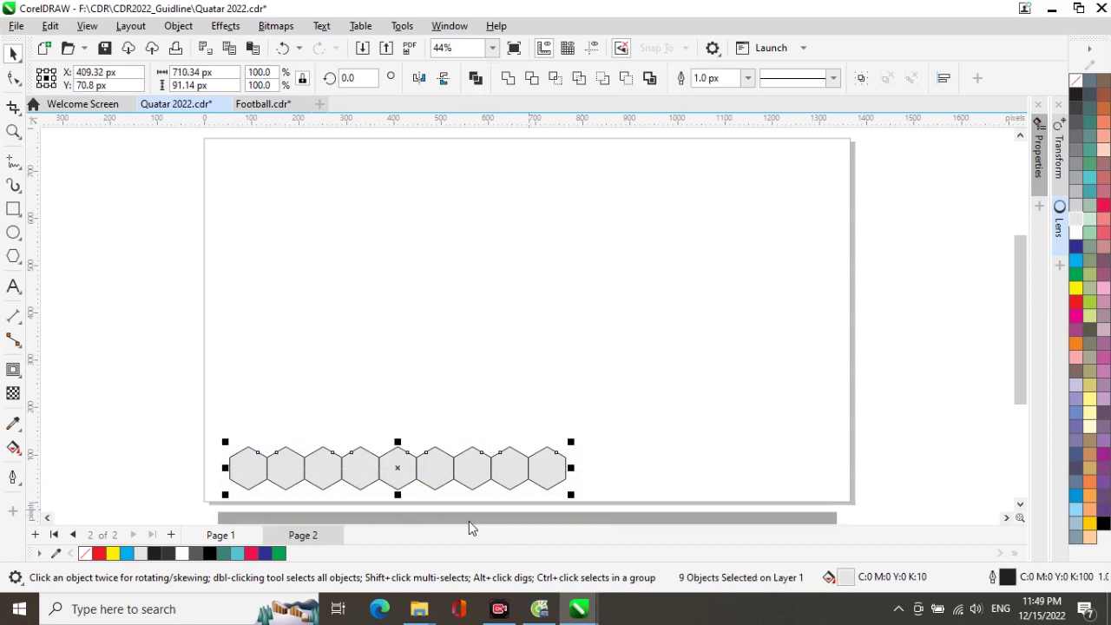
click(622, 48)
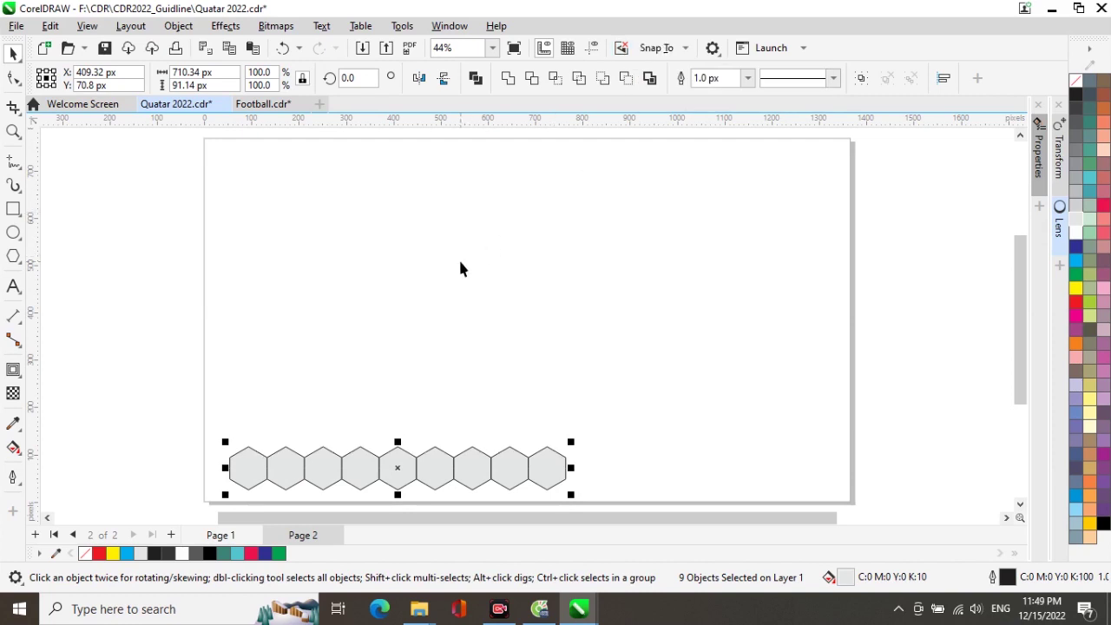
key(z)
drag(221, 419, 313, 497)
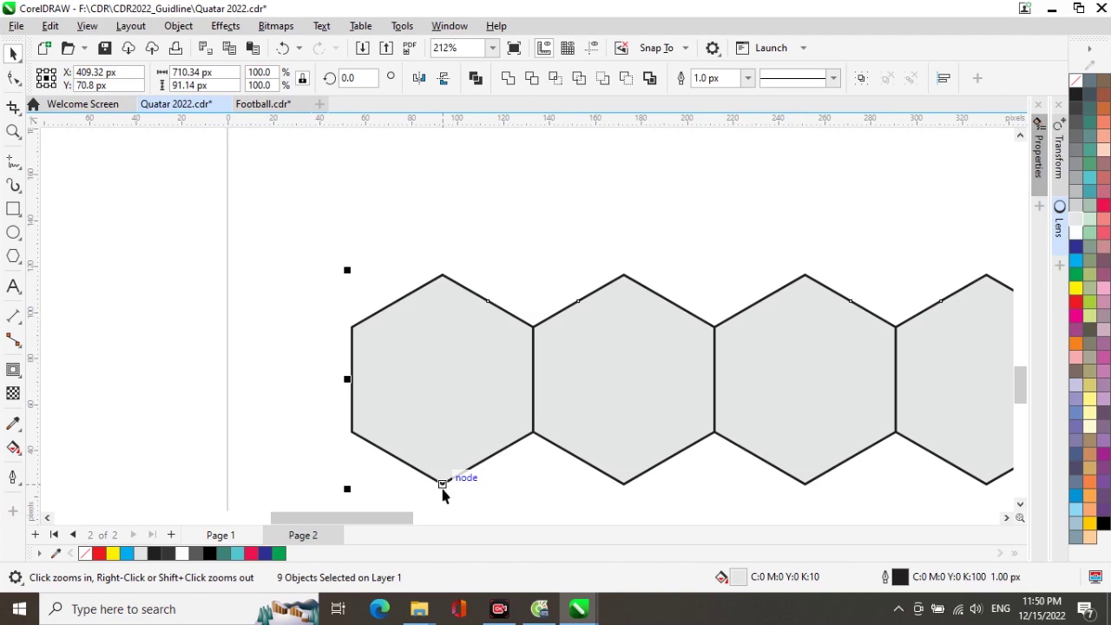
drag(443, 484, 532, 327)
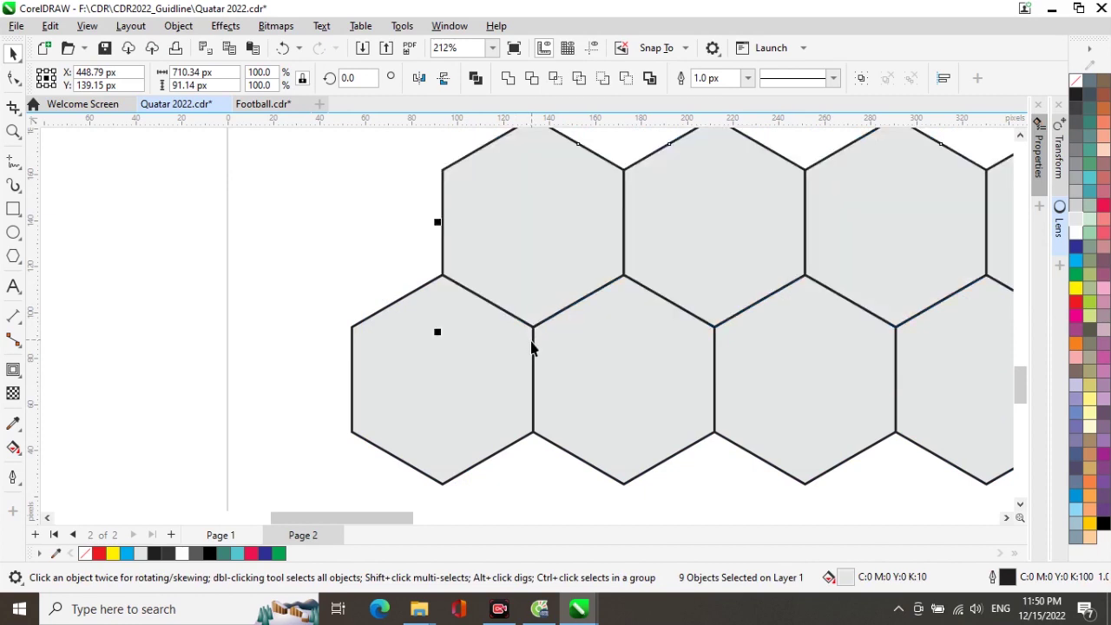
- Repeat the offset row duplication six times to build a slanted honeycomb of eight rows
scroll(521, 349, down, 4)
scroll(690, 398, down, 3)
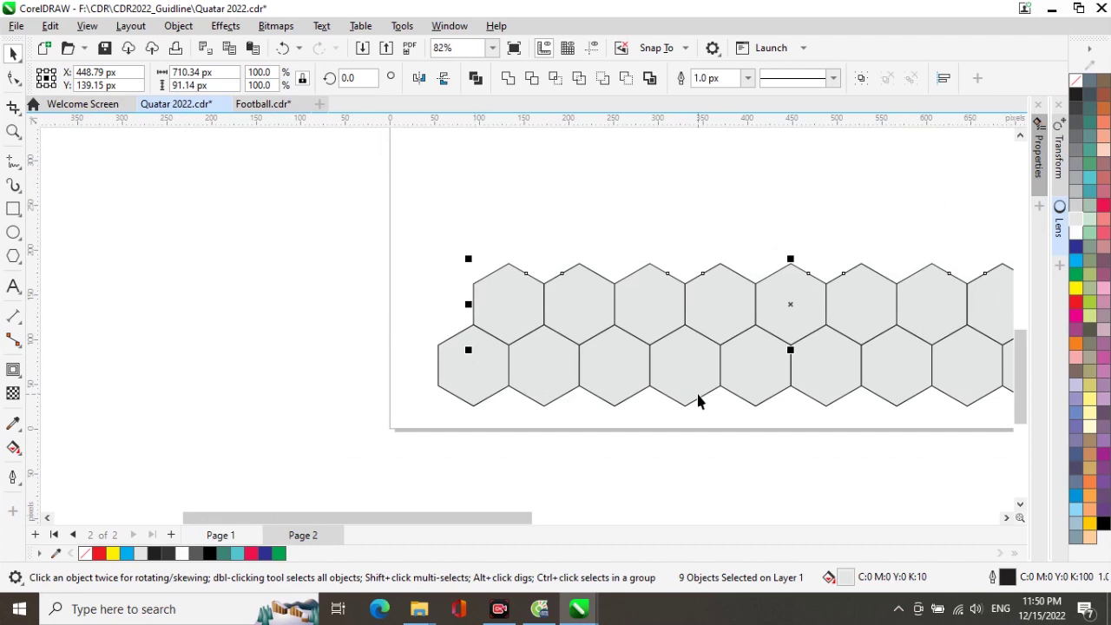
drag(781, 423, 566, 443)
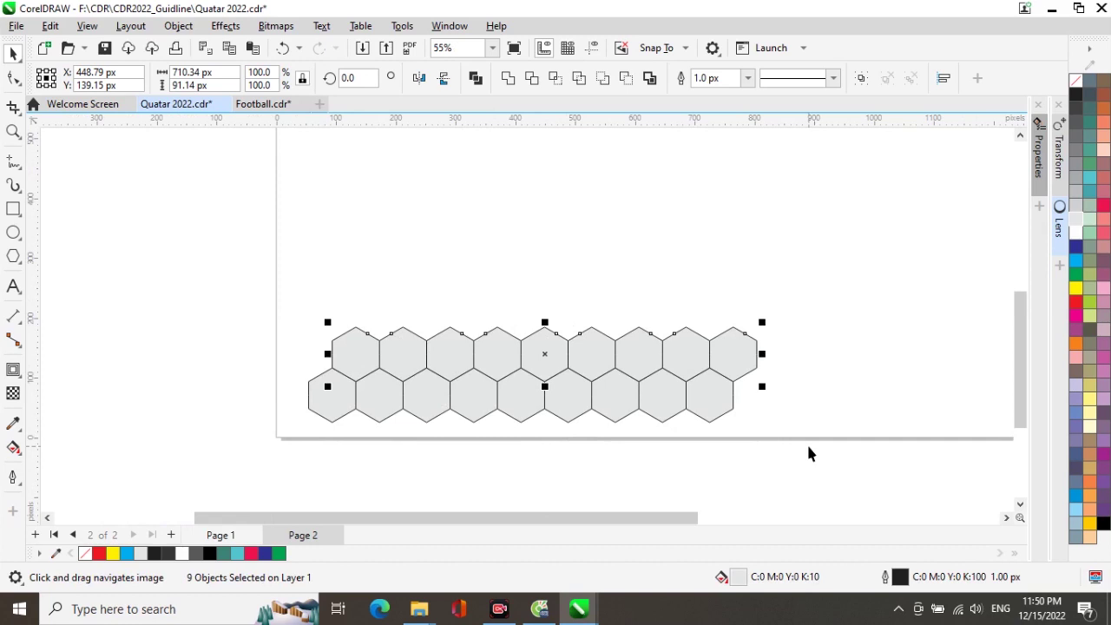
key(ctrl+r)
key(ctrl+r)
key(ctrl+r)
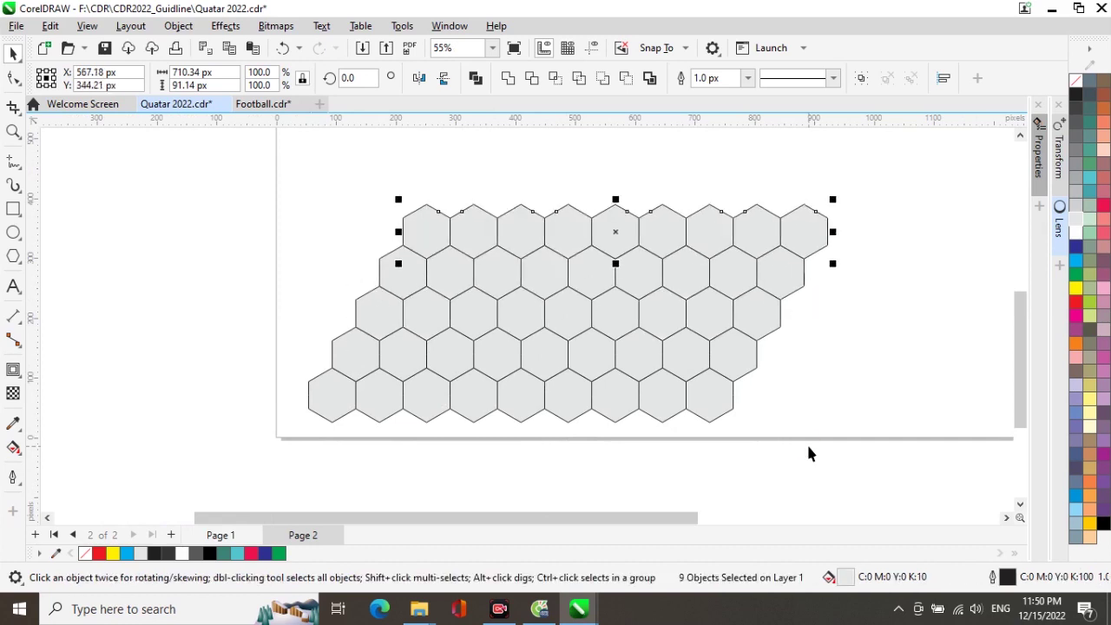
key(ctrl+r)
key(ctrl+r)
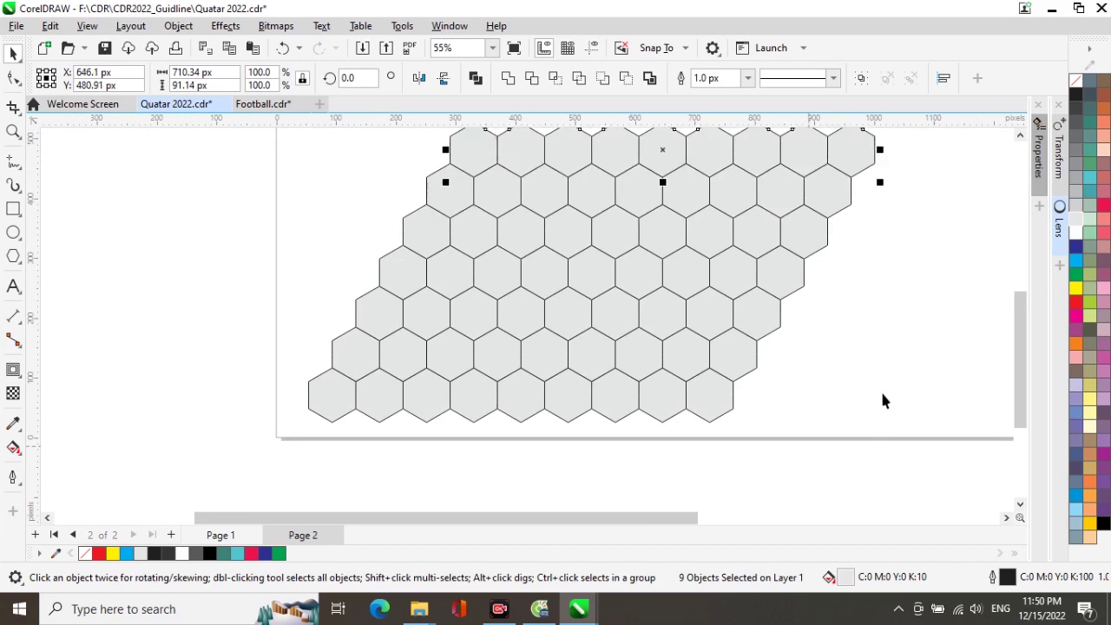
scroll(878, 400, down, 2)
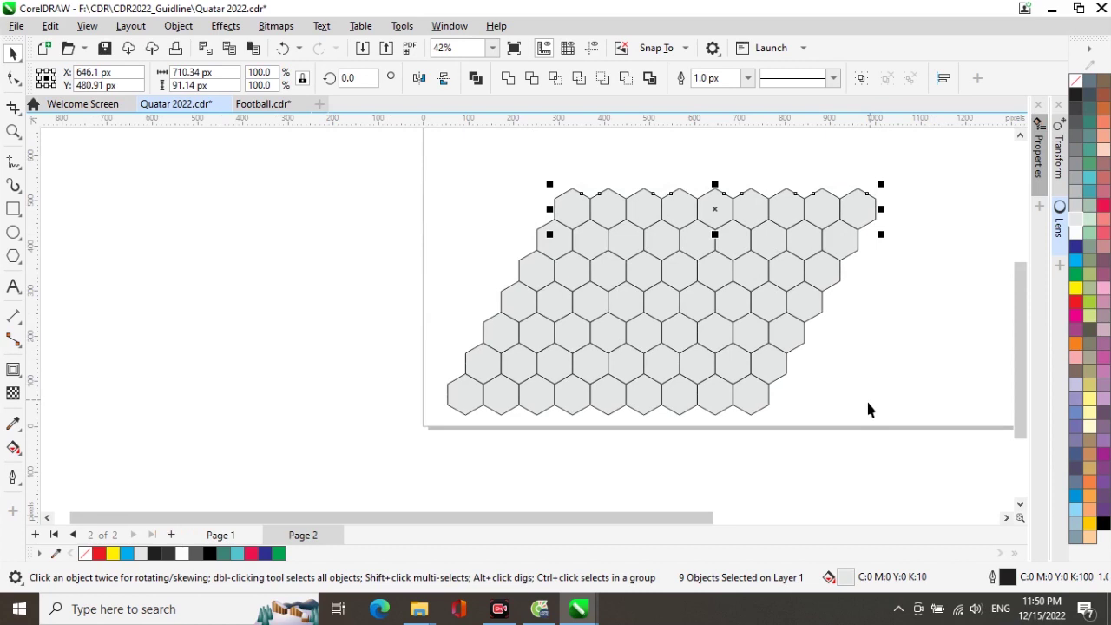
key(ctrl+r)
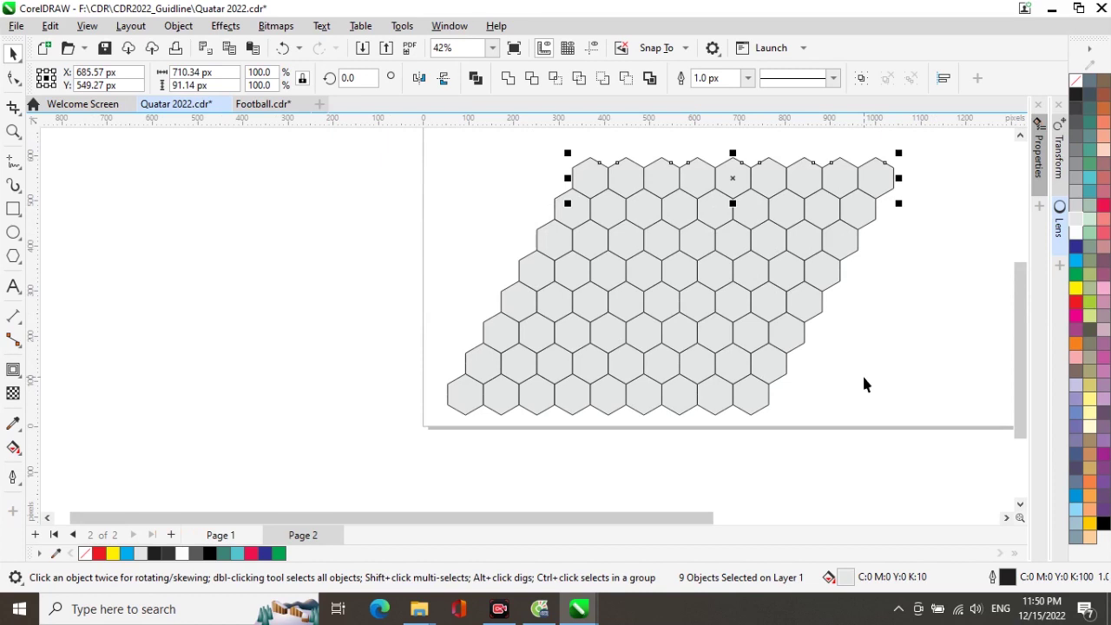
click(863, 378)
- Fill with black, counting from the honeycomb's lower left, row 2's second hexagon, row 4's first and row 3's third
click(520, 376)
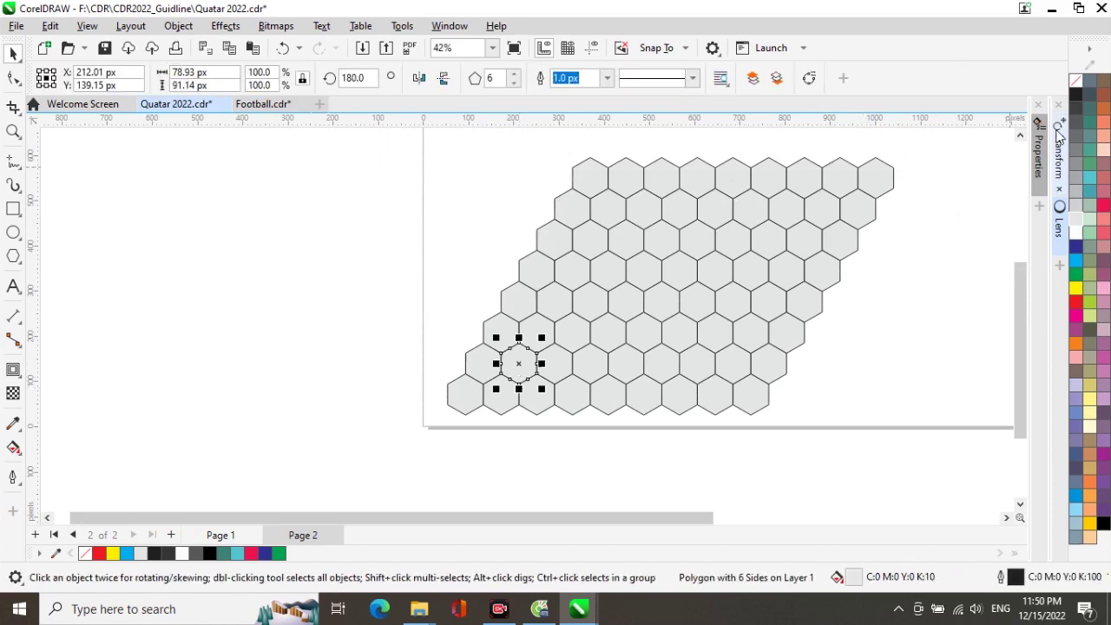
click(1076, 97)
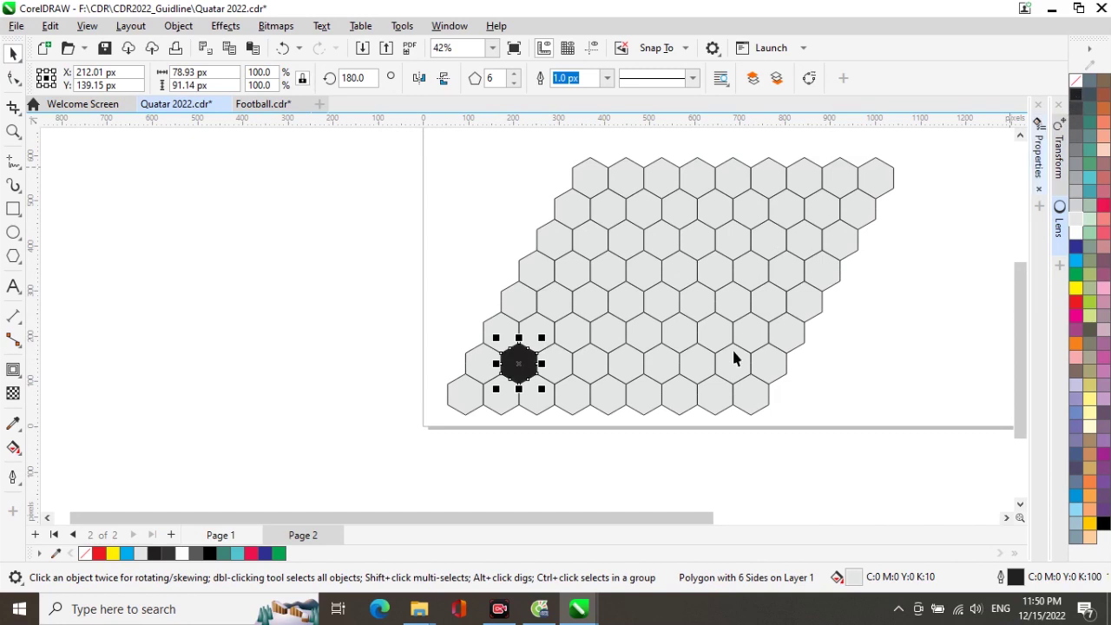
click(858, 395)
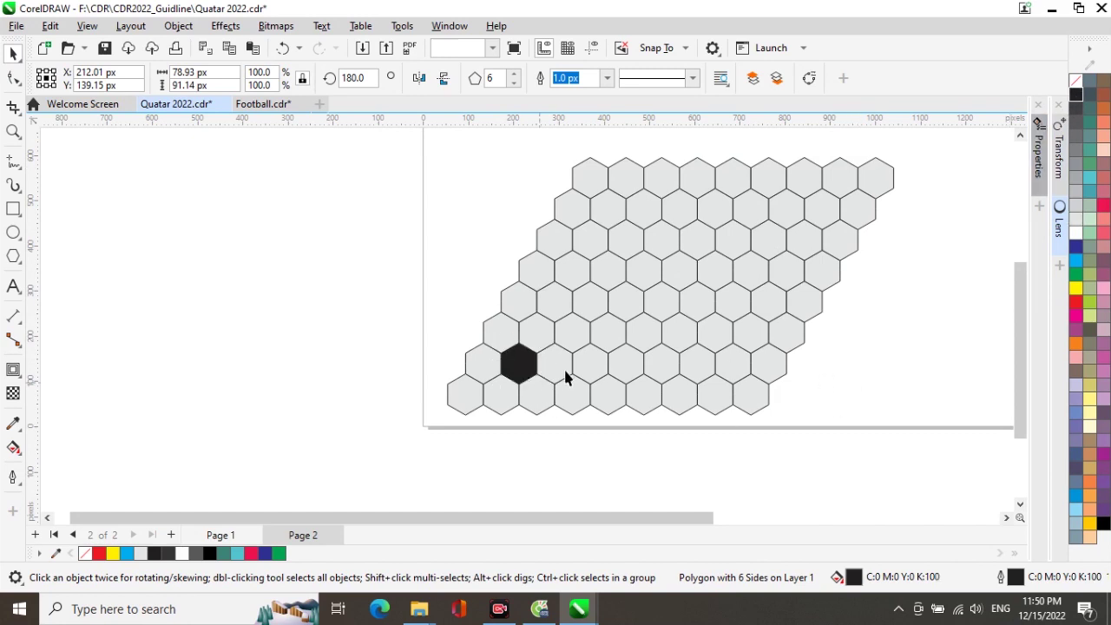
click(525, 301)
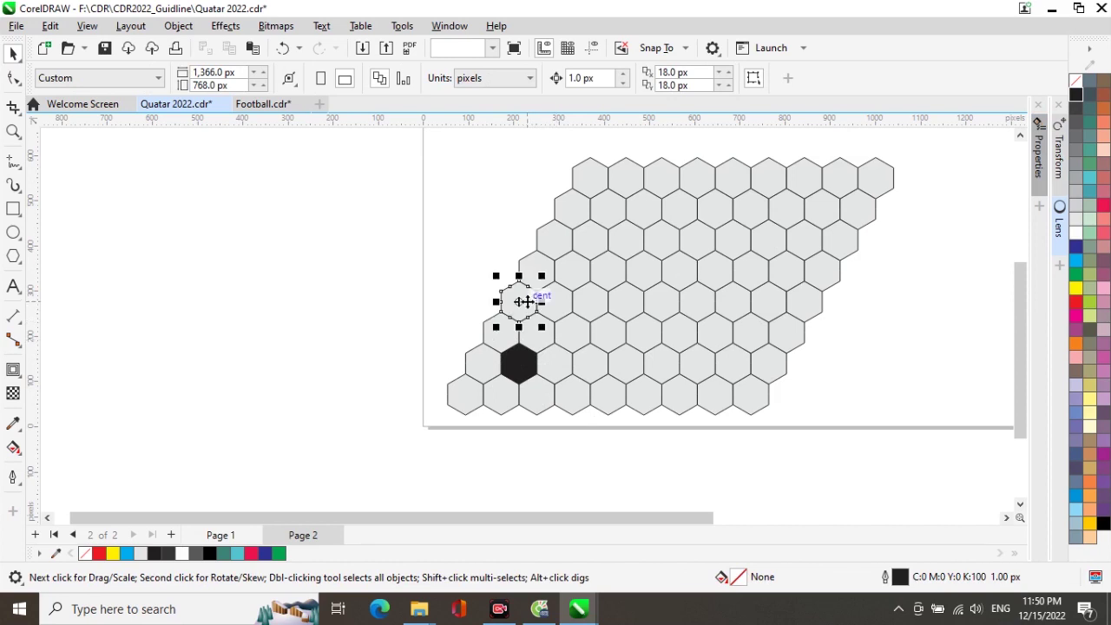
click(1076, 95)
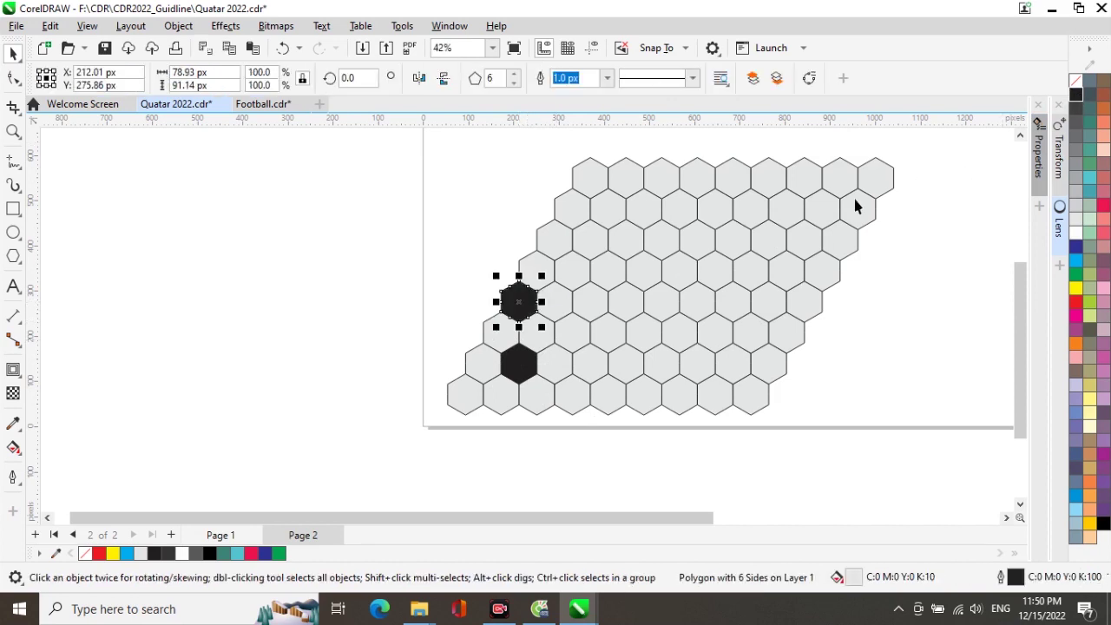
click(572, 332)
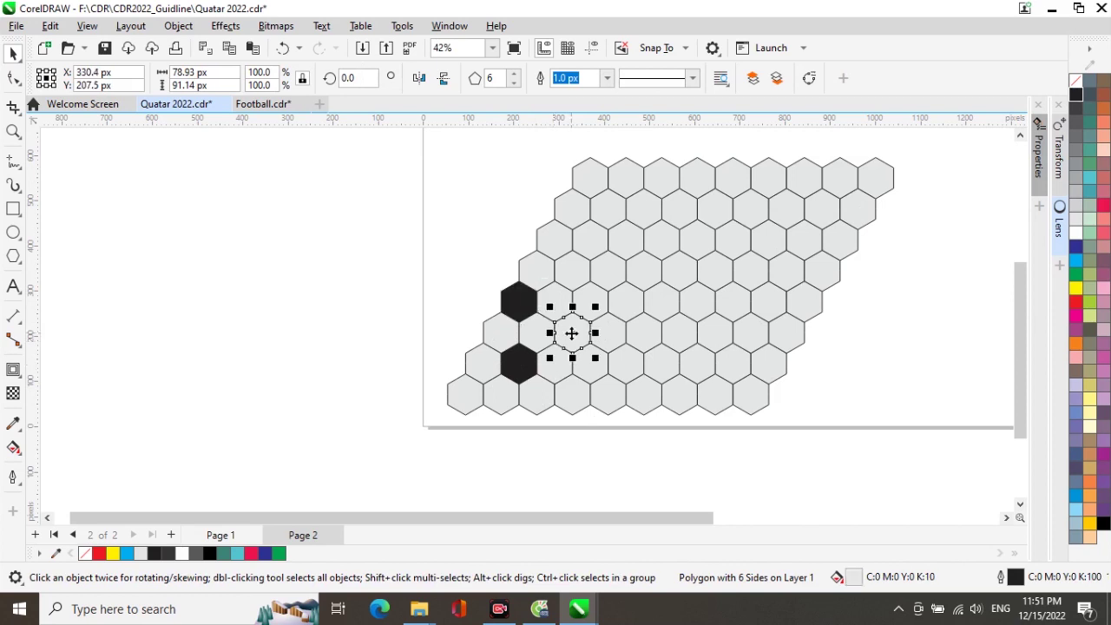
click(1077, 95)
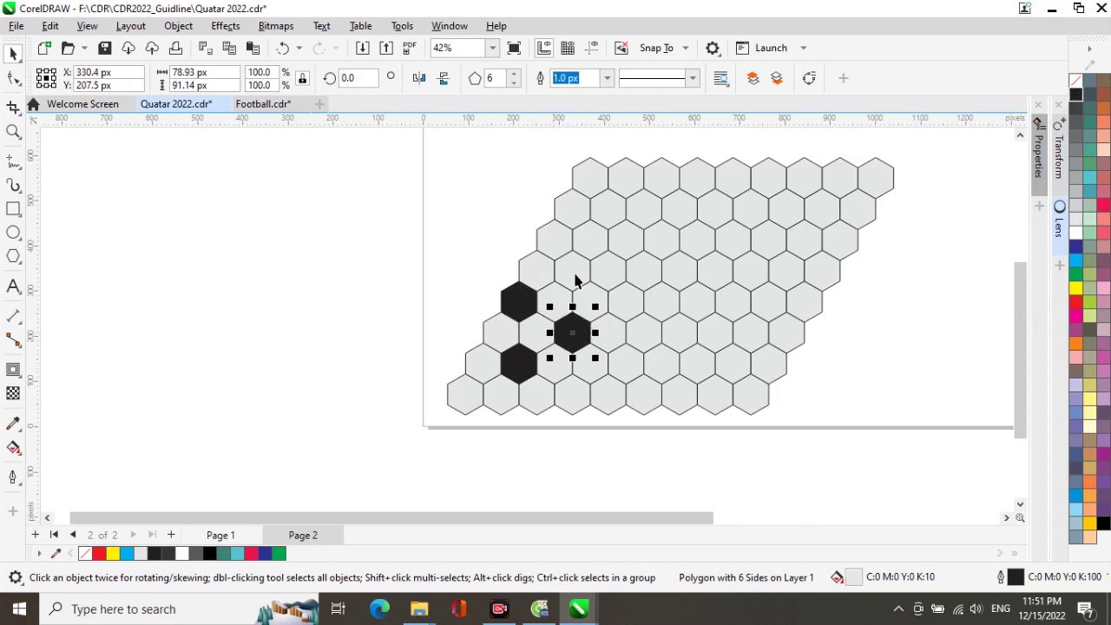
- Complete the ring around row 3's black hexagon by filling row 5's second, row 1's fourth, row 4's fourth and row 2's fifth hexagons black
click(575, 276)
click(1077, 97)
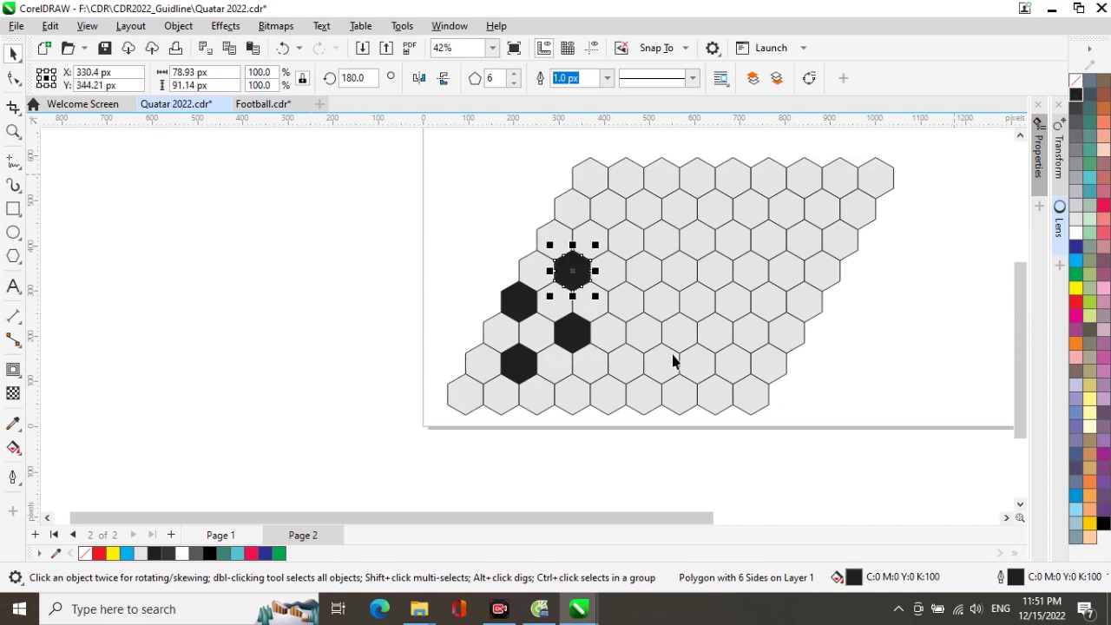
click(572, 403)
click(1076, 95)
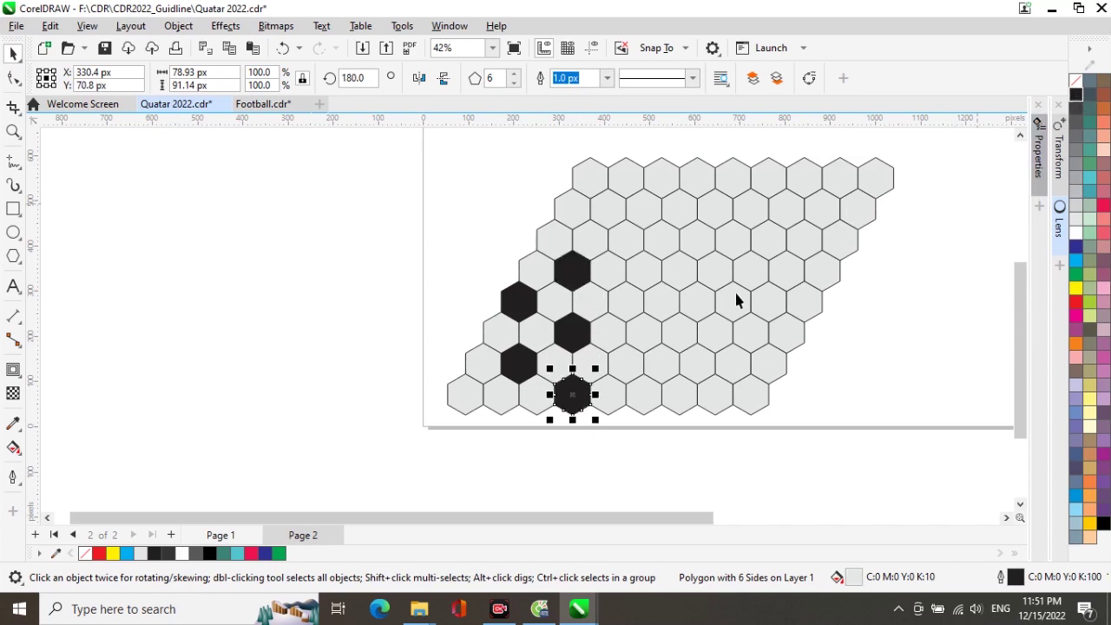
click(631, 310)
click(1076, 96)
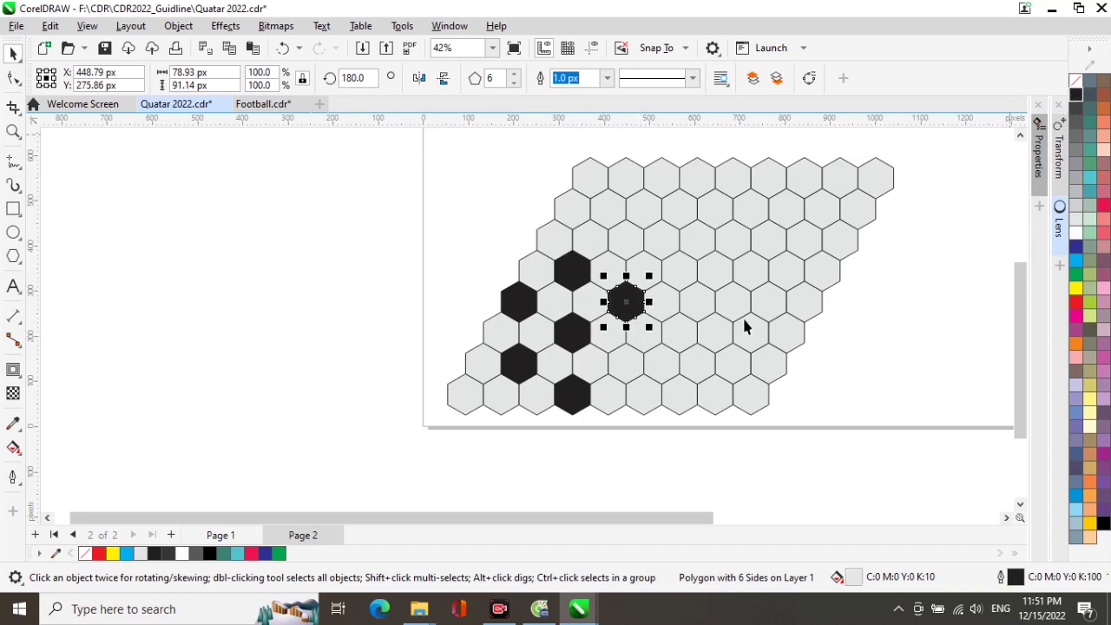
click(632, 378)
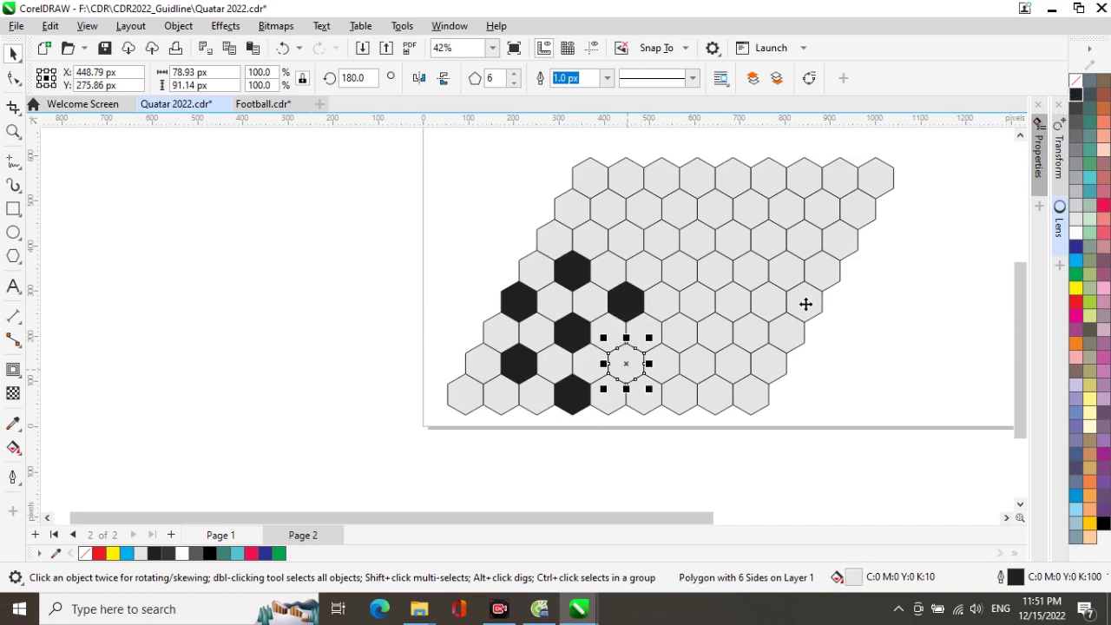
click(1078, 96)
click(902, 273)
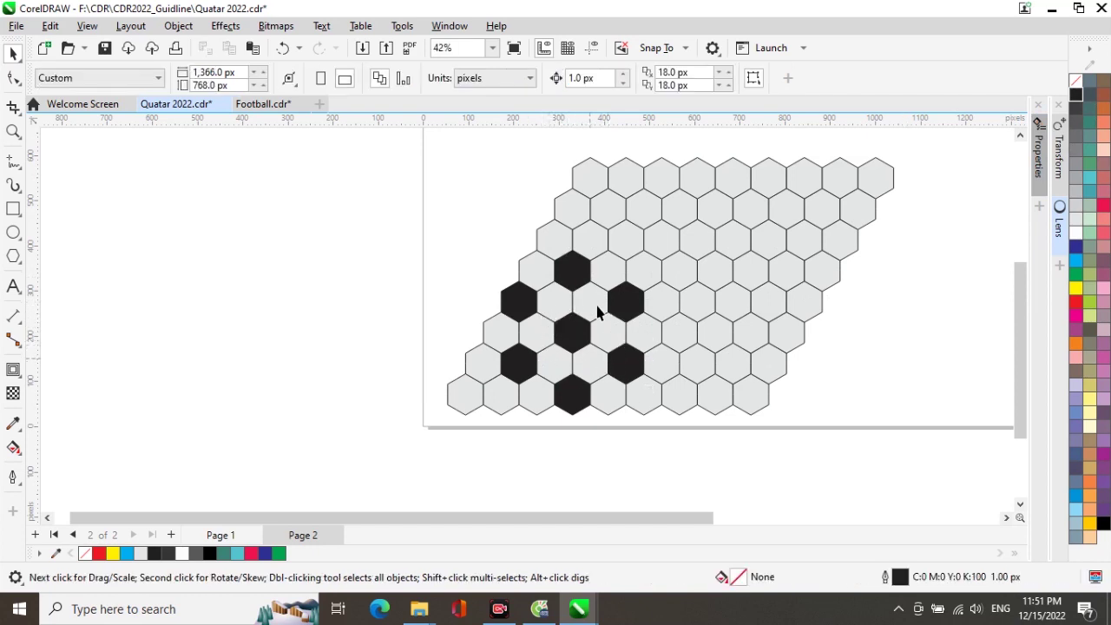
- Fill row 6's third, row 5's fifth, row 3's sixth and row 1's seventh hexagons black, counting from the honeycomb's lower left
click(626, 239)
click(1077, 94)
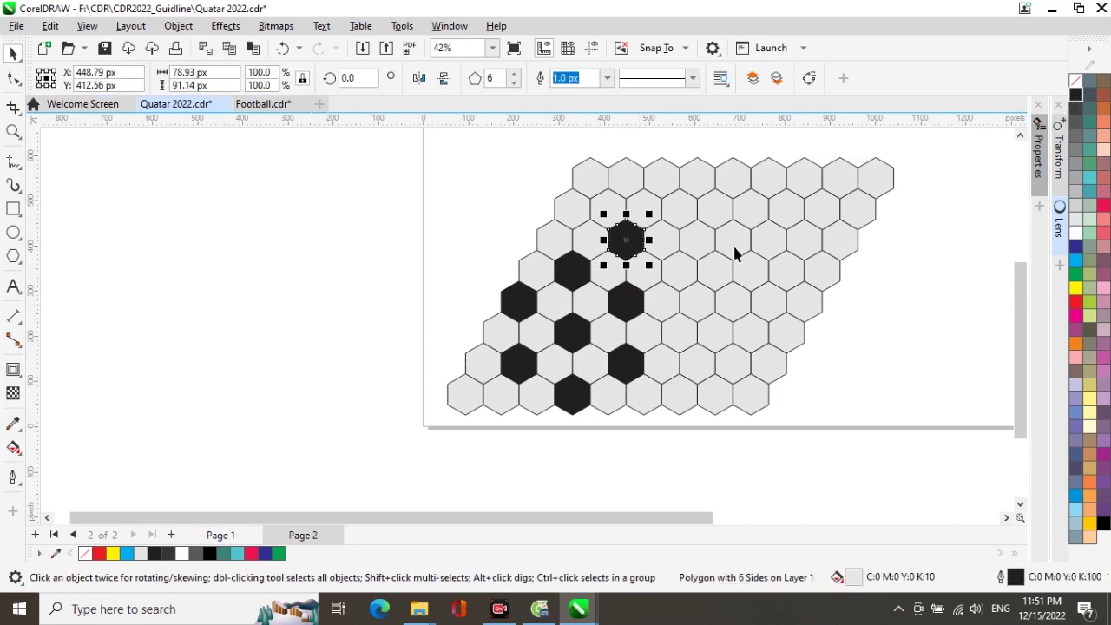
click(678, 270)
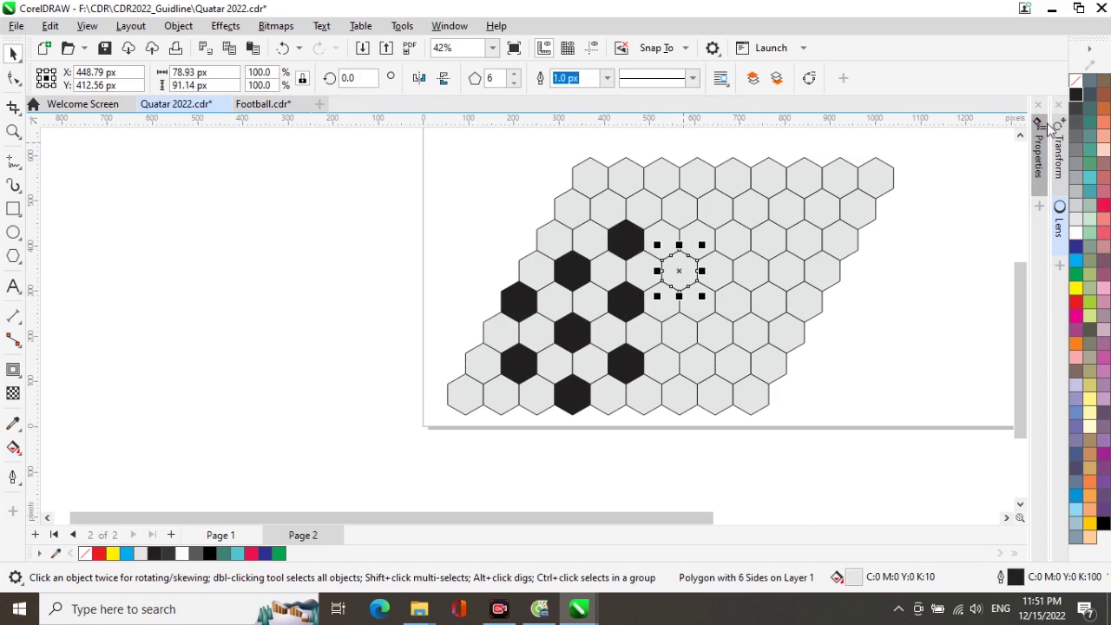
click(1076, 94)
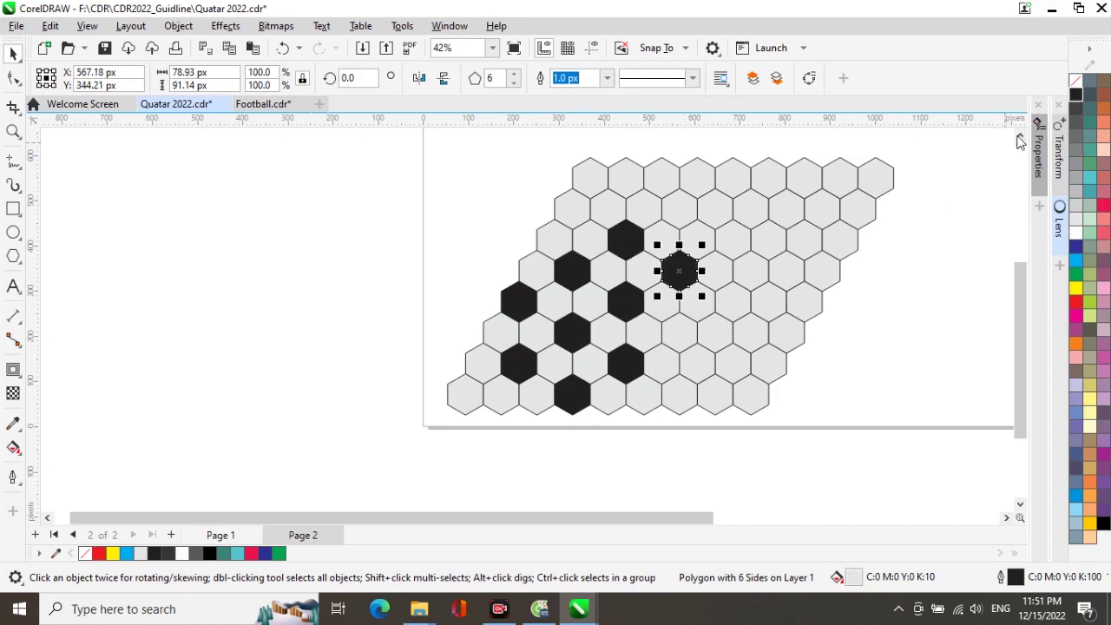
click(679, 334)
click(1076, 94)
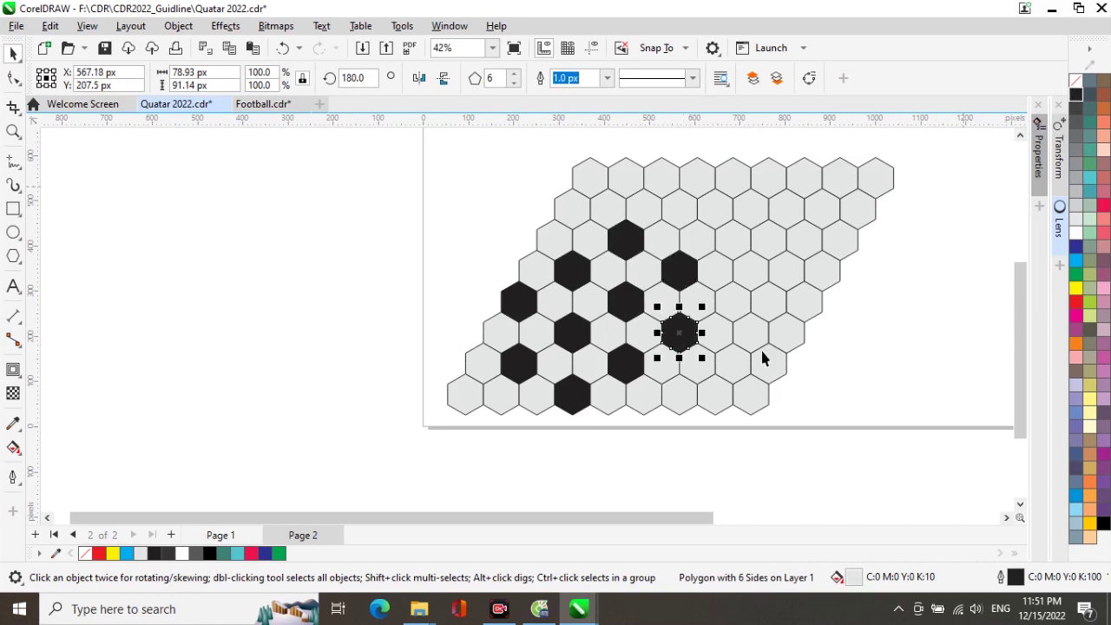
click(677, 409)
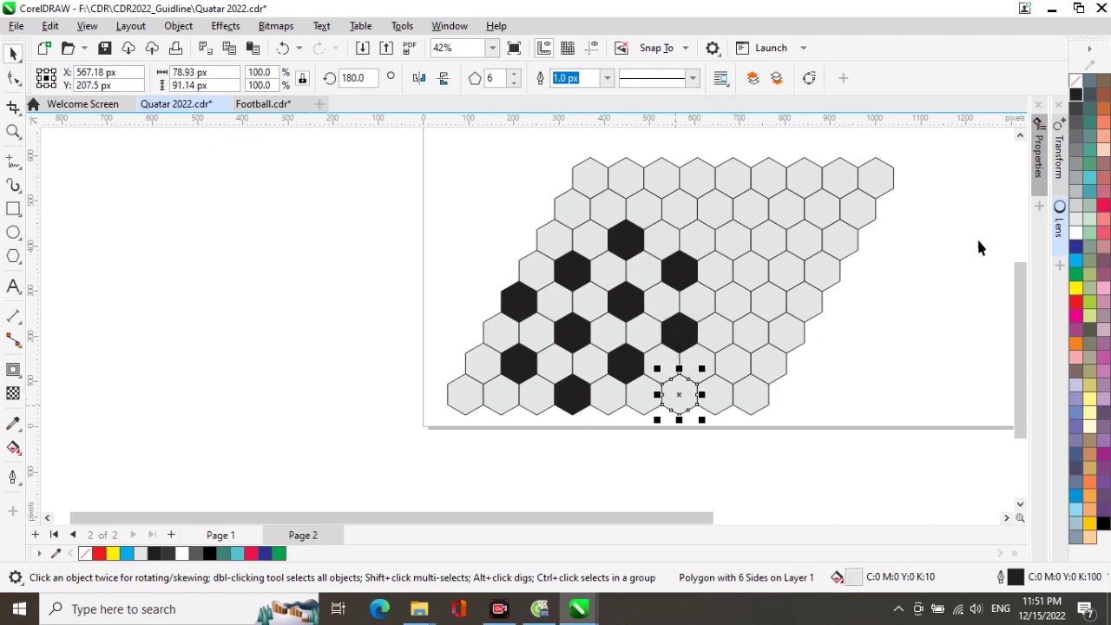
click(1076, 94)
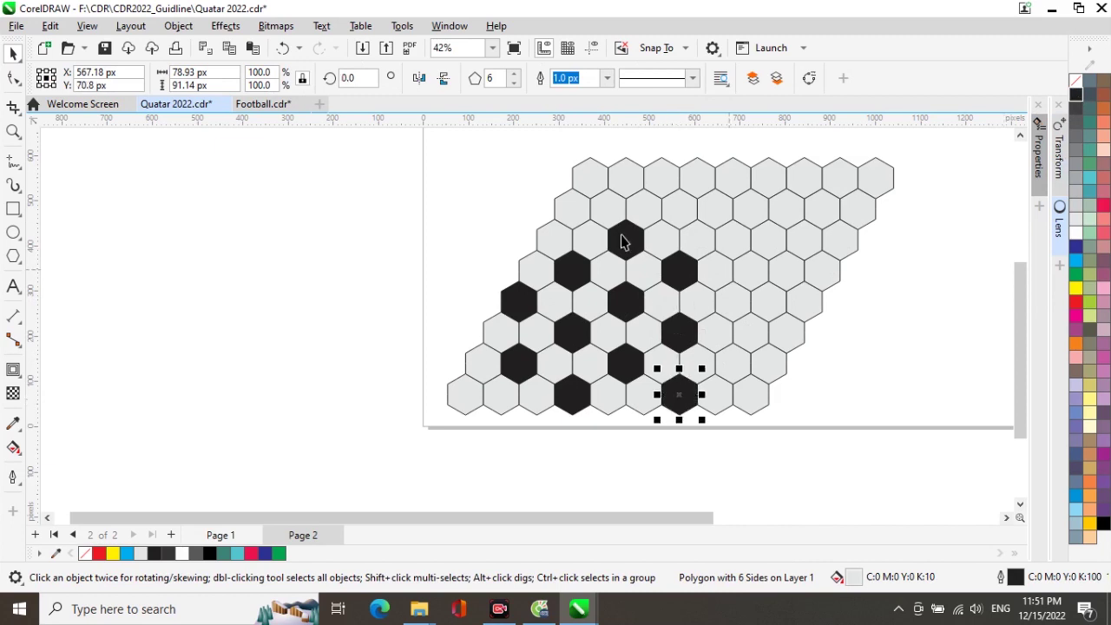
- Fill row 7's first, row 8's second and row 7's fourth hexagons black
click(575, 217)
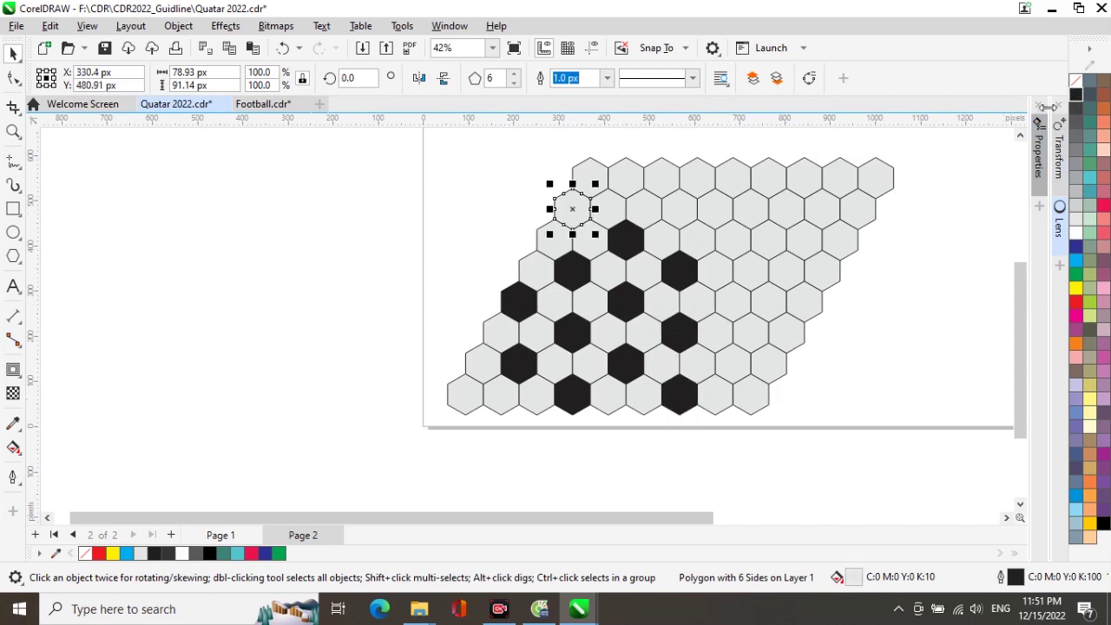
click(1076, 94)
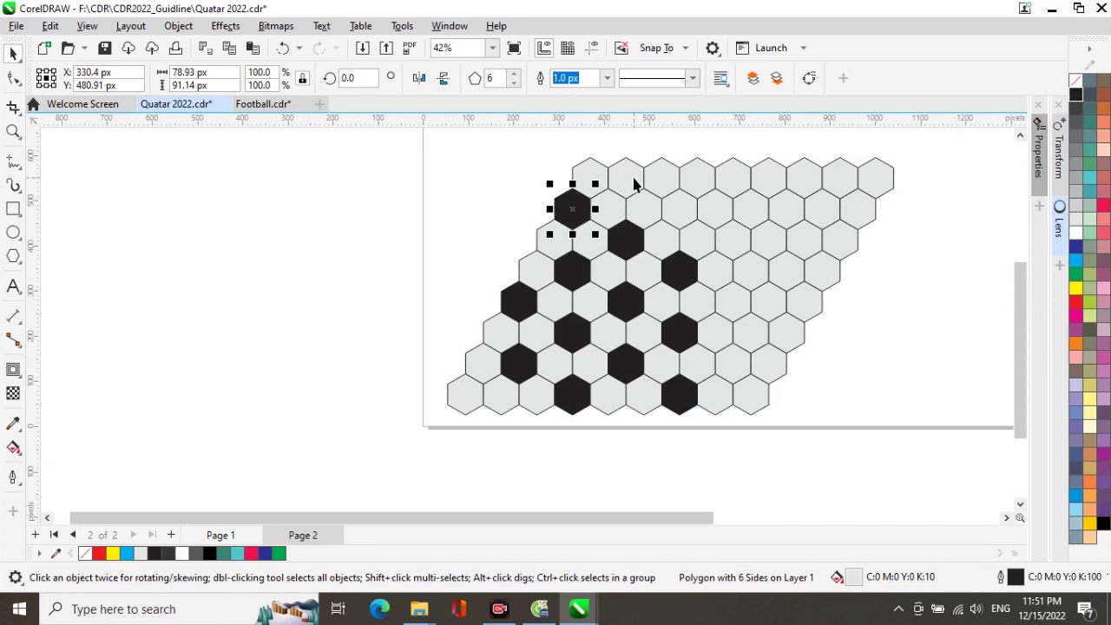
click(638, 182)
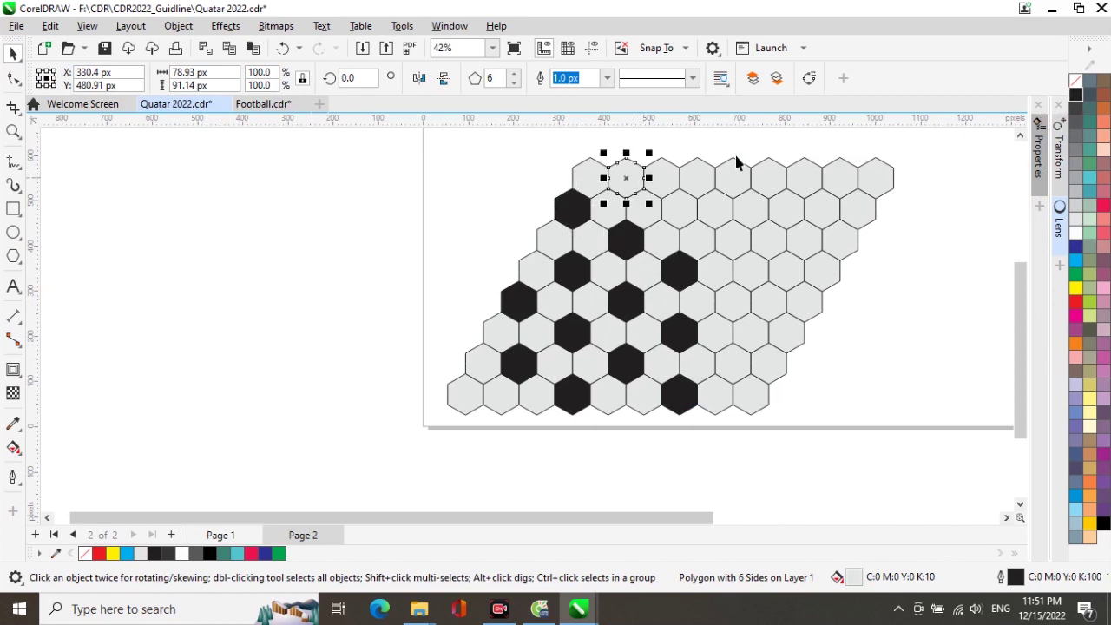
click(1076, 94)
click(692, 215)
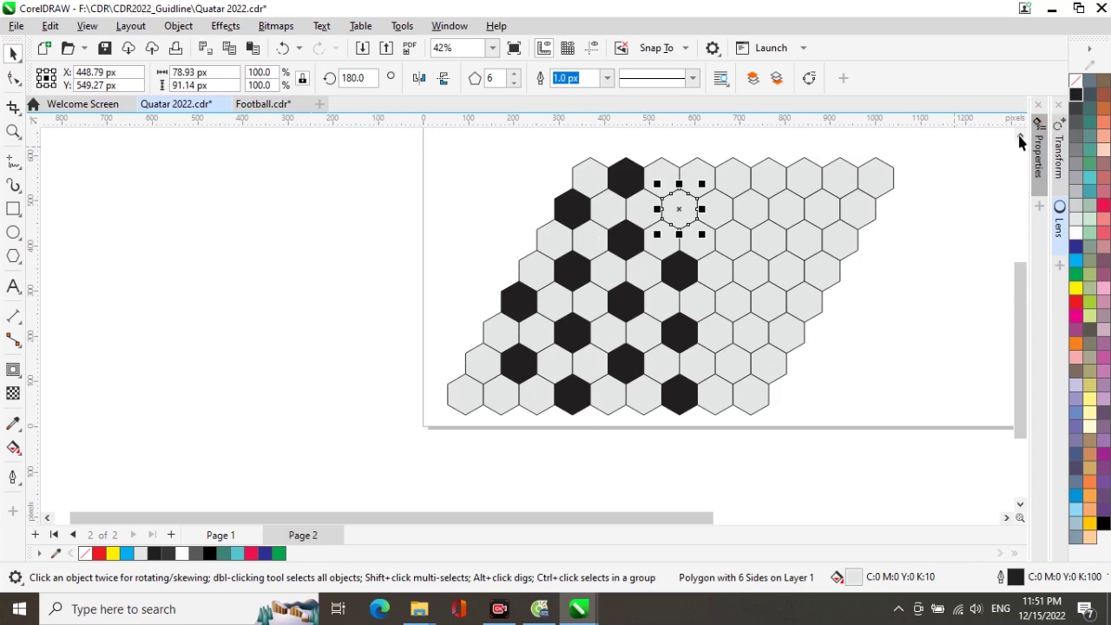
click(1077, 94)
key(Escape)
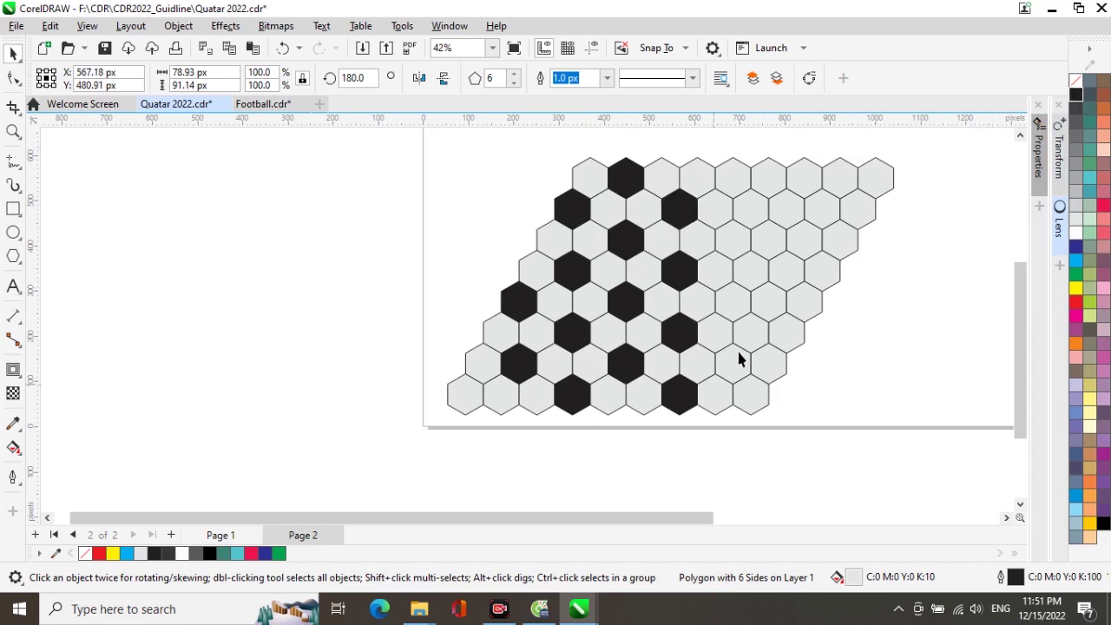
- Fill row 4's seventh, row 2's eighth, row 6's sixth and row 8's fifth hexagons black
click(734, 313)
click(1077, 94)
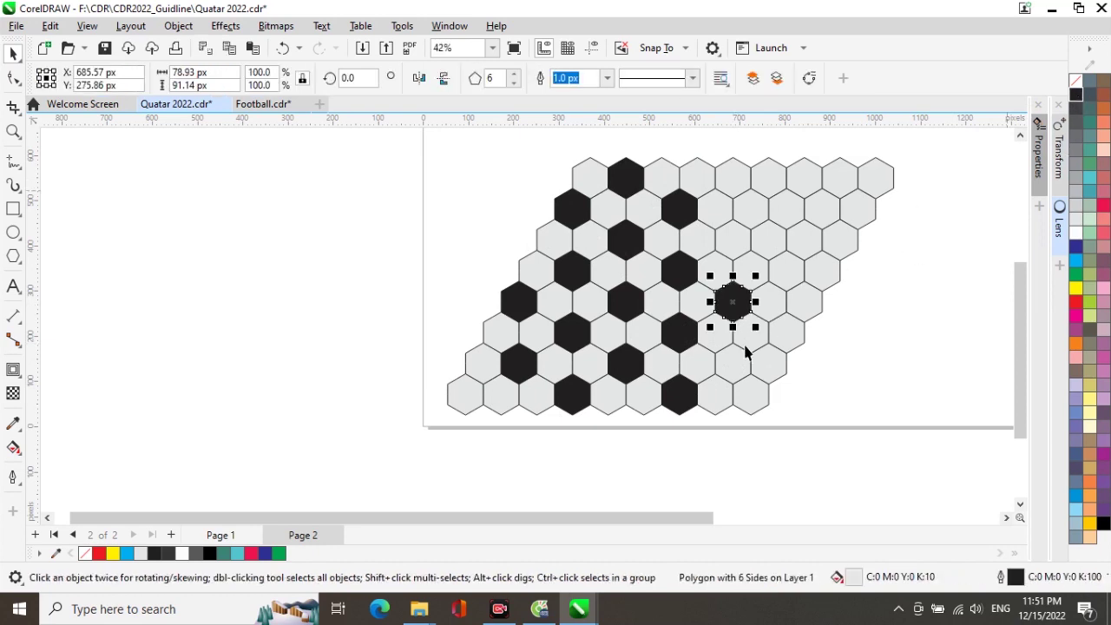
drag(733, 326, 734, 401)
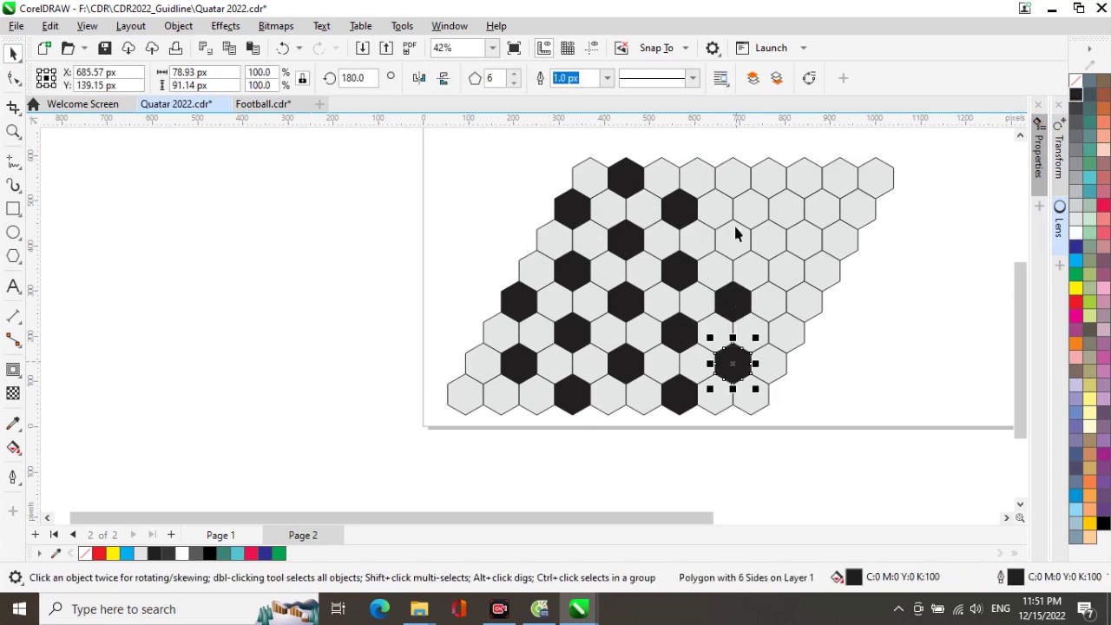
click(730, 249)
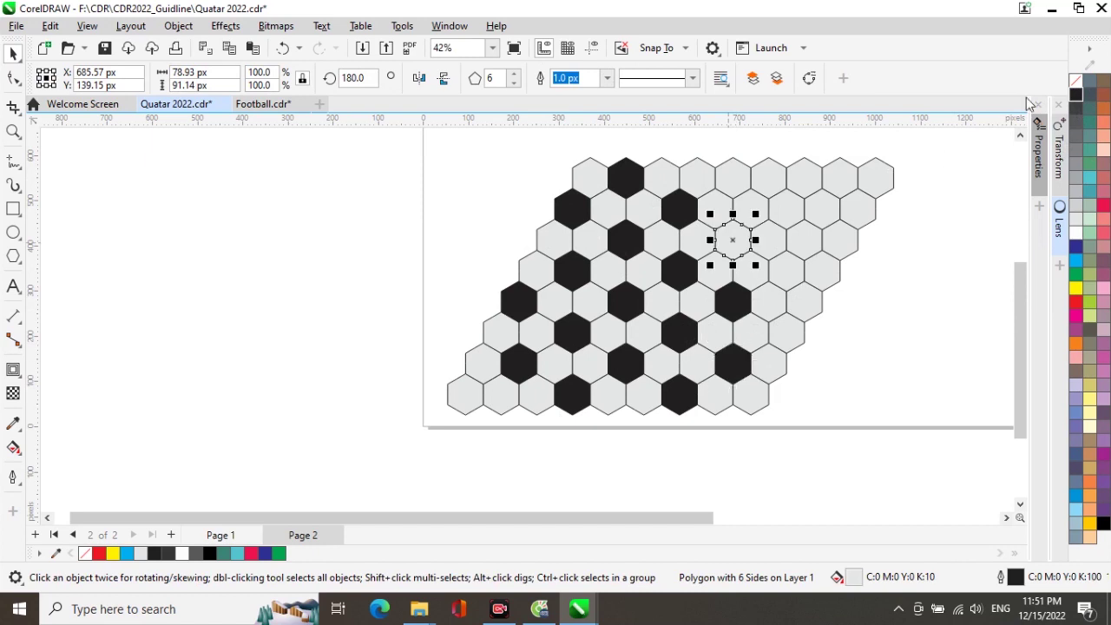
click(1077, 98)
click(748, 183)
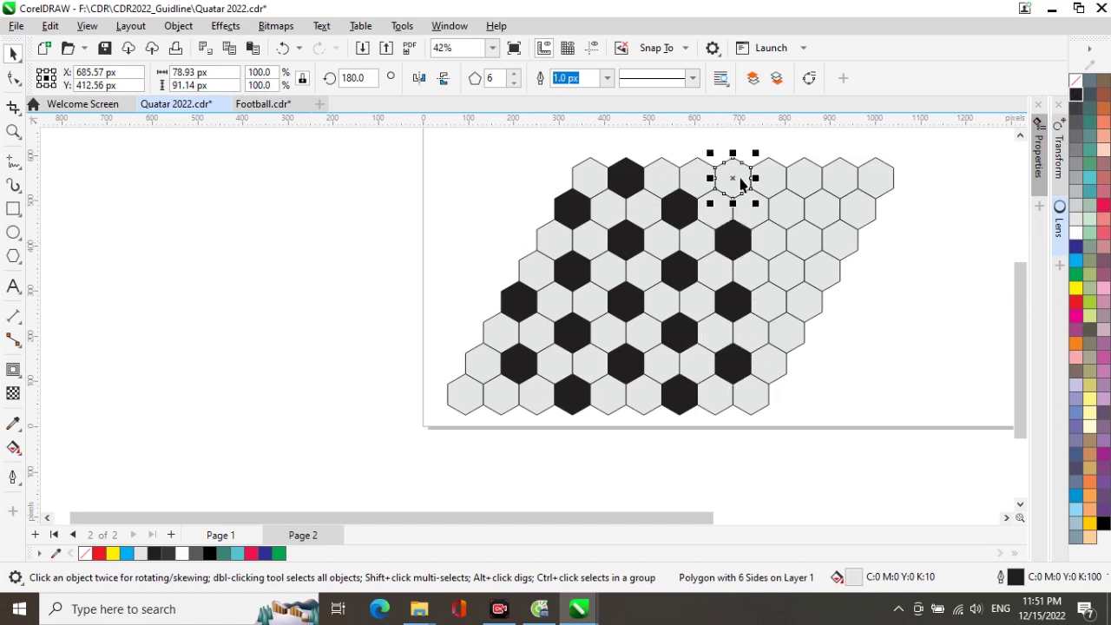
click(1077, 96)
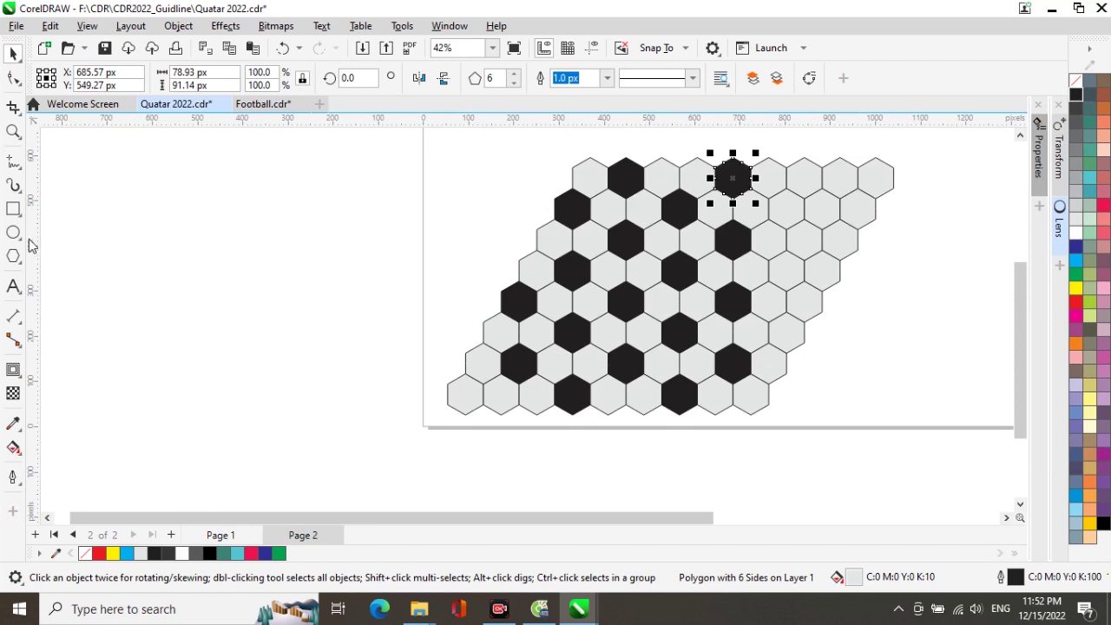
- Draw a circle about 335 px across beside the page and move it onto the honeycomb's black and grey lower-left area
click(13, 234)
drag(243, 260, 362, 415)
click(13, 54)
drag(317, 335, 614, 324)
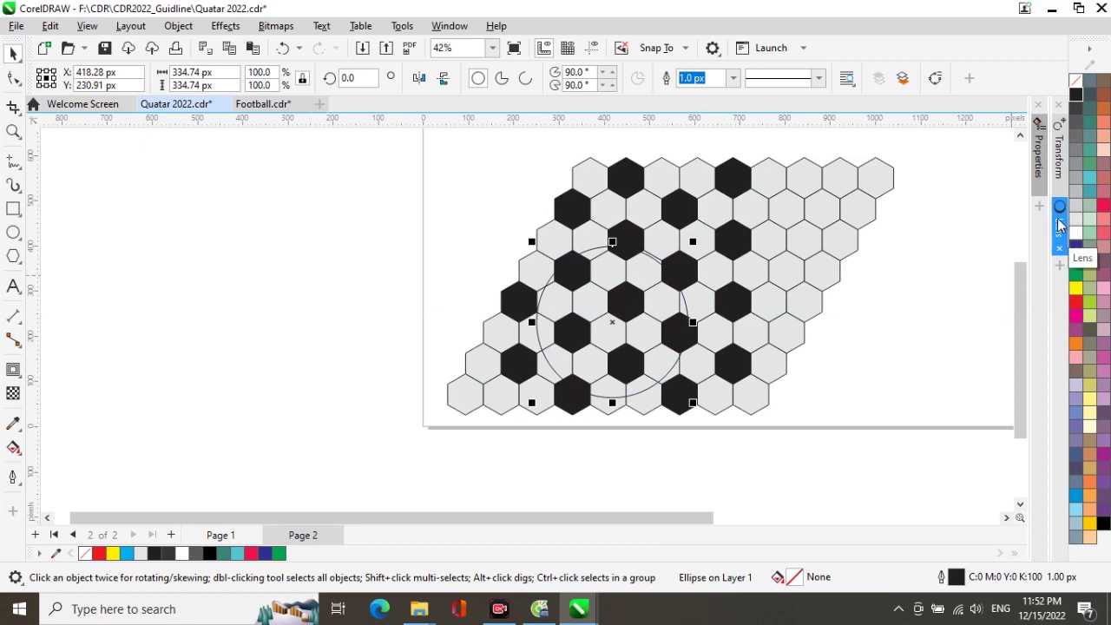
- Apply the Fish Eye lens effect to the circle over the honeycomb
click(224, 27)
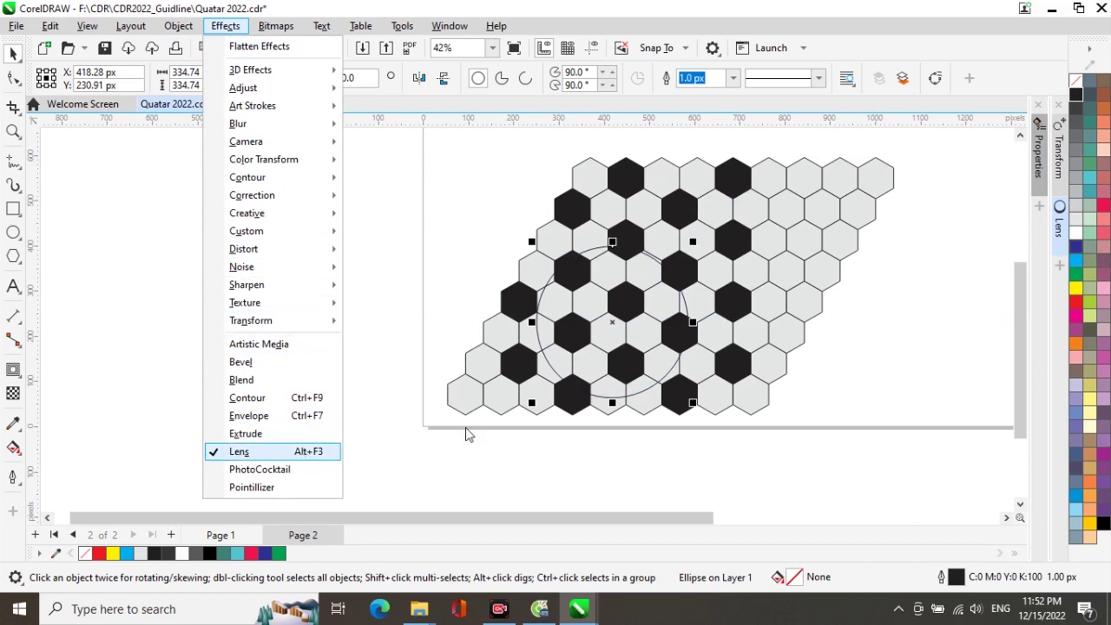
click(1063, 236)
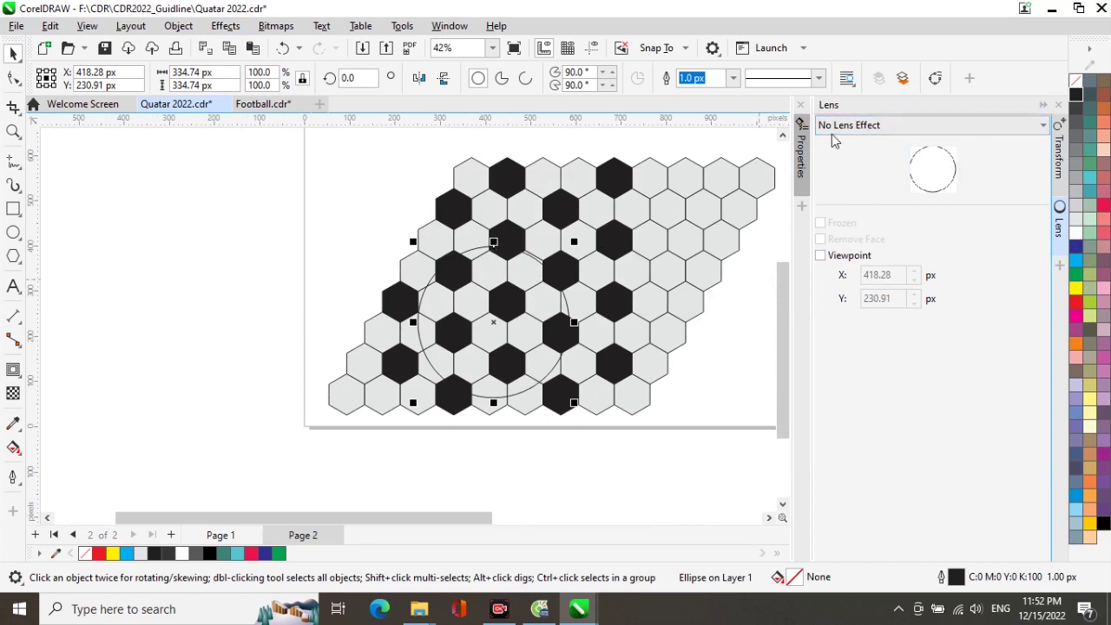
click(1044, 127)
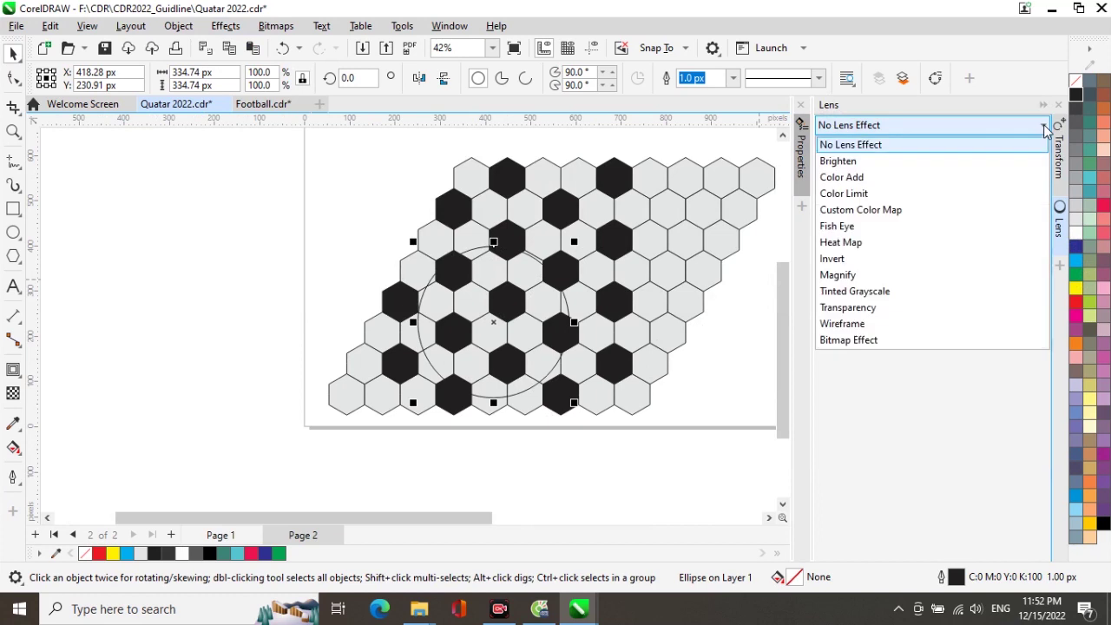
click(844, 228)
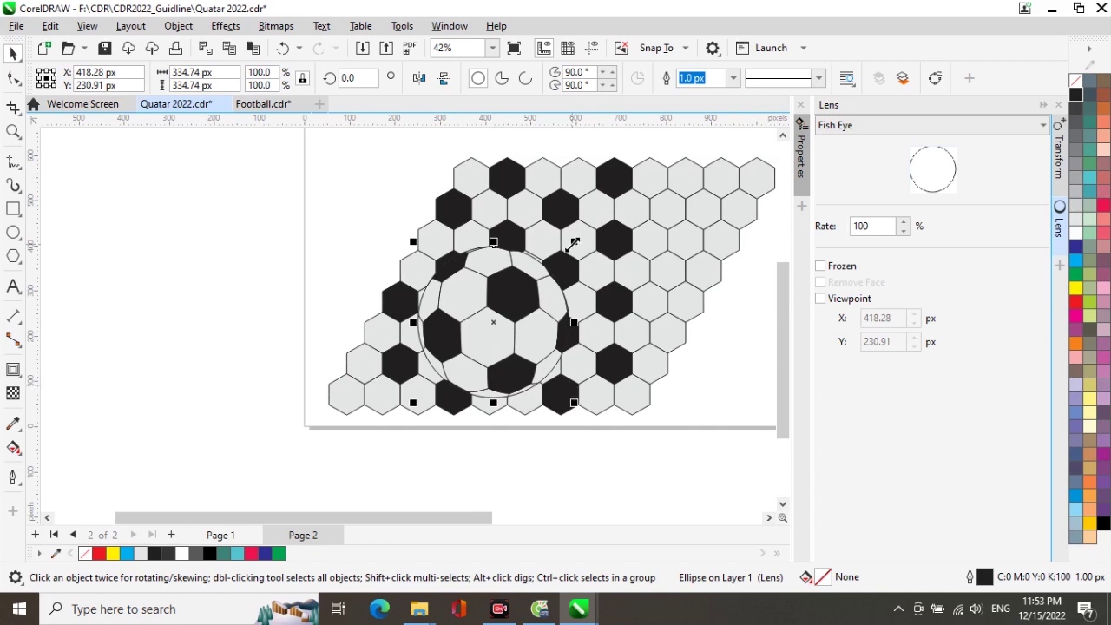
- Scale the lens circle proportionally to about 313 px across to adjust the ball pattern inside it
drag(572, 245, 565, 254)
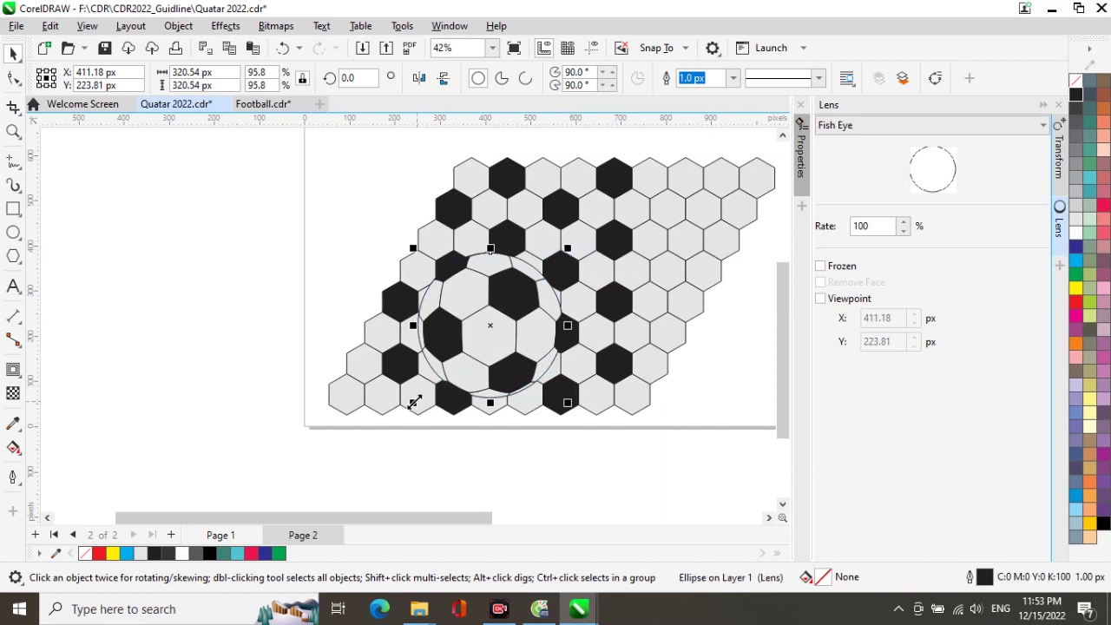
drag(414, 400, 417, 398)
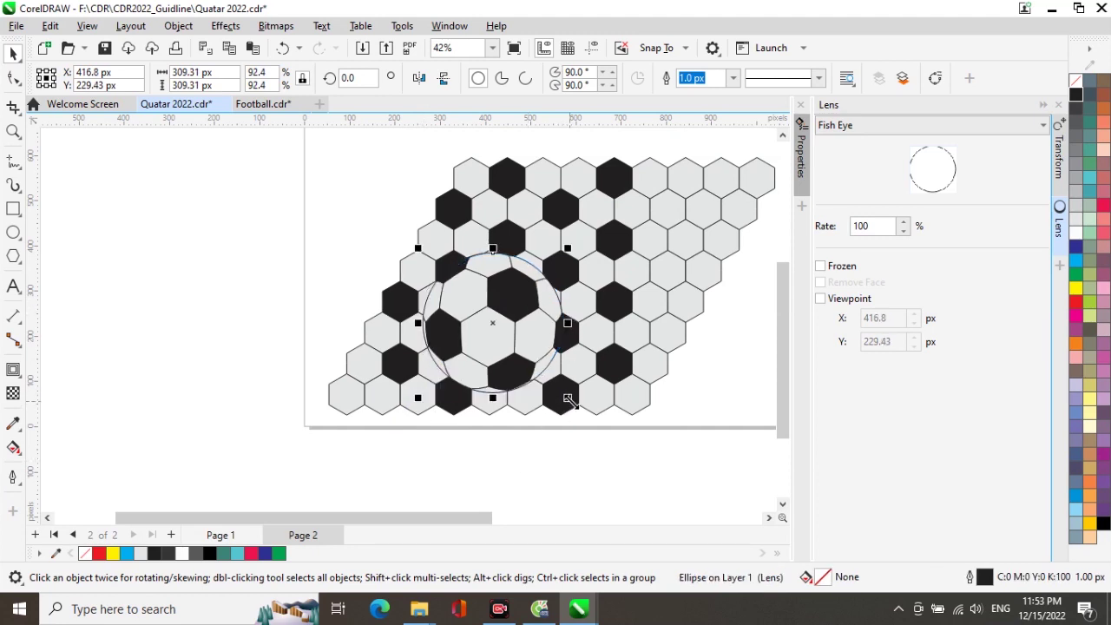
drag(568, 398, 571, 401)
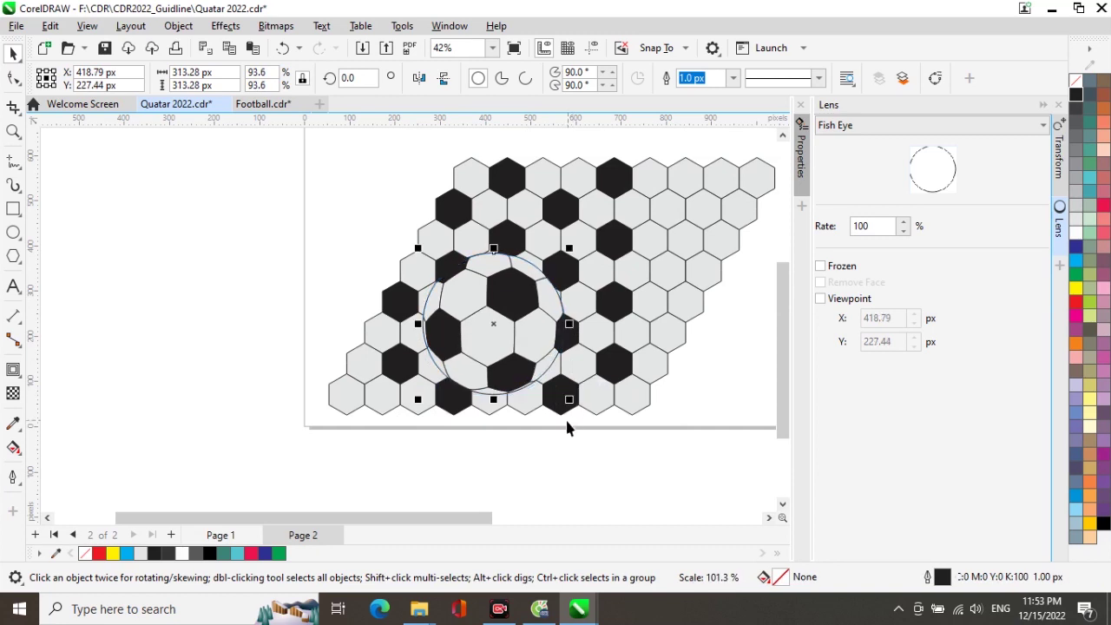
- Try freezing the lens, unfreeze it again and shrink the circle to about 308 px across
click(820, 266)
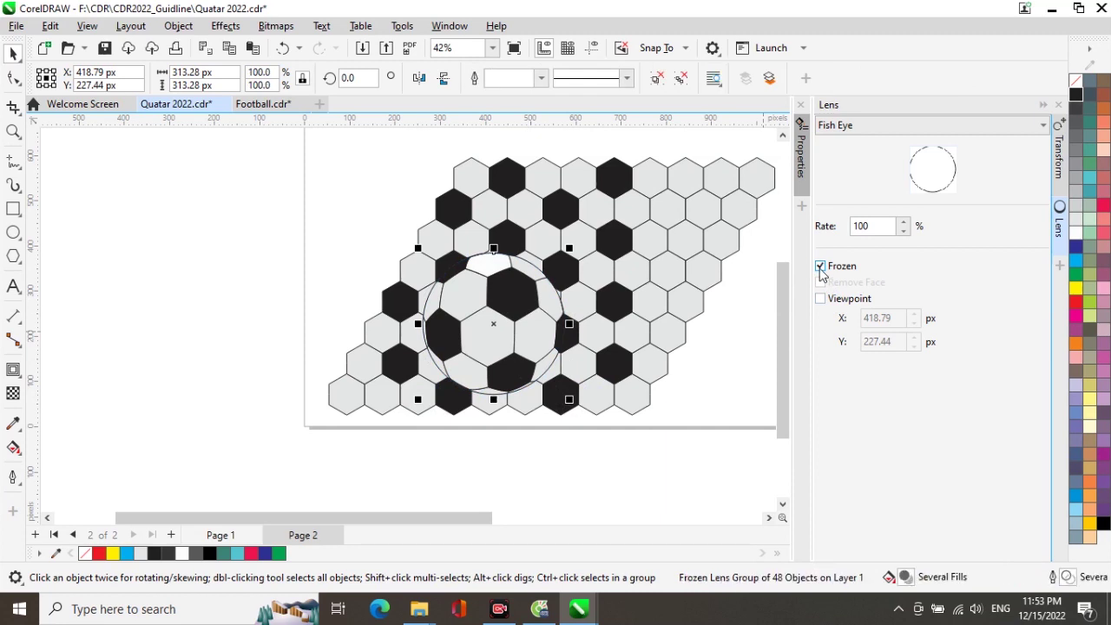
click(820, 267)
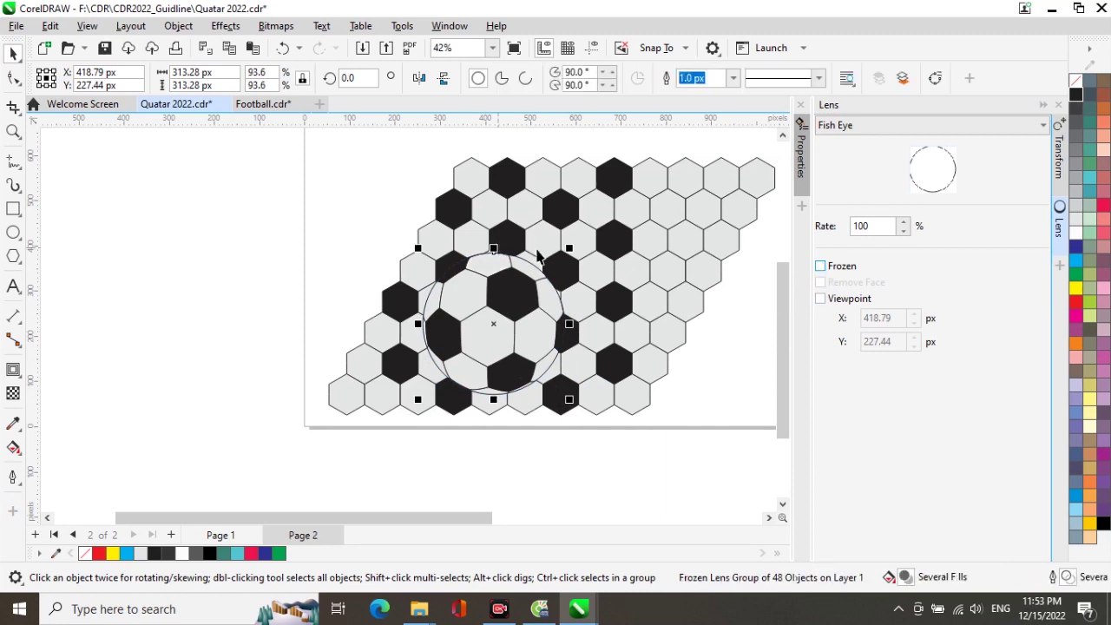
mouse_move(572, 249)
mouse_down()
mouse_move(578, 238)
mouse_move(562, 262)
mouse_move(574, 240)
mouse_up()
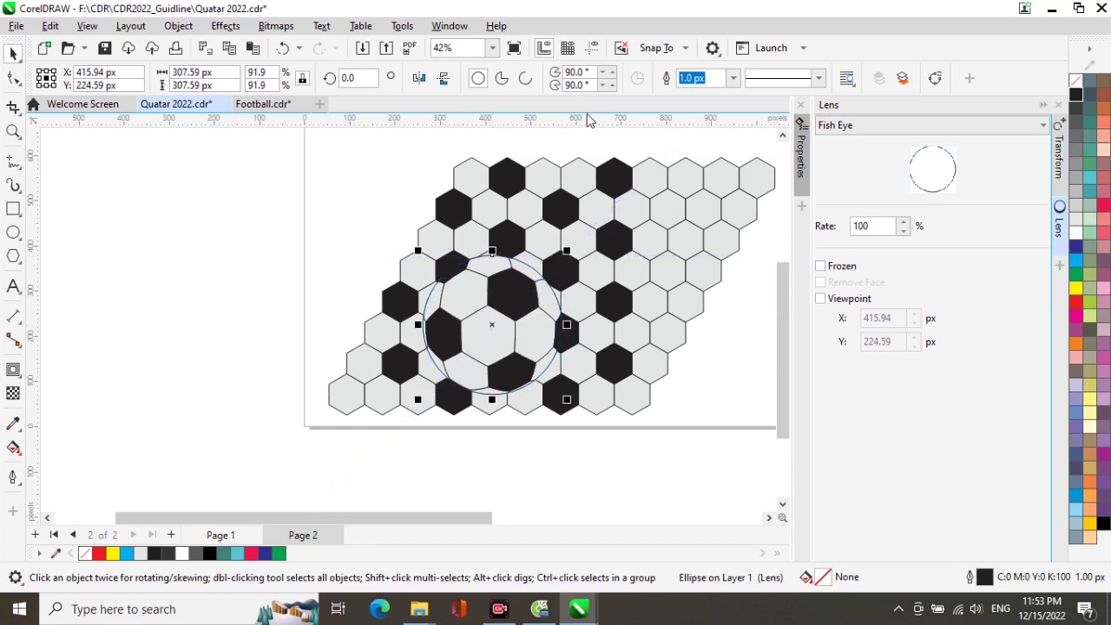
- Turn snapping off, nudge the lens circle slightly over the honeycomb and reduce it to about 300 px across
click(621, 50)
drag(497, 334, 494, 326)
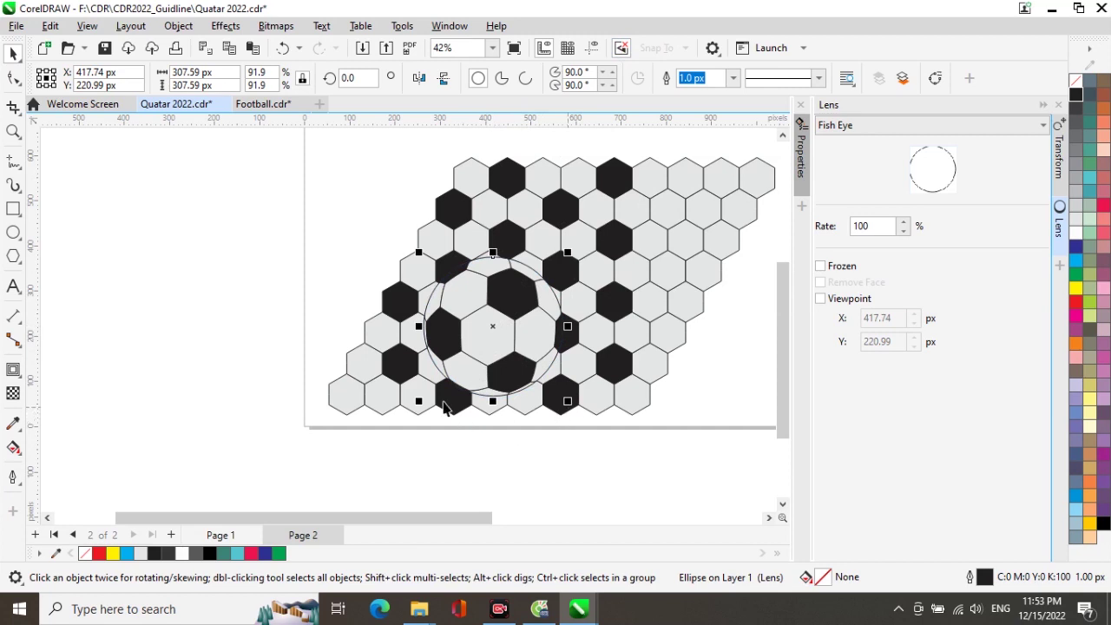
drag(421, 401, 425, 404)
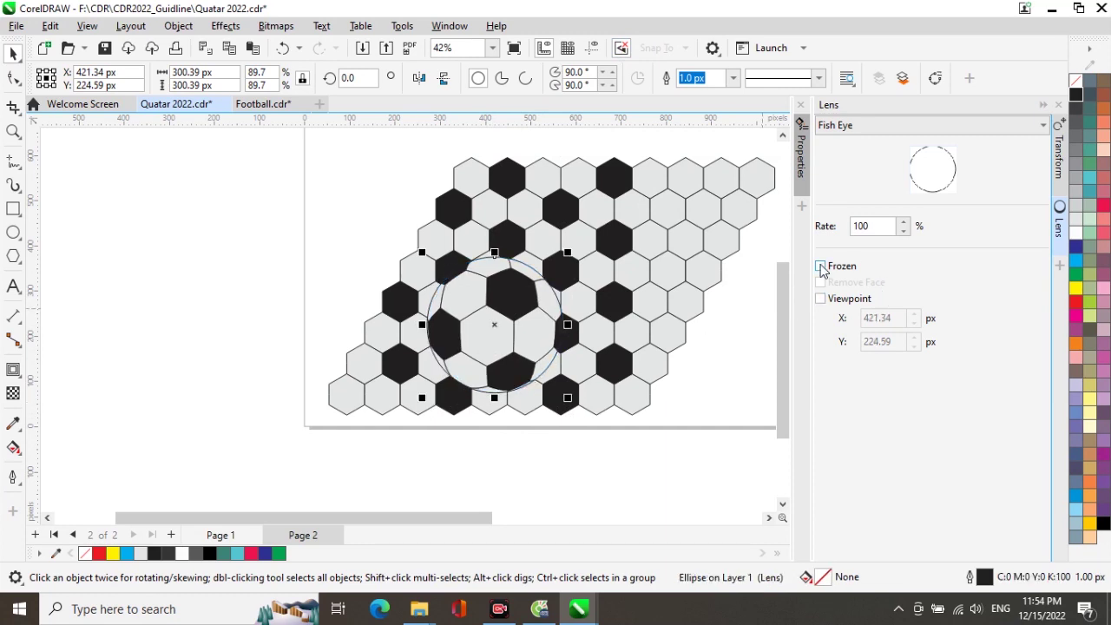
- Freeze the Fish Eye lens and move the resulting ball off the honeycomb to the empty area left of the page
click(821, 266)
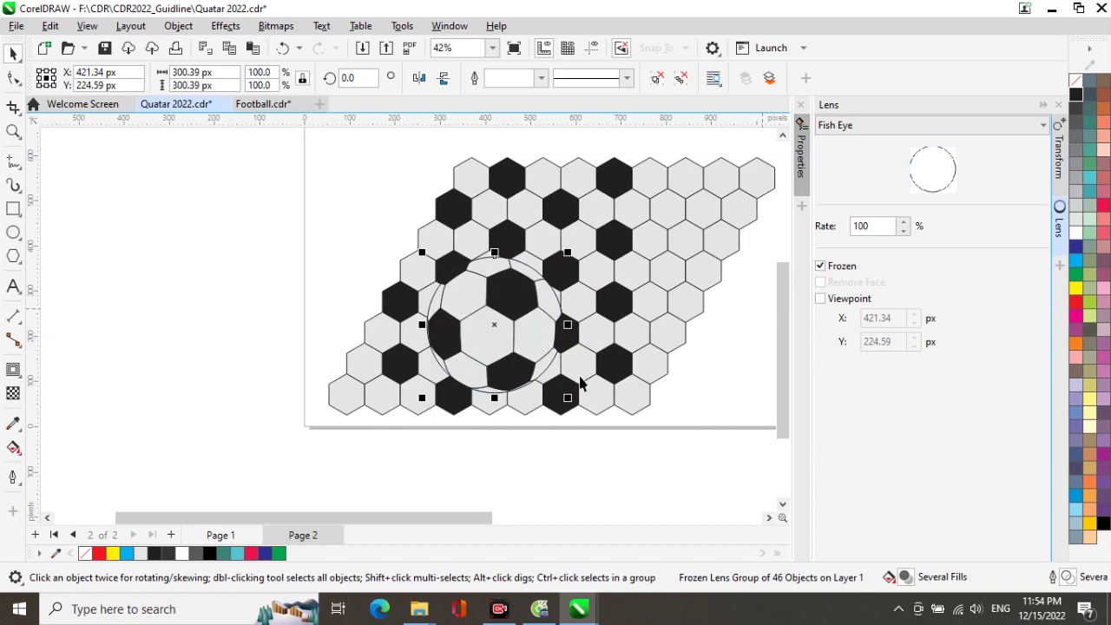
drag(492, 324, 166, 252)
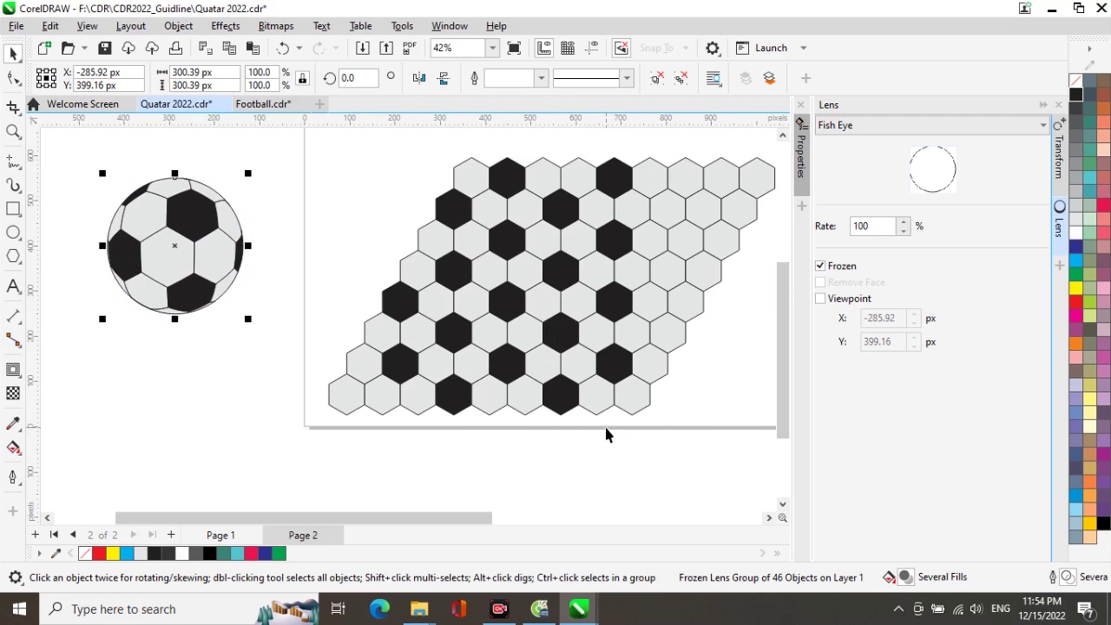
- Select the whole hexagon honeycomb on the page and delete it, keeping the soccer ball
scroll(605, 434, down, 1)
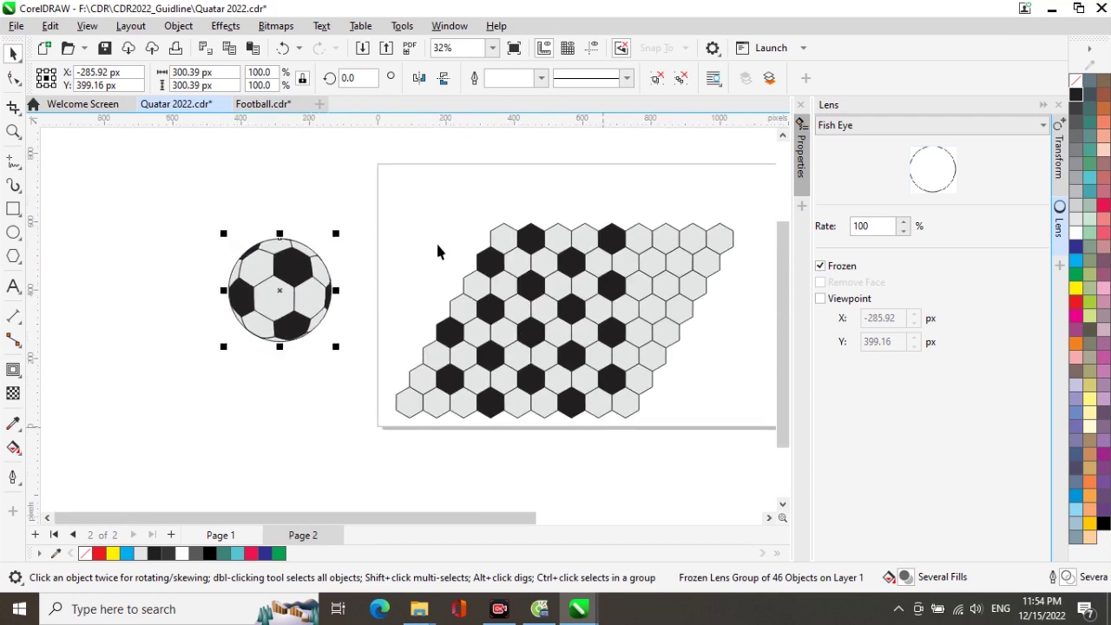
drag(364, 173, 762, 451)
key(ctrl+u)
key(Delete)
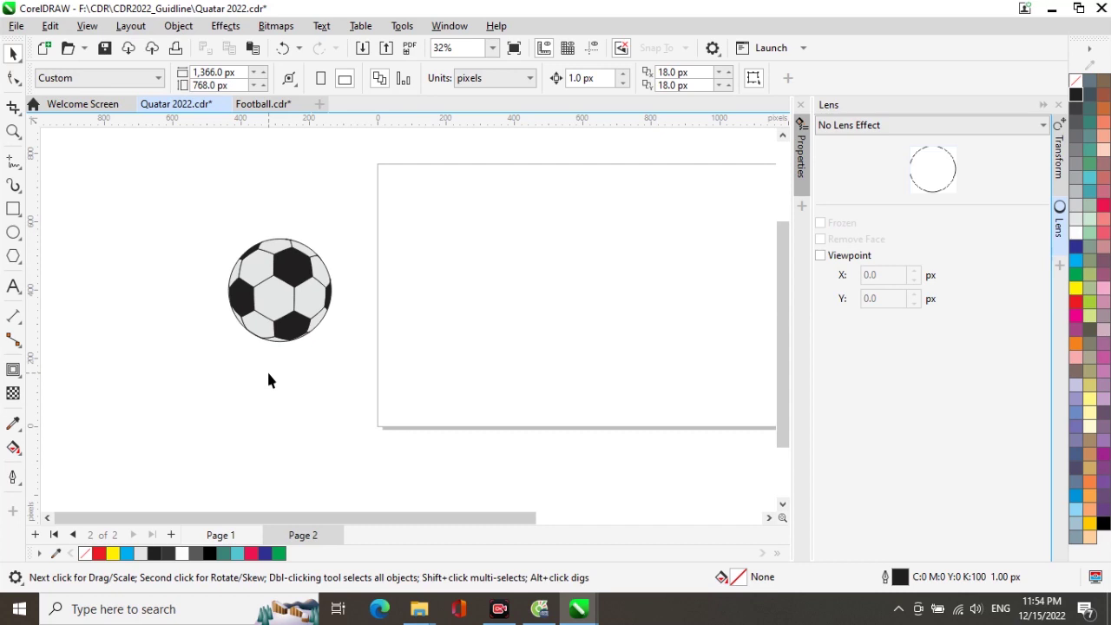
- Copy the soccer ball's width value for sizing a matching circle
click(274, 302)
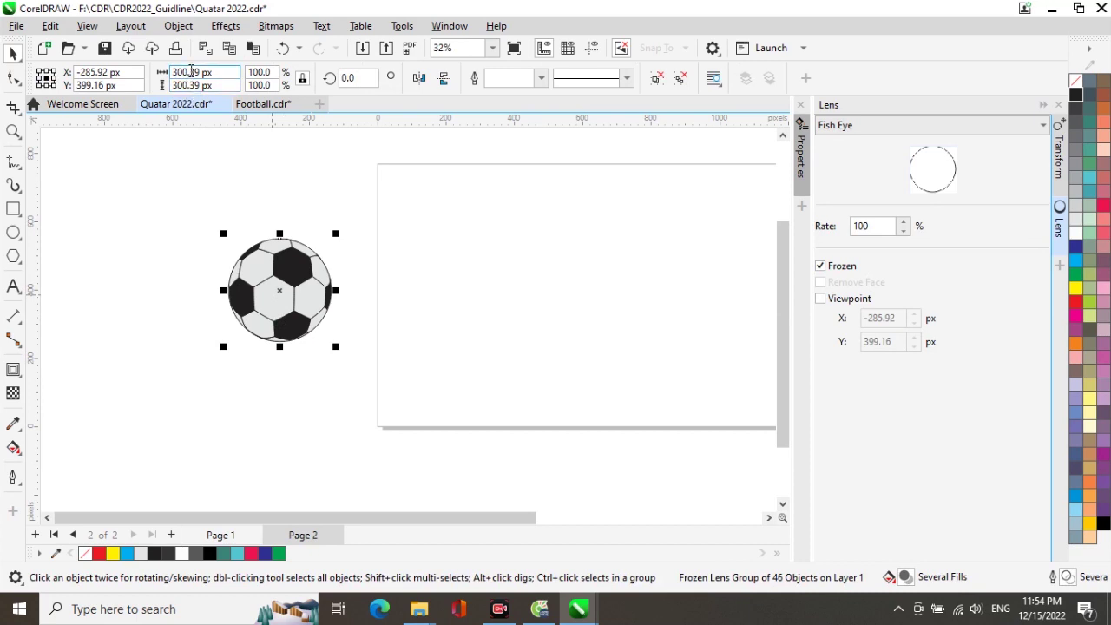
drag(213, 75, 153, 75)
right_click(183, 76)
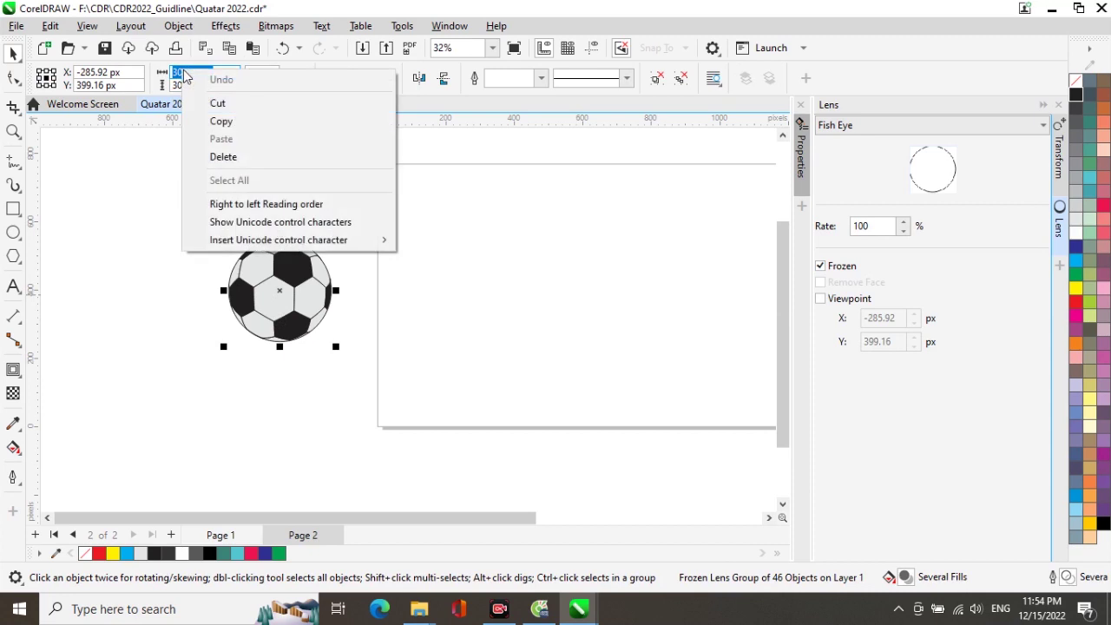
click(221, 121)
click(171, 171)
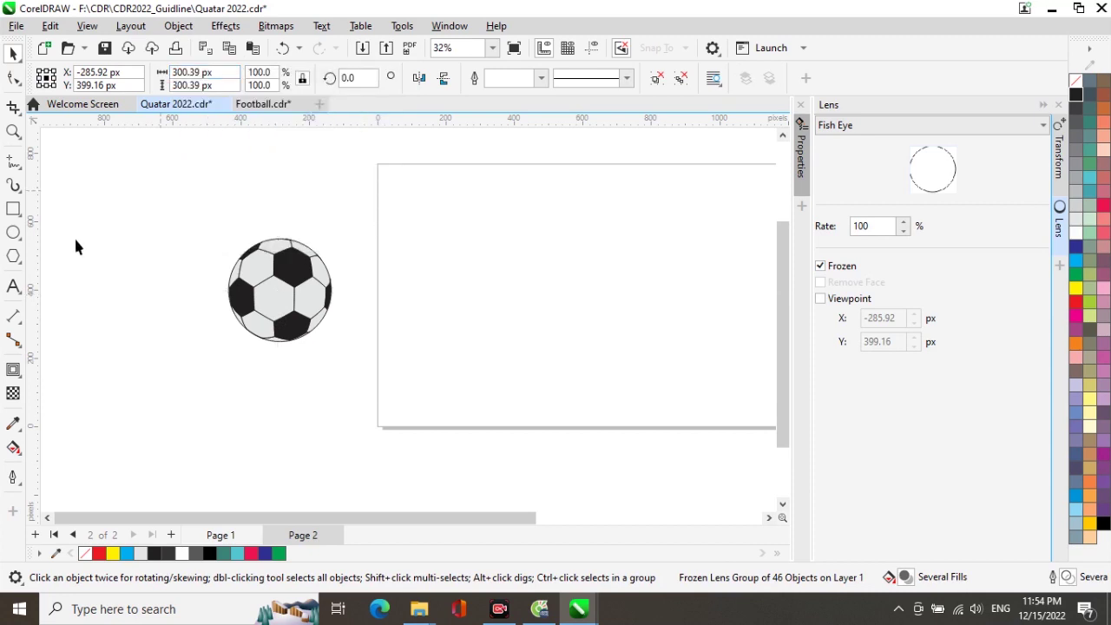
- Draw a circle to the lower left of the soccer ball and set its width and height to 300.39 px
click(13, 233)
drag(93, 323, 165, 420)
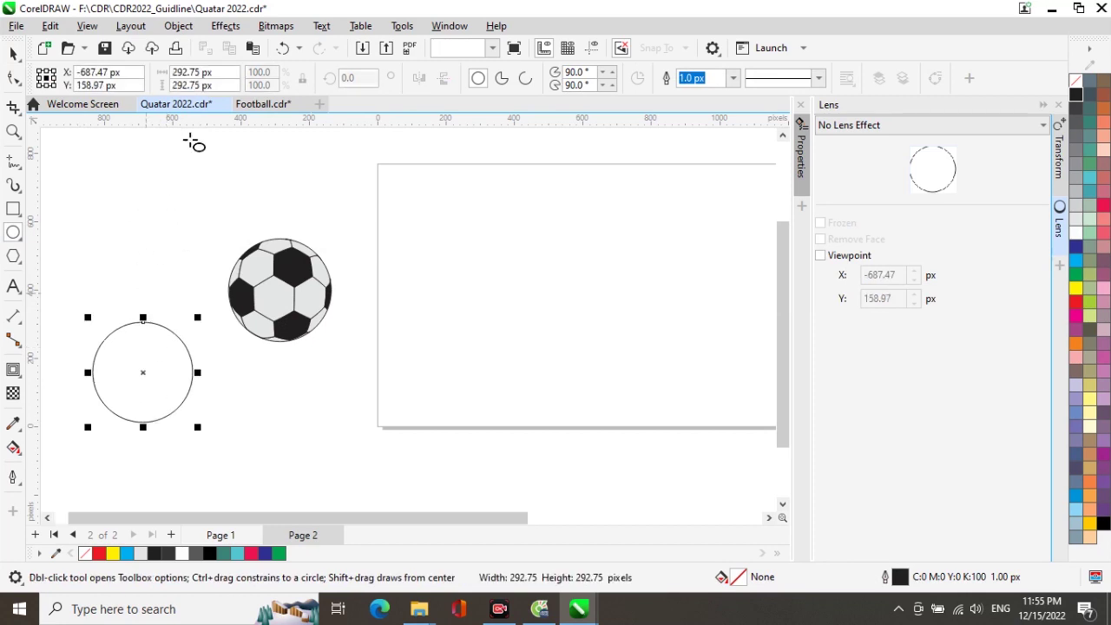
double_click(185, 73)
drag(218, 76, 168, 73)
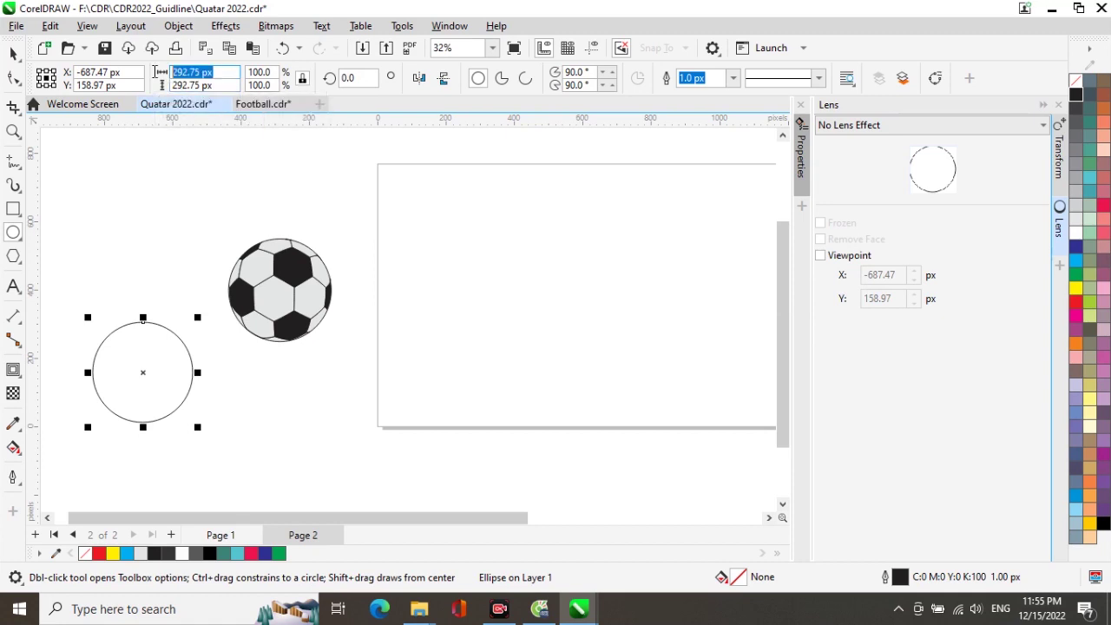
text(300.39)
key(Return)
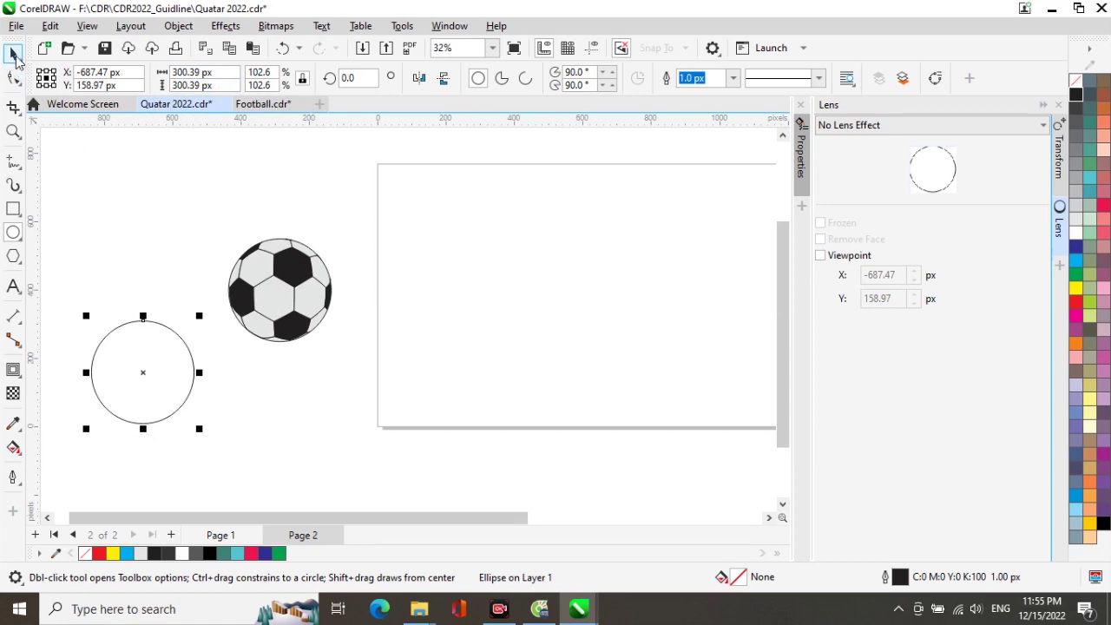
- Fill the new circle with black
key(space)
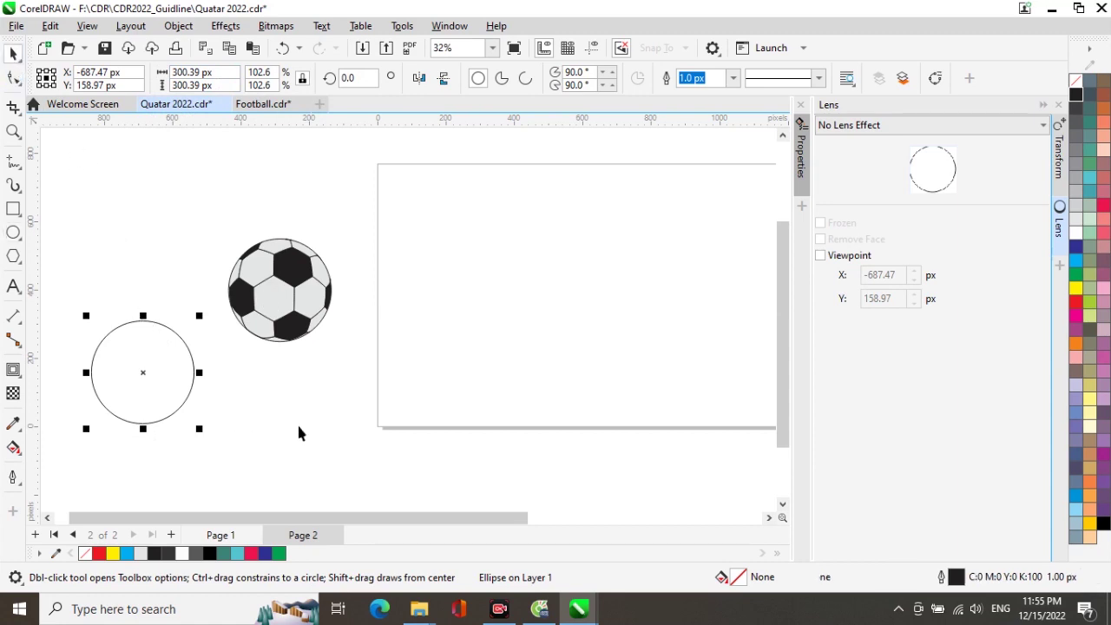
click(245, 411)
click(178, 394)
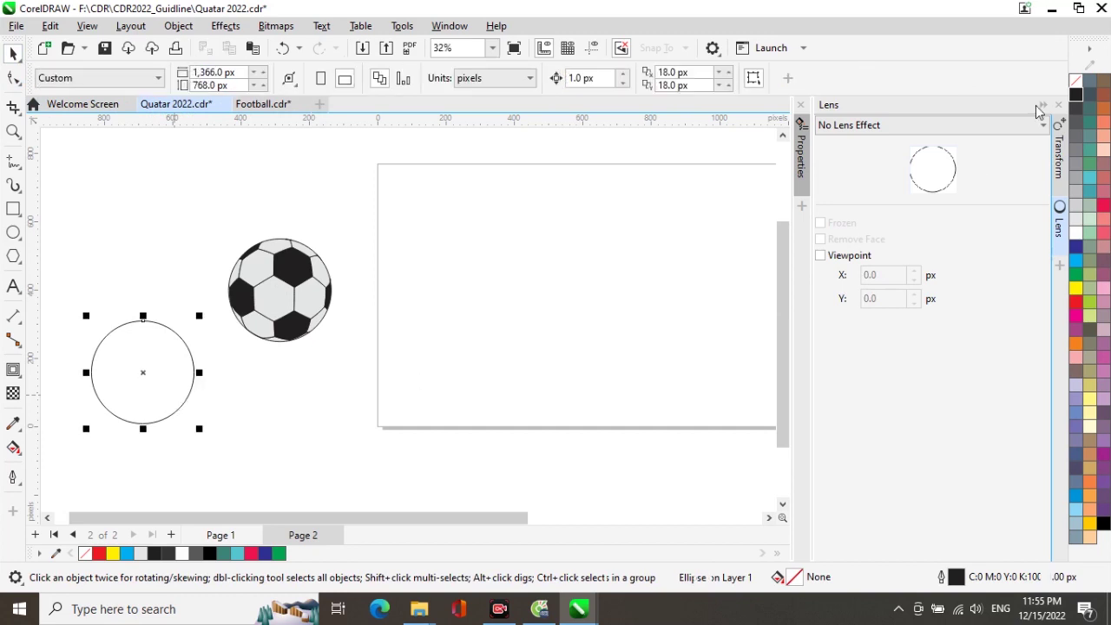
click(1076, 93)
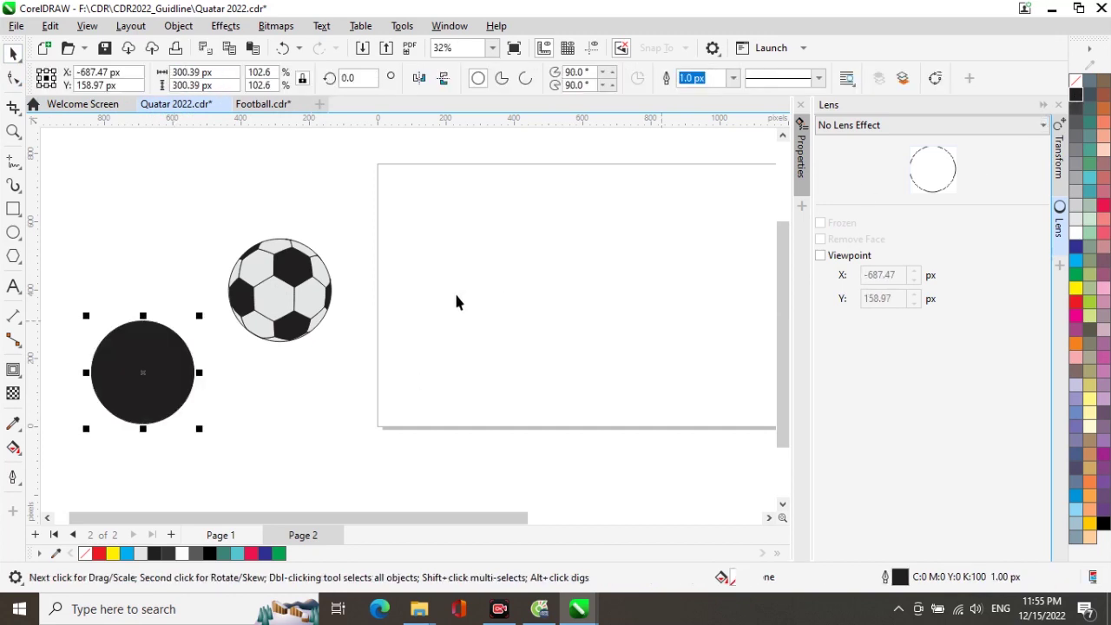
- Align the black circle's centre horizontally and vertically with the soccer ball so that it covers the ball
shift+click(278, 315)
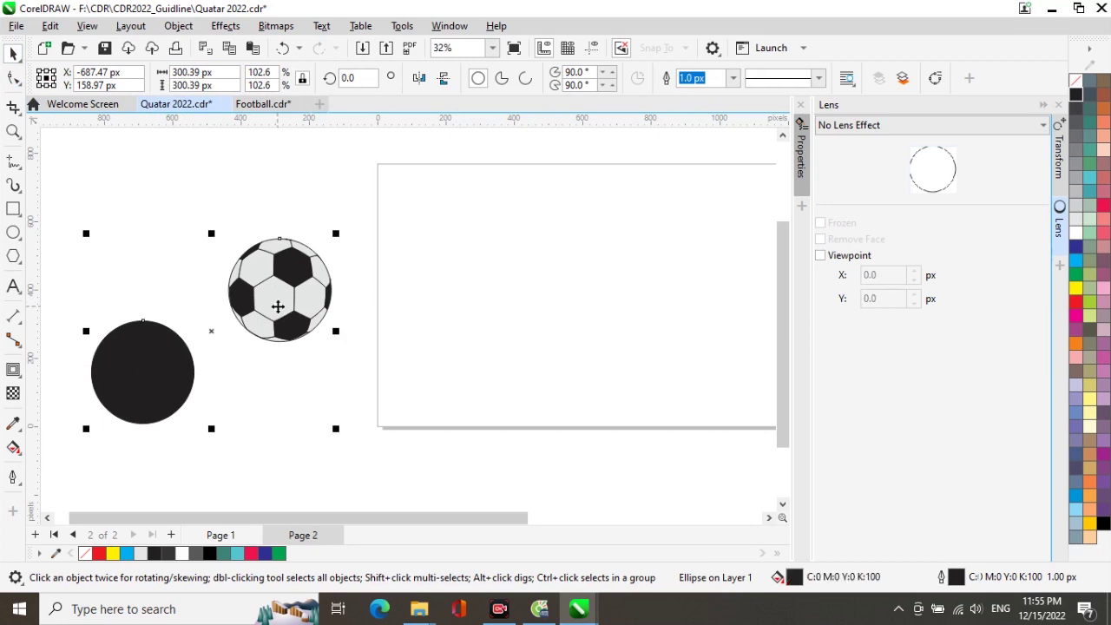
key(c)
key(e)
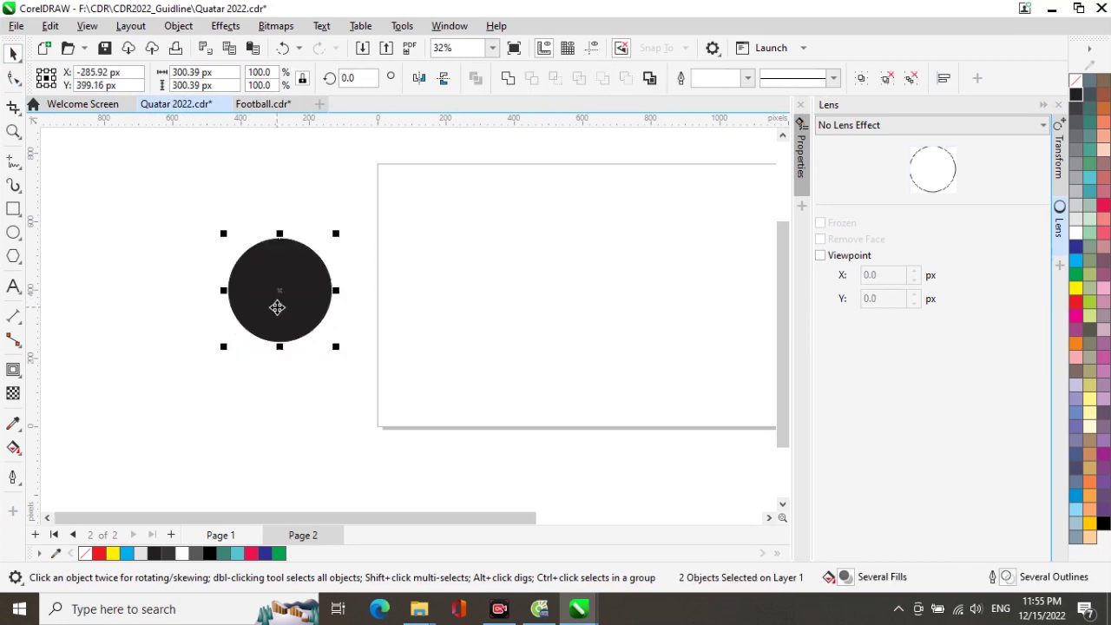
click(463, 368)
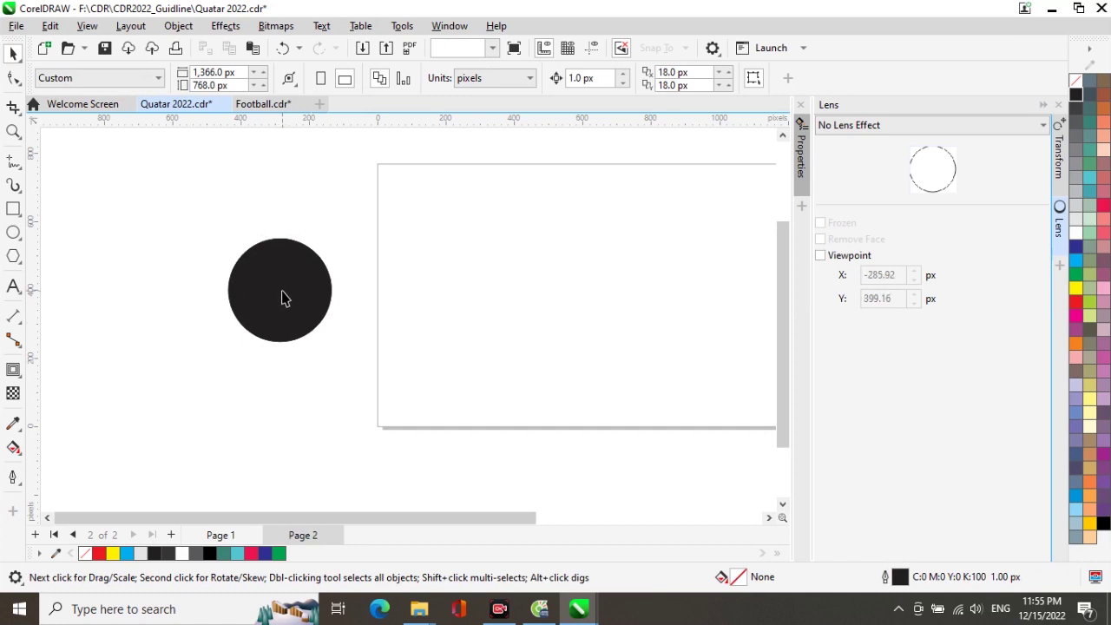
- Apply a fountain transparency to the black circle, running from transparent near the ball's upper right to opaque at its lower left edge
click(280, 296)
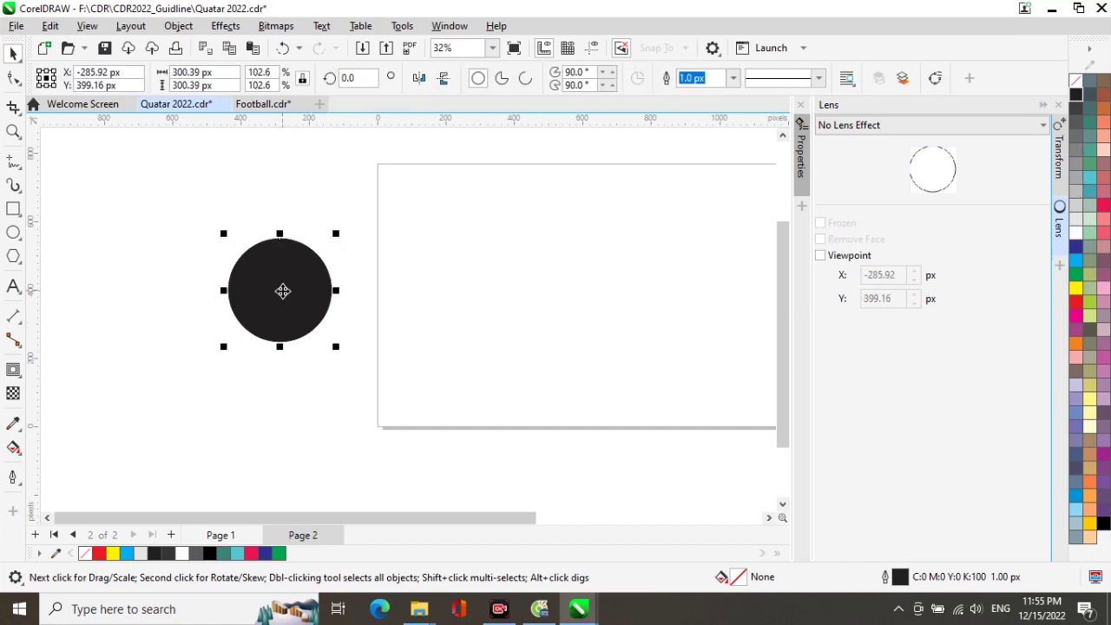
click(13, 394)
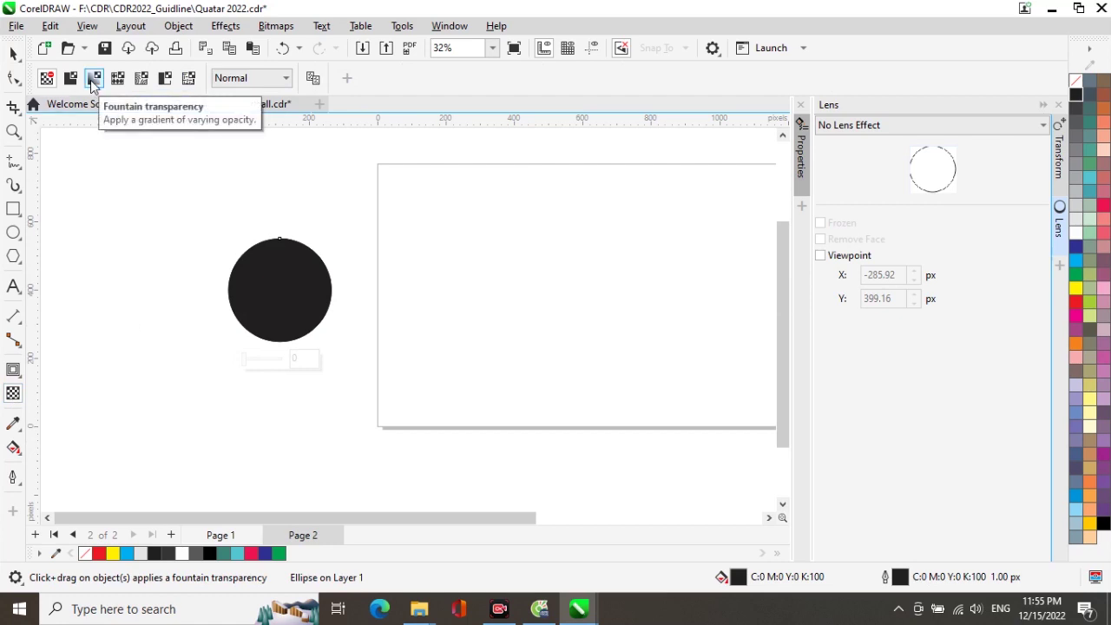
click(93, 78)
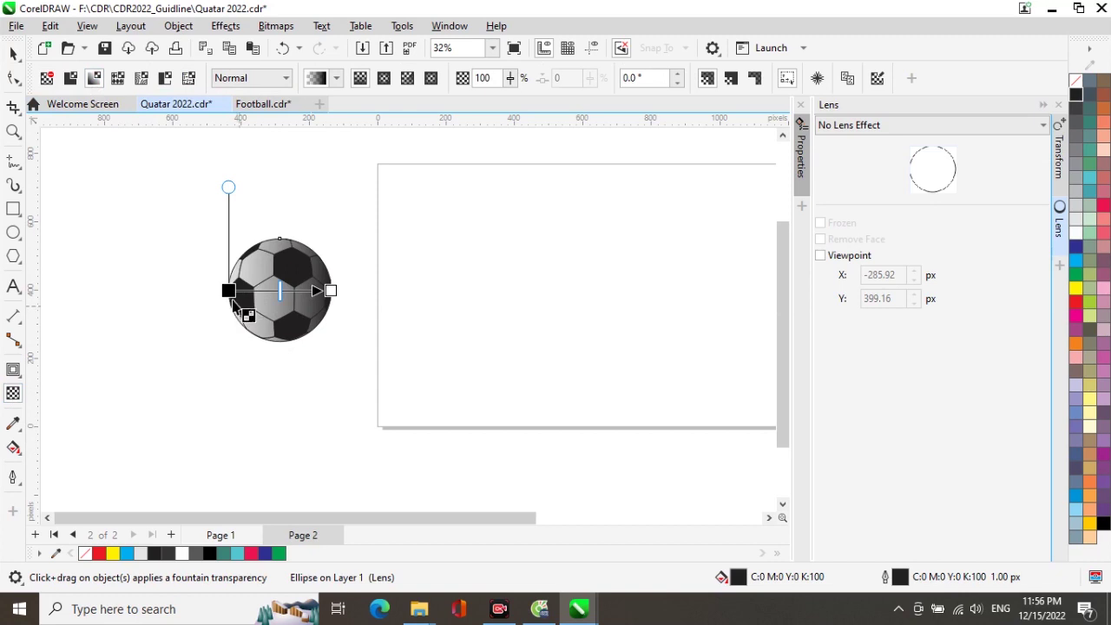
drag(228, 290, 298, 245)
drag(327, 284, 260, 340)
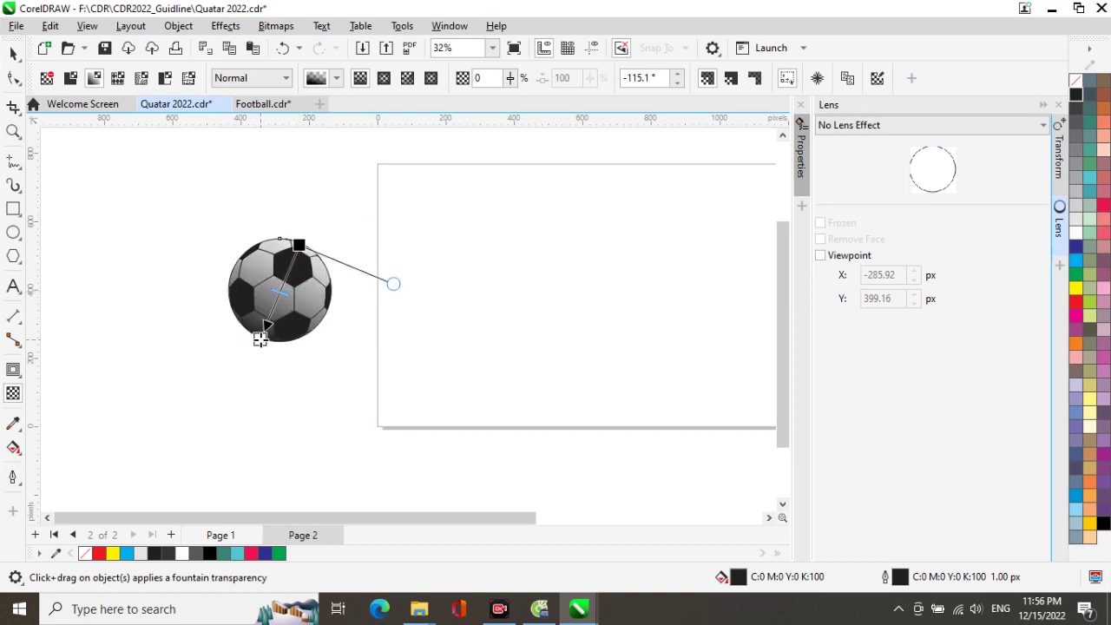
- Refine the transparency gradient by starting it nearer the ball's centre, ending it closer to the bottom middle and slightly skewing its side handle
drag(298, 245, 291, 266)
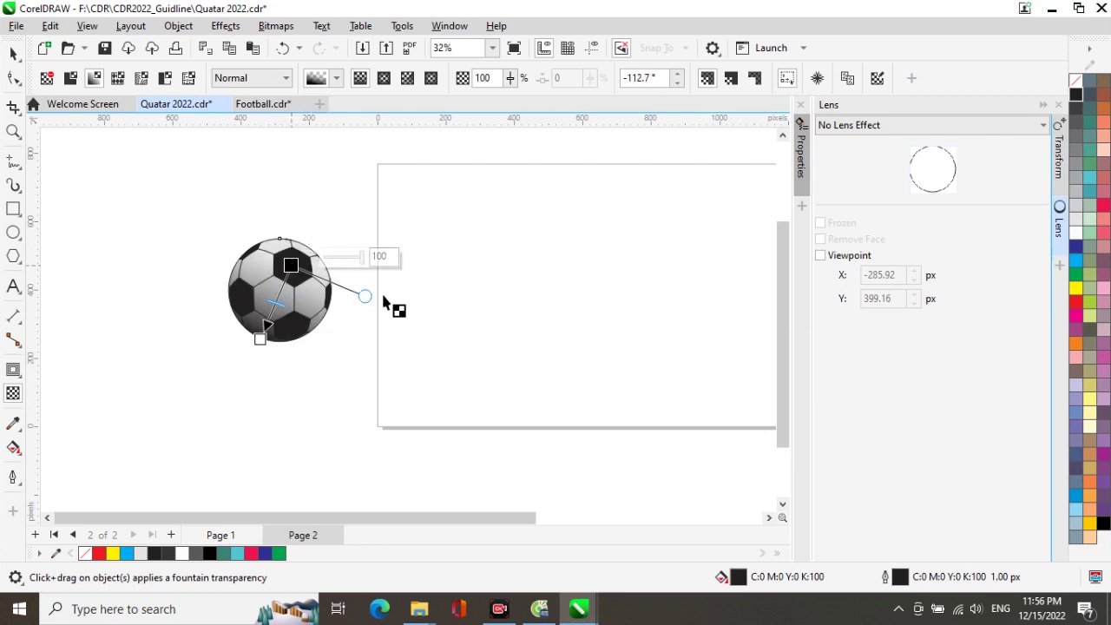
drag(367, 295, 390, 255)
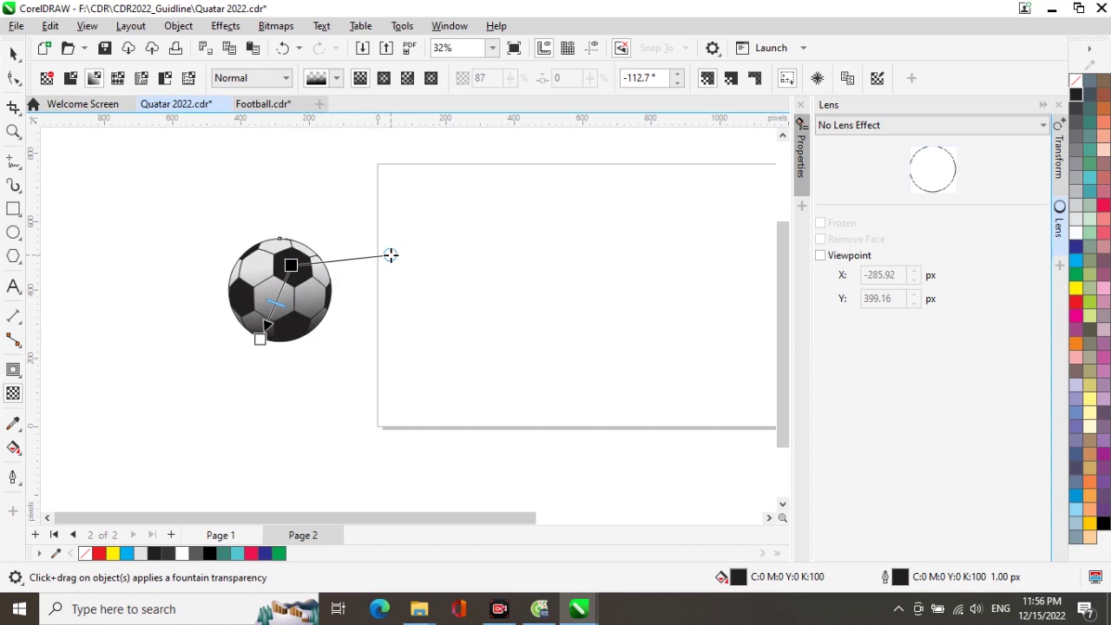
drag(292, 264, 288, 274)
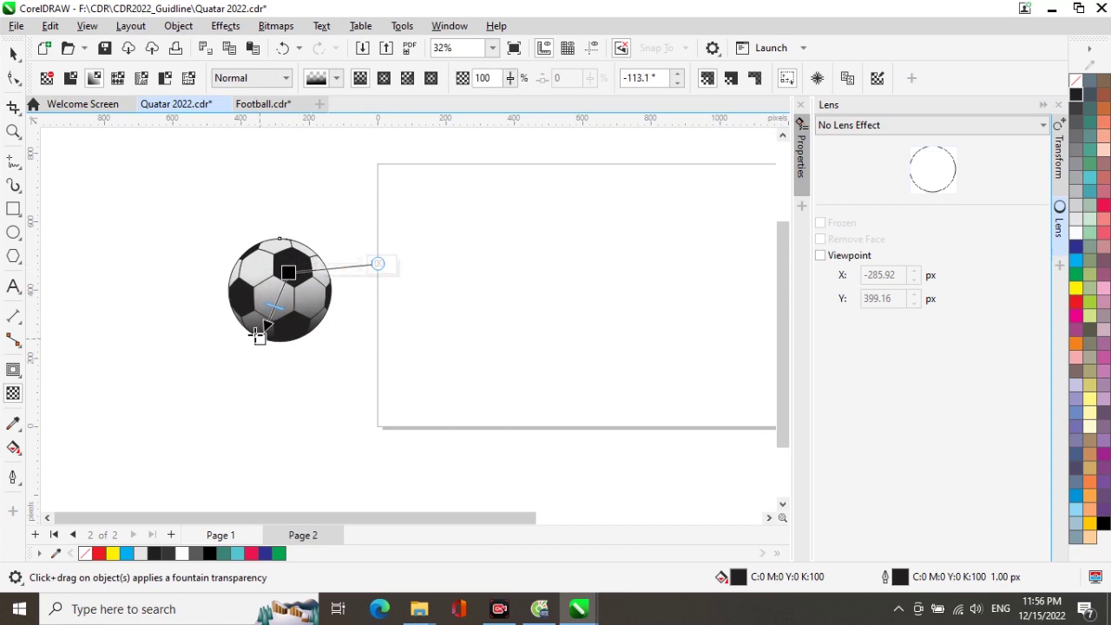
drag(262, 341, 269, 341)
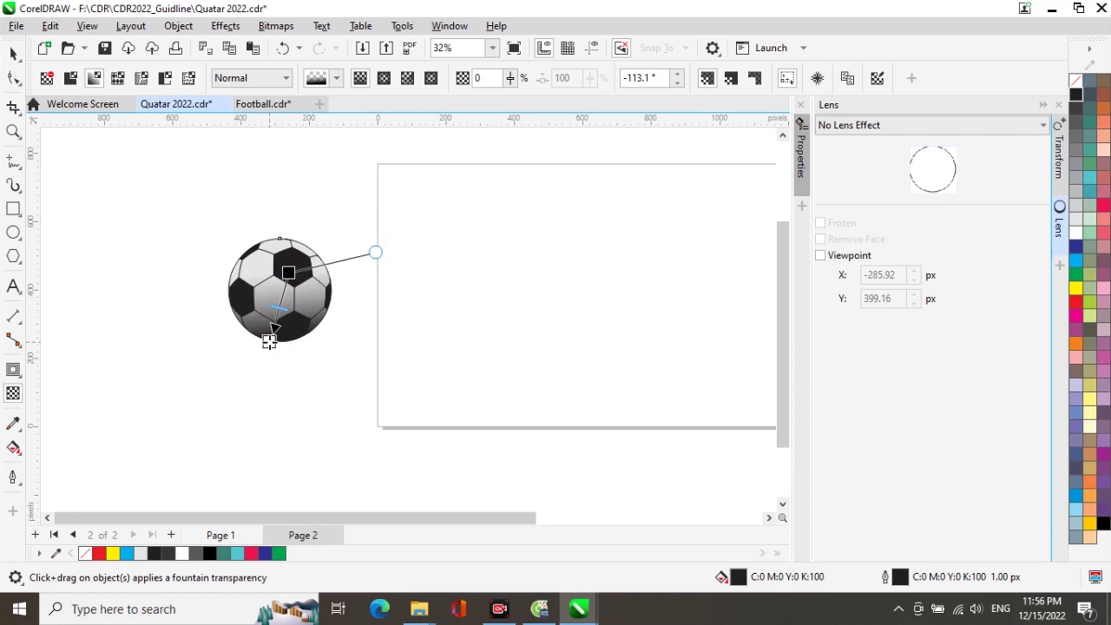
drag(375, 253, 378, 267)
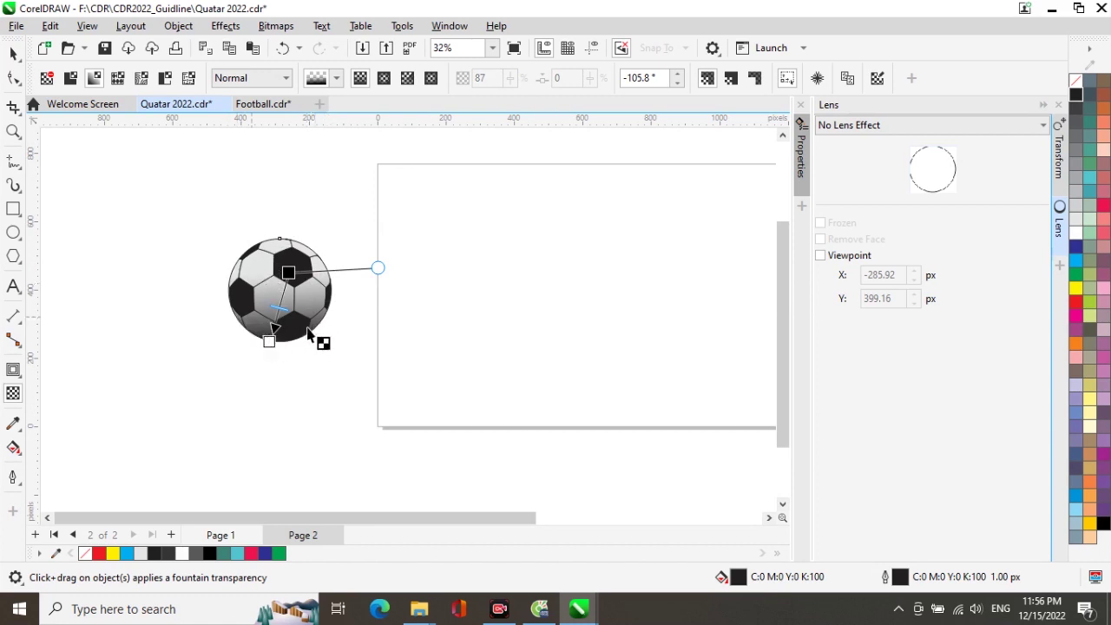
click(14, 54)
key(space)
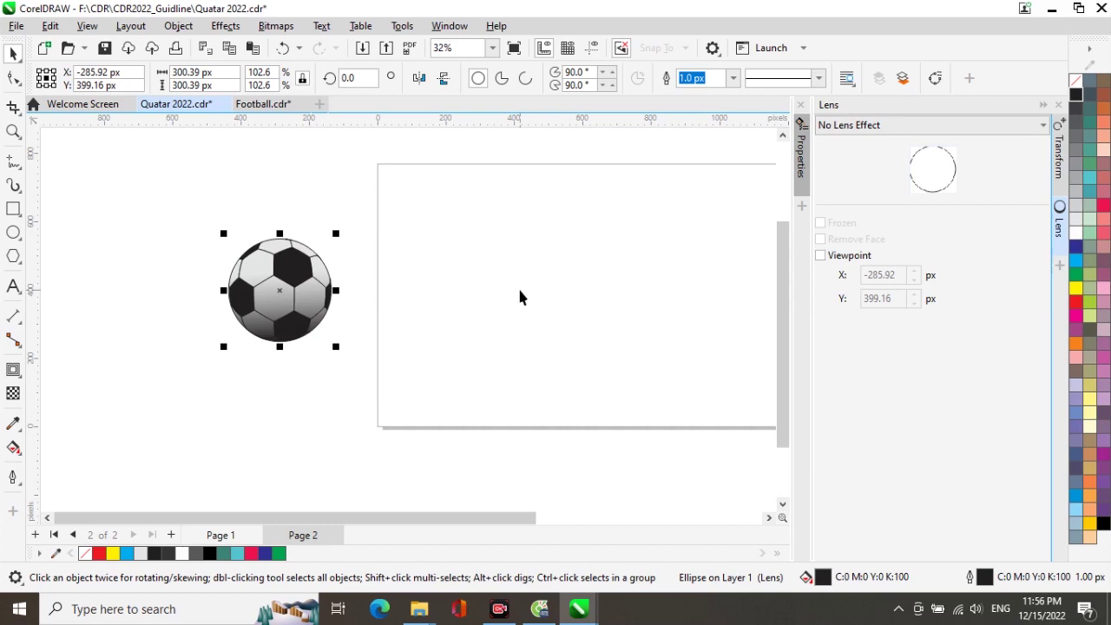
- Draw a flat ellipse, enlarge it to about 524 by 131 px just below the ball and fill it with white
click(13, 232)
drag(243, 362, 278, 371)
key(space)
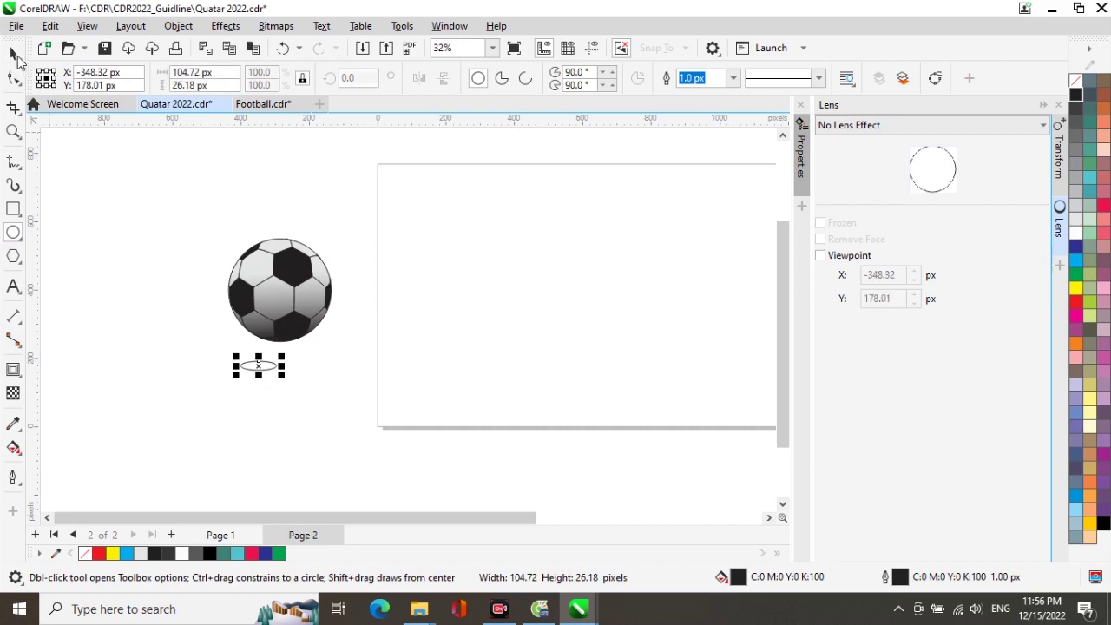
drag(281, 375, 460, 418)
drag(332, 381, 235, 374)
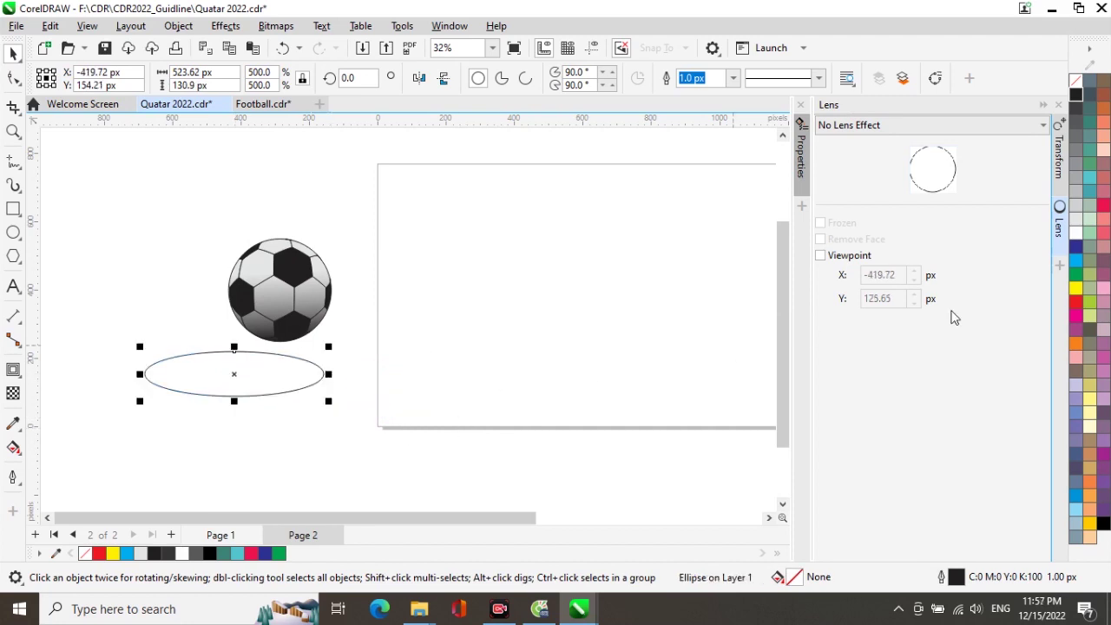
click(1075, 233)
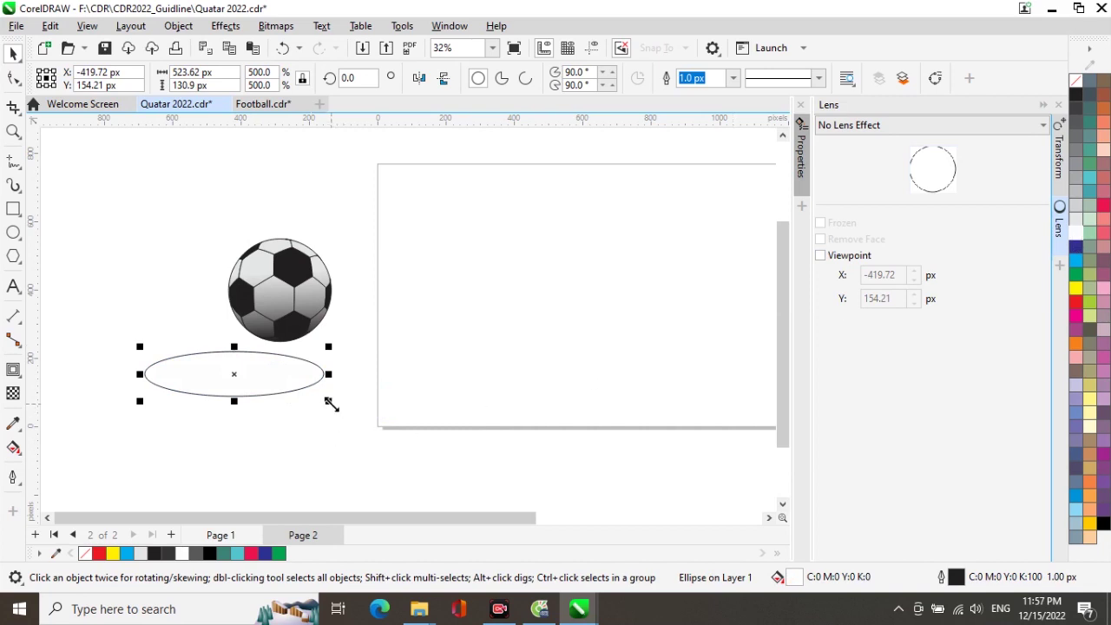
key(Escape)
drag(298, 390, 263, 390)
right_click(263, 390)
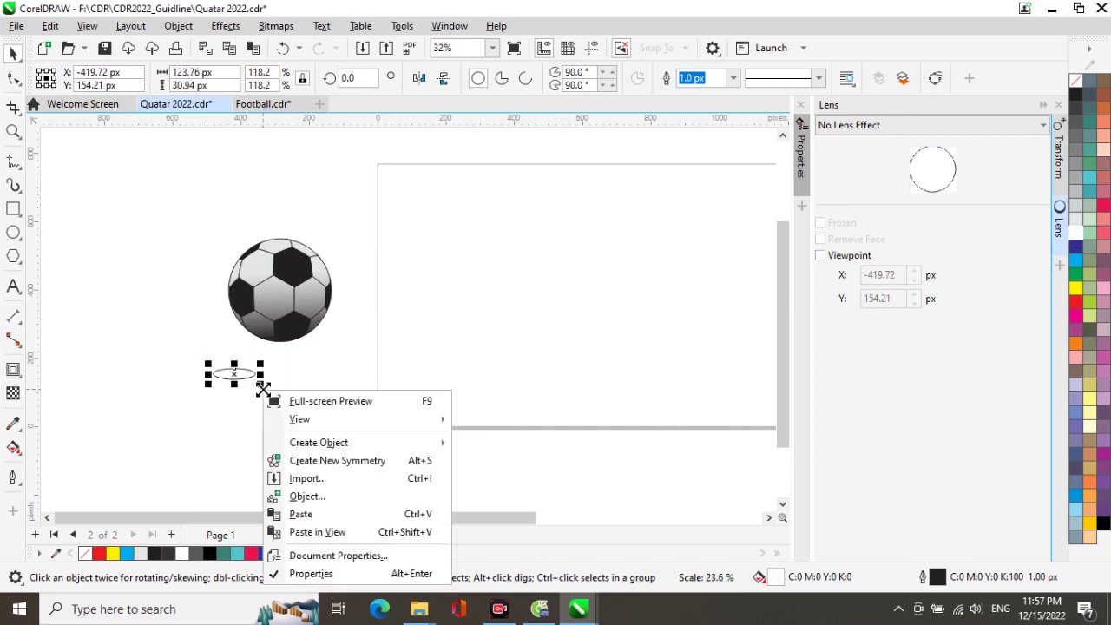
click(198, 431)
key(ctrl+z)
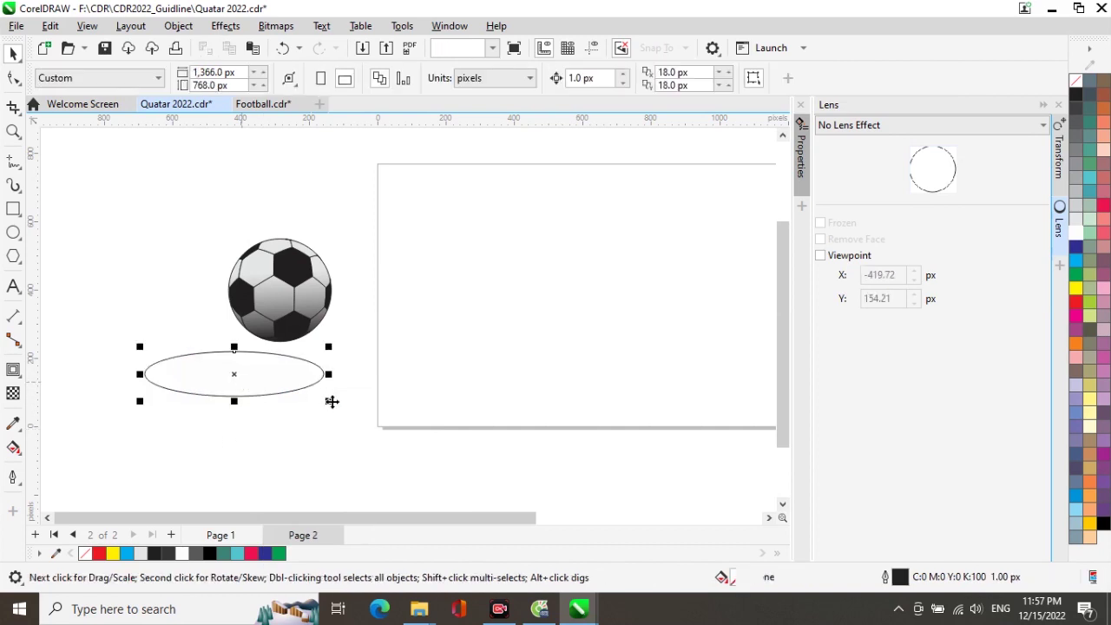
- Create a concentric smaller copy of the white ellipse, about 105 by 26 px, and fill it with black
drag(332, 405, 291, 388)
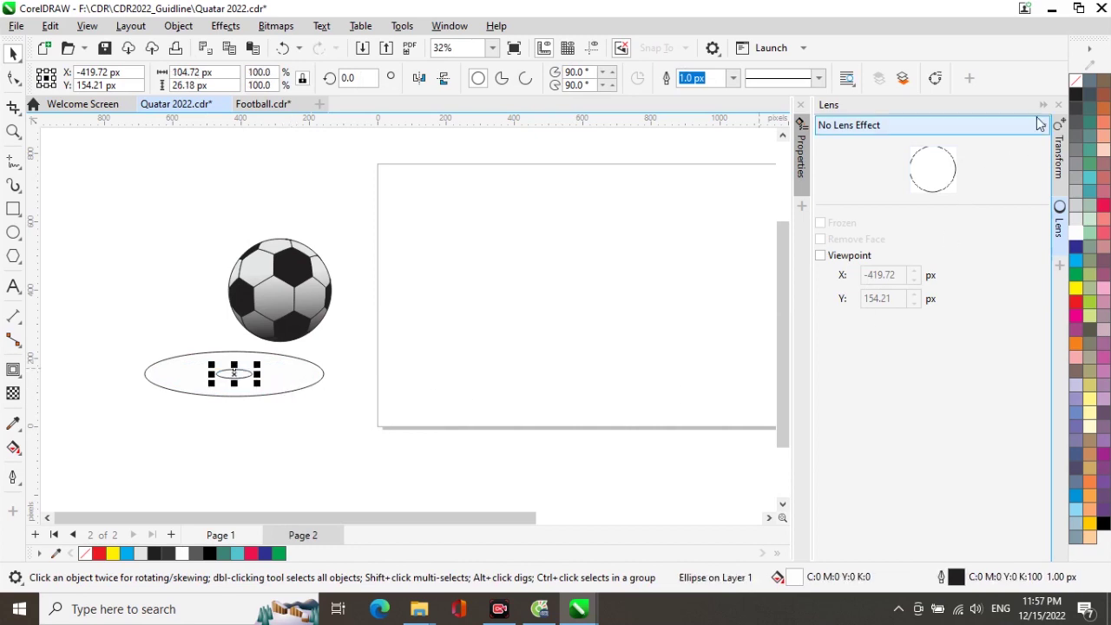
click(1077, 94)
click(701, 349)
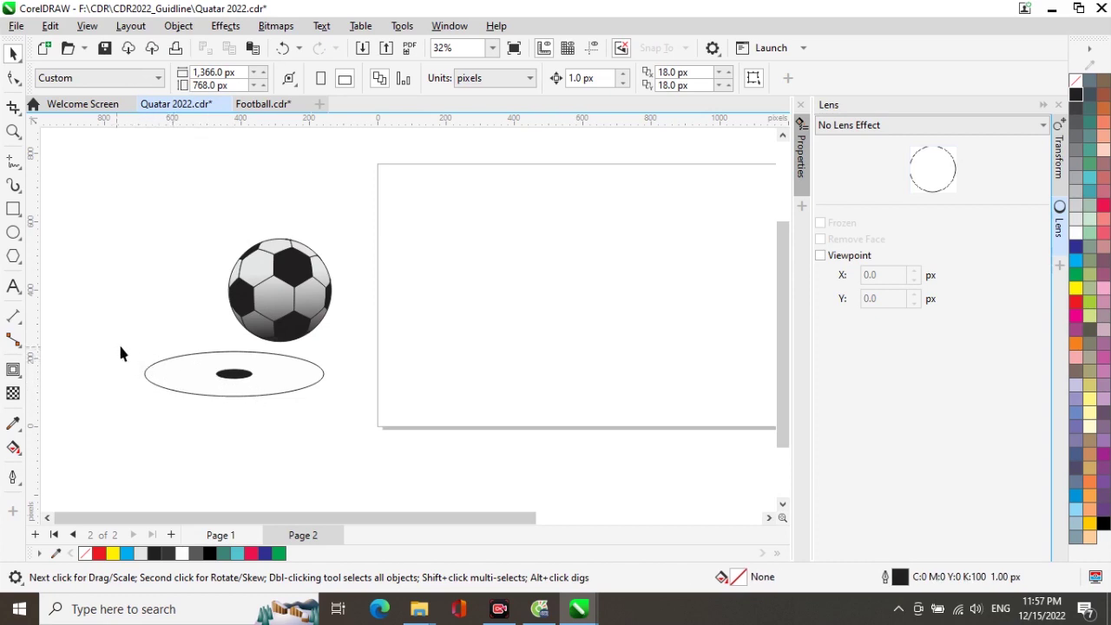
- Remove the outline from both the white and black ellipses below the ball
drag(355, 425, 356, 426)
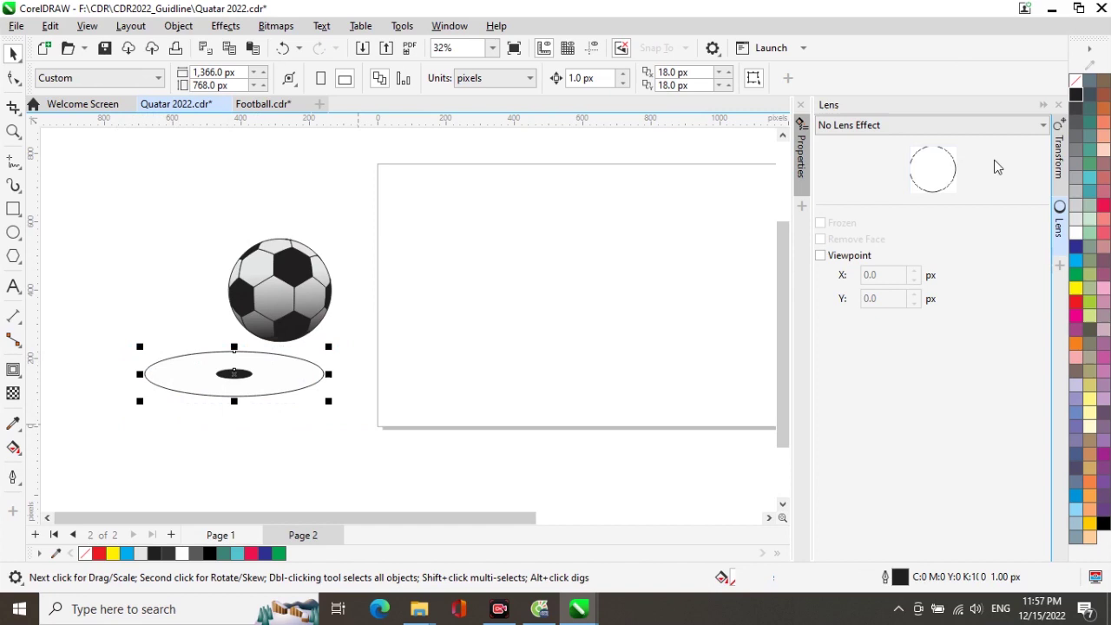
right_click(1077, 84)
click(335, 389)
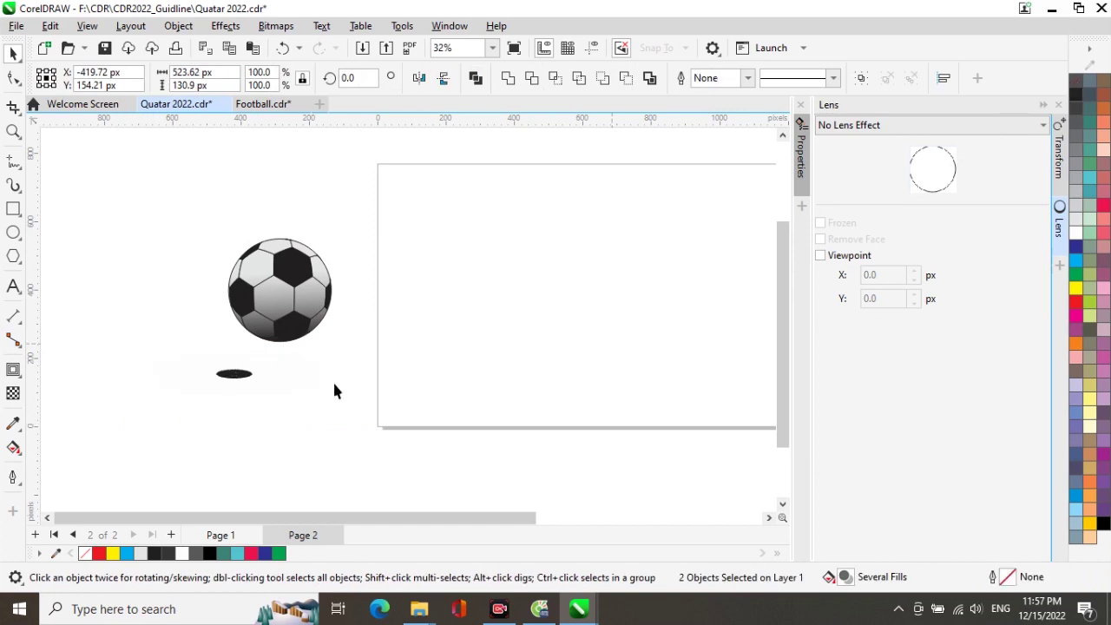
- Blend the small black ellipse into the large white one in 20 steps to form a soft shadow below the ball
click(14, 371)
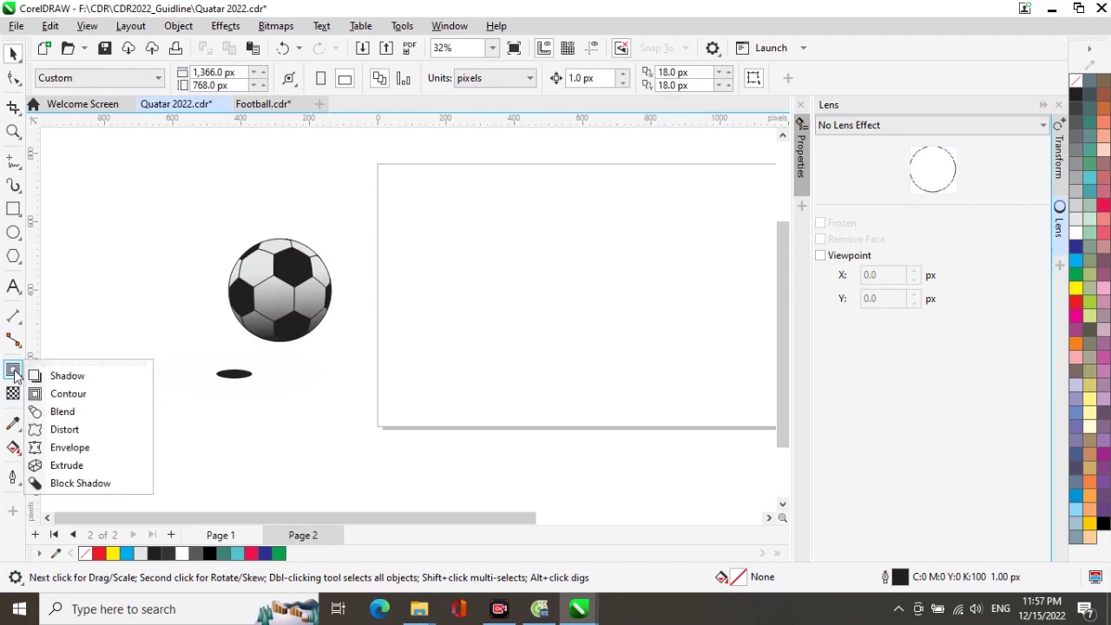
click(57, 414)
drag(240, 382, 255, 390)
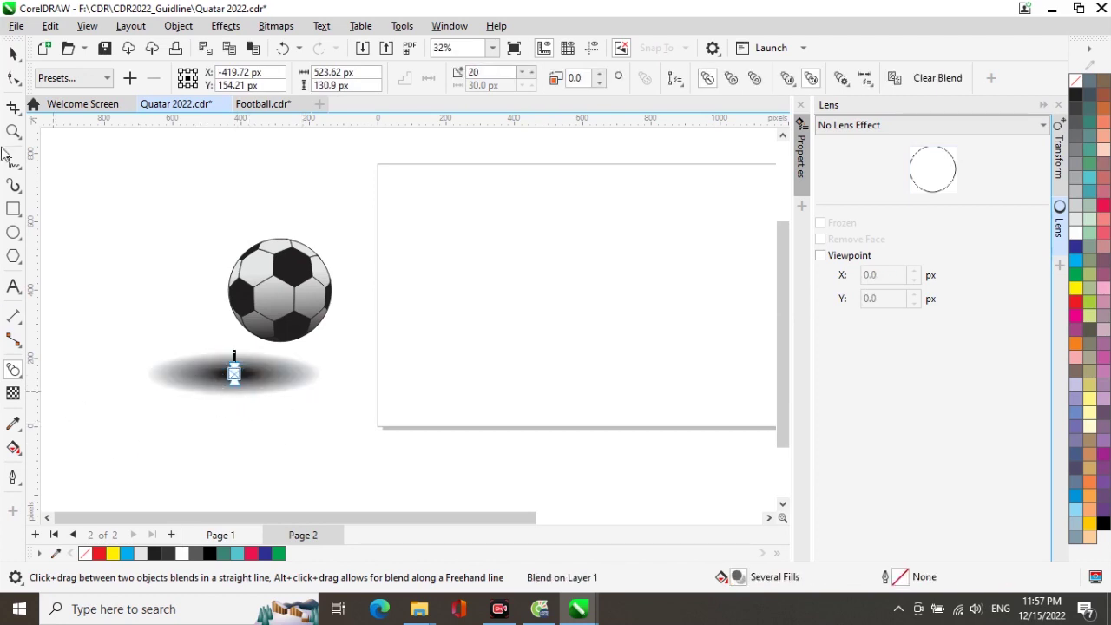
click(13, 54)
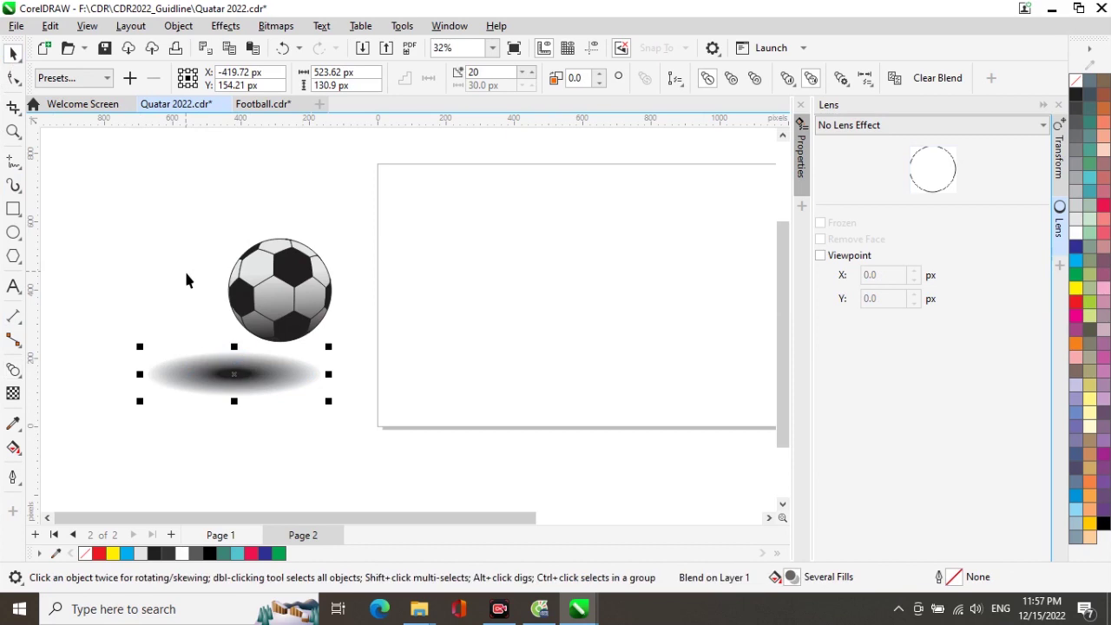
key(z)
drag(119, 319, 386, 429)
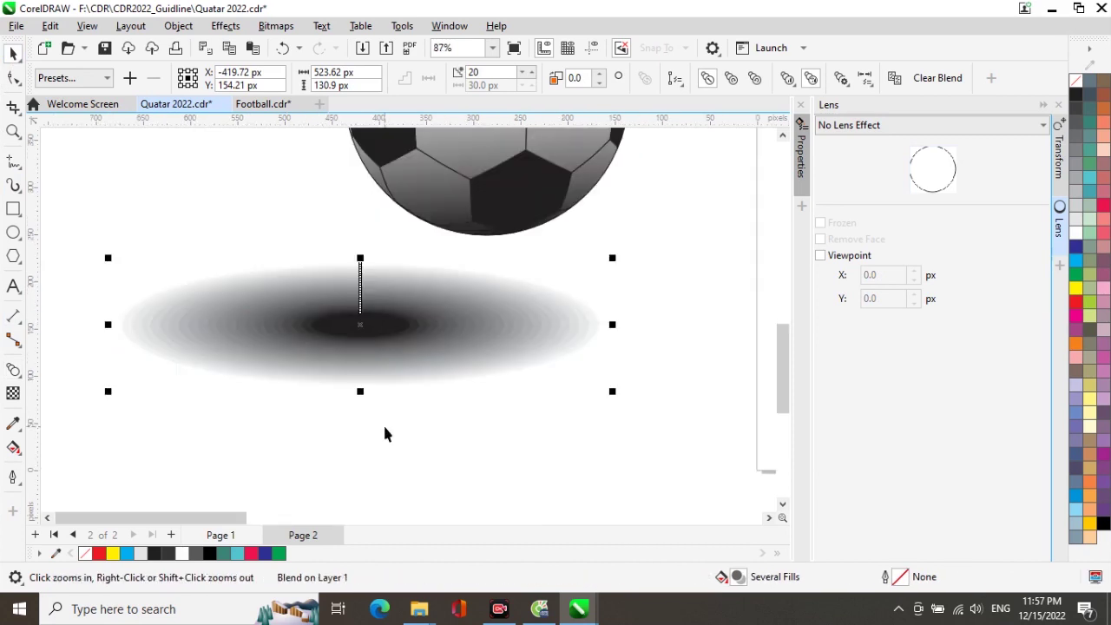
- Set the shadow blend to 250 steps for a smoother gradient and close the Lens docker
click(481, 72)
double_click(480, 73)
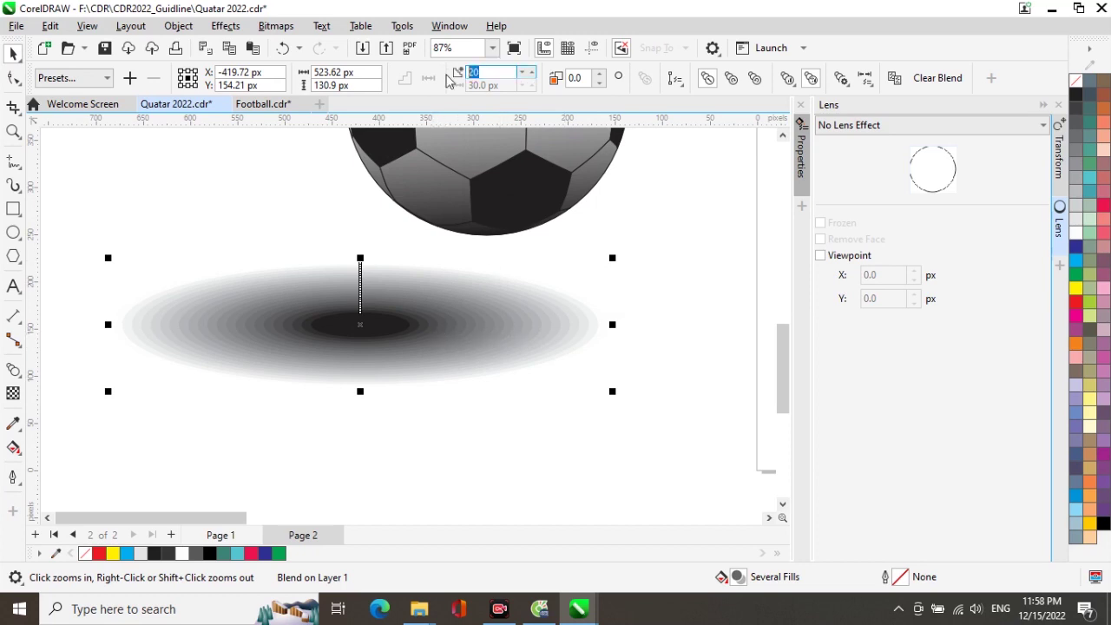
text(250)
key(Return)
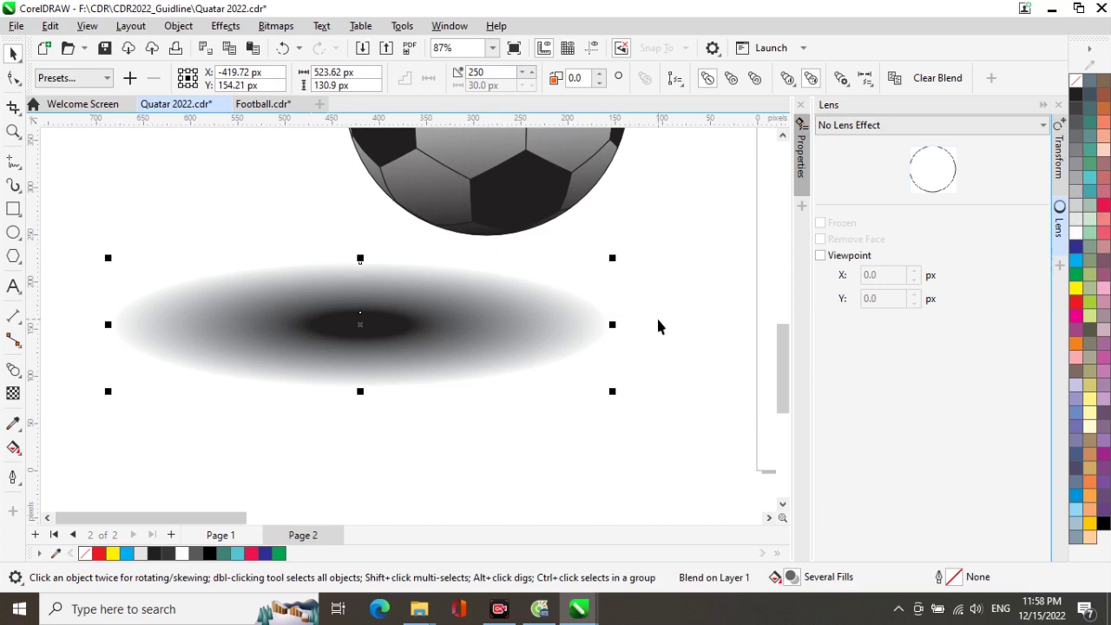
click(1059, 107)
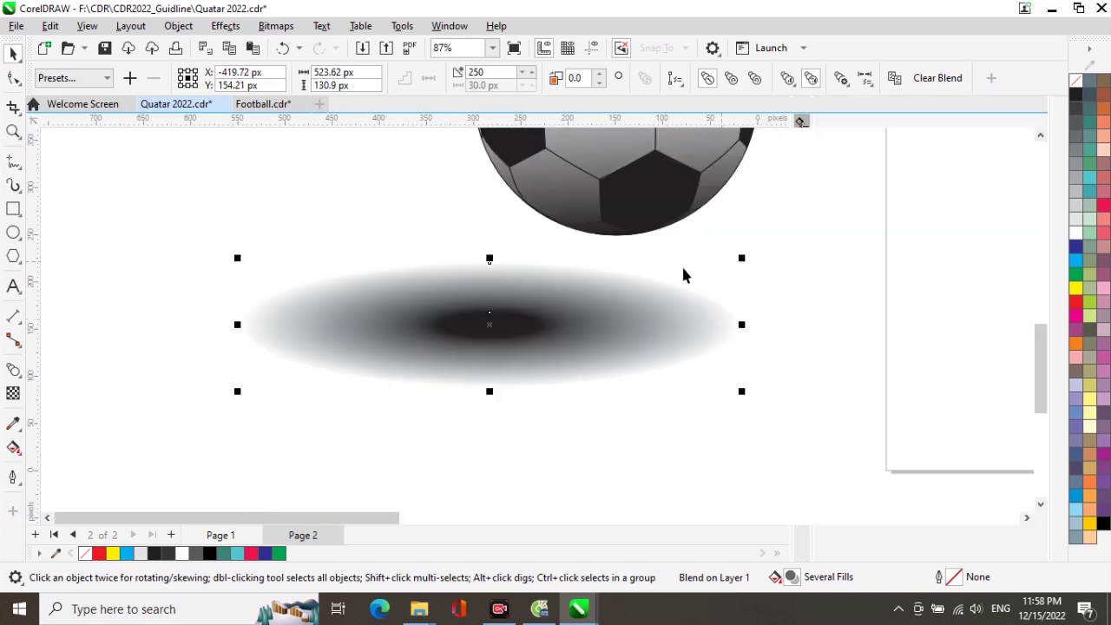
- Group the ball with its shading circle and move it down onto the dark centre of the shadow
scroll(761, 259, down, 5)
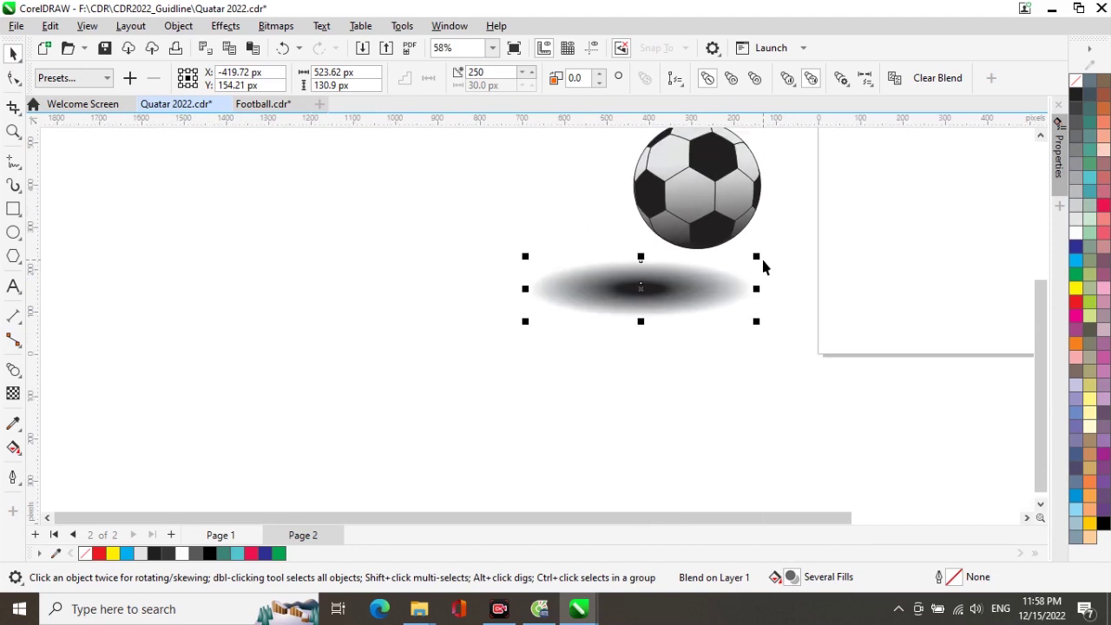
drag(656, 154, 818, 257)
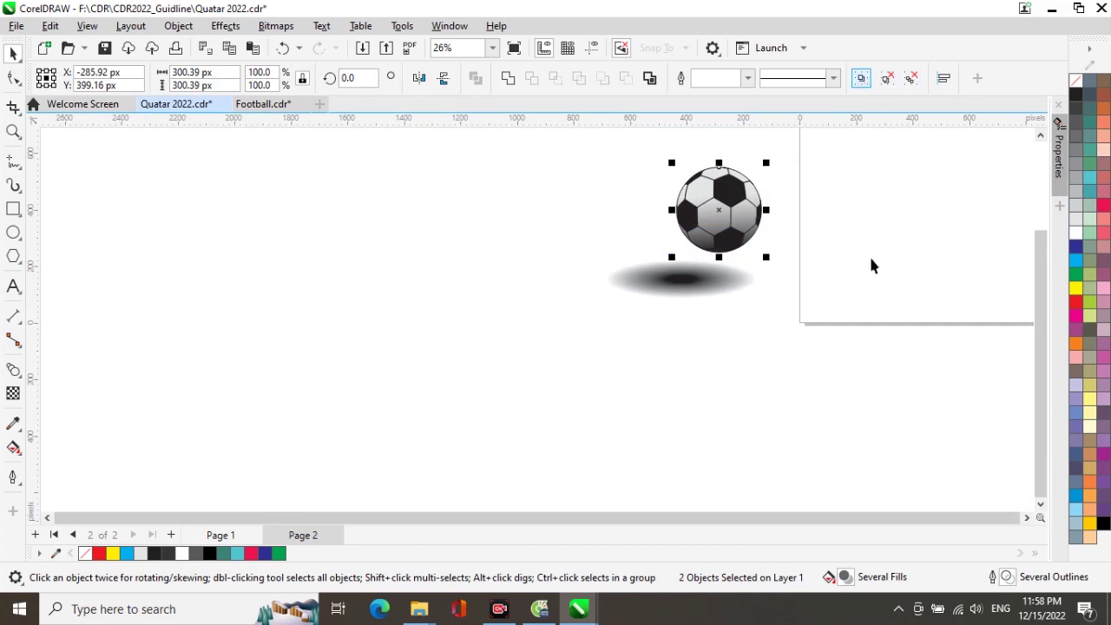
key(ctrl+g)
drag(719, 217, 685, 246)
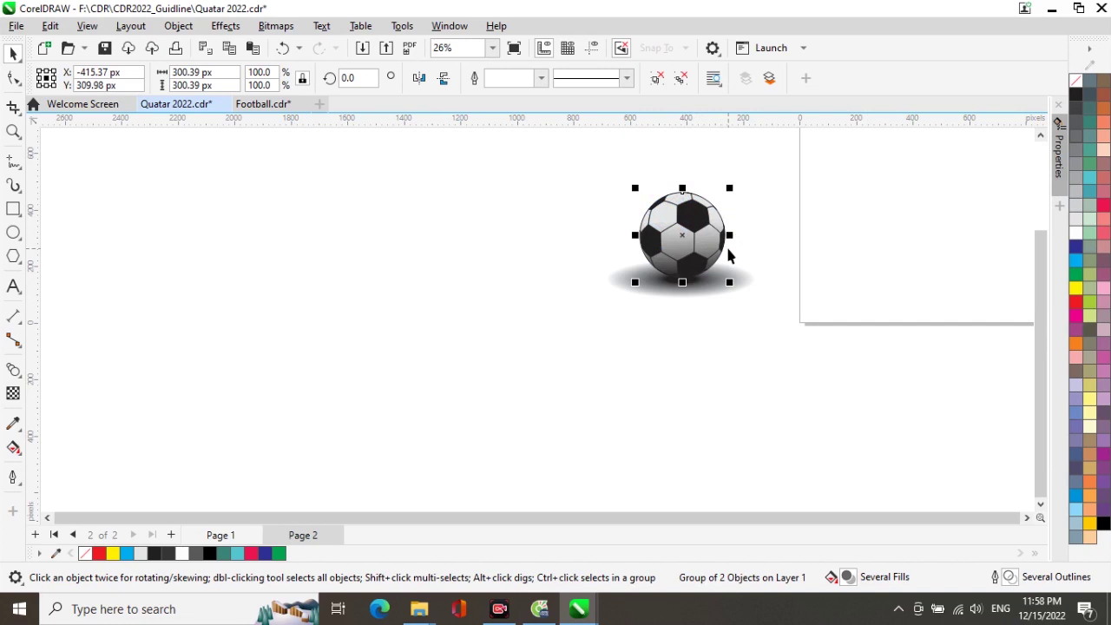
- Shrink the shadow blend to about 474 by 90 px and centre it under the base of the ball
key(z)
drag(578, 176, 821, 332)
key(Escape)
key(space)
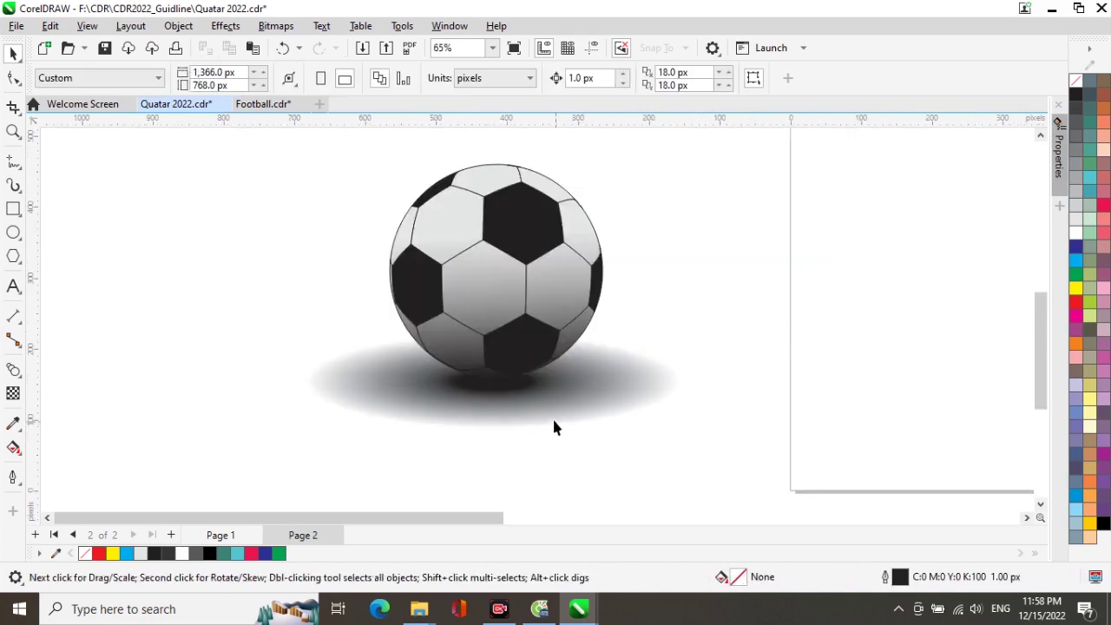
click(530, 426)
drag(492, 432, 498, 424)
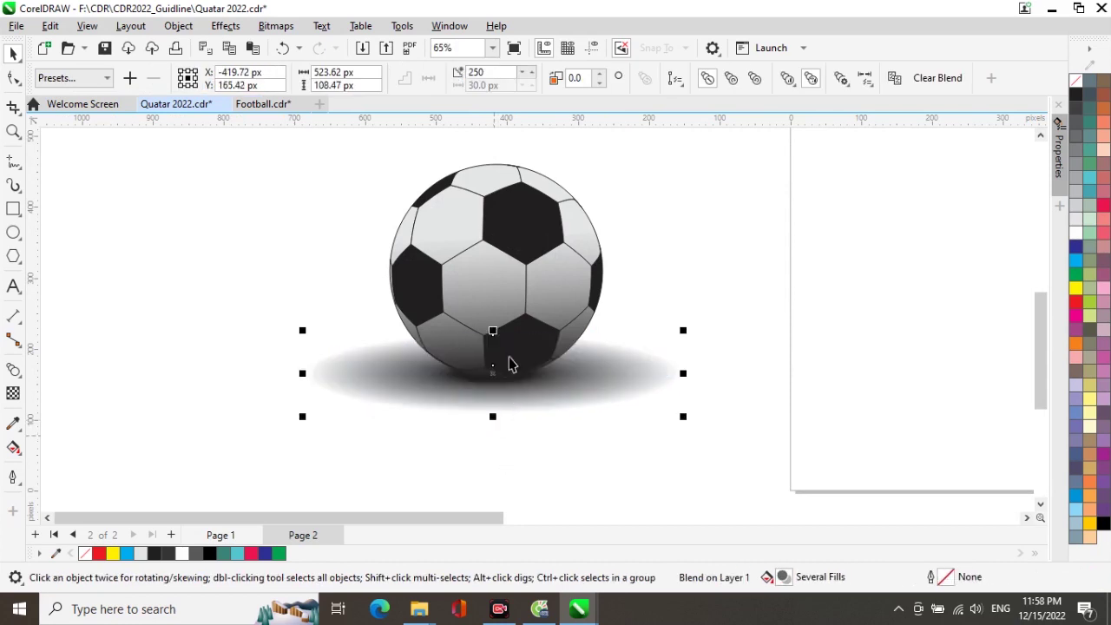
drag(492, 328, 492, 343)
drag(688, 379, 649, 380)
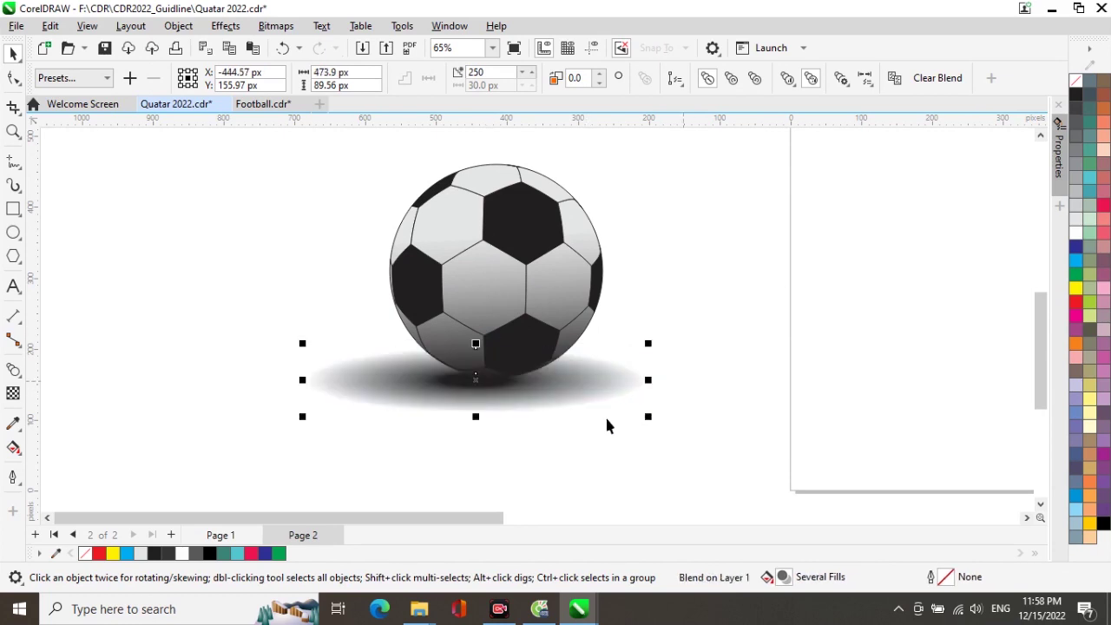
drag(552, 382, 568, 385)
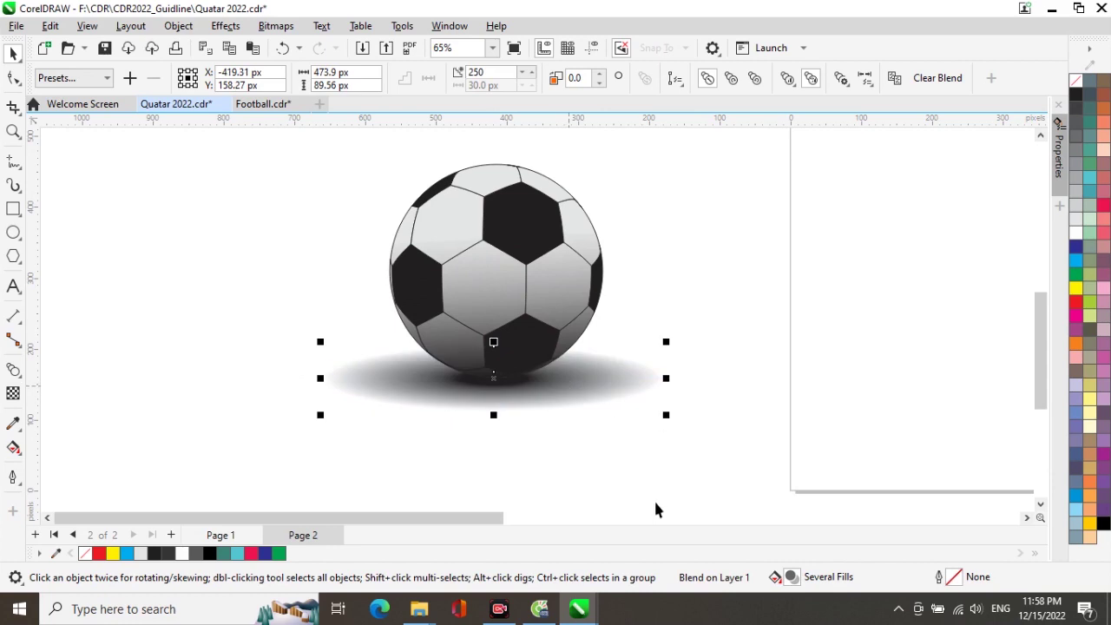
click(354, 453)
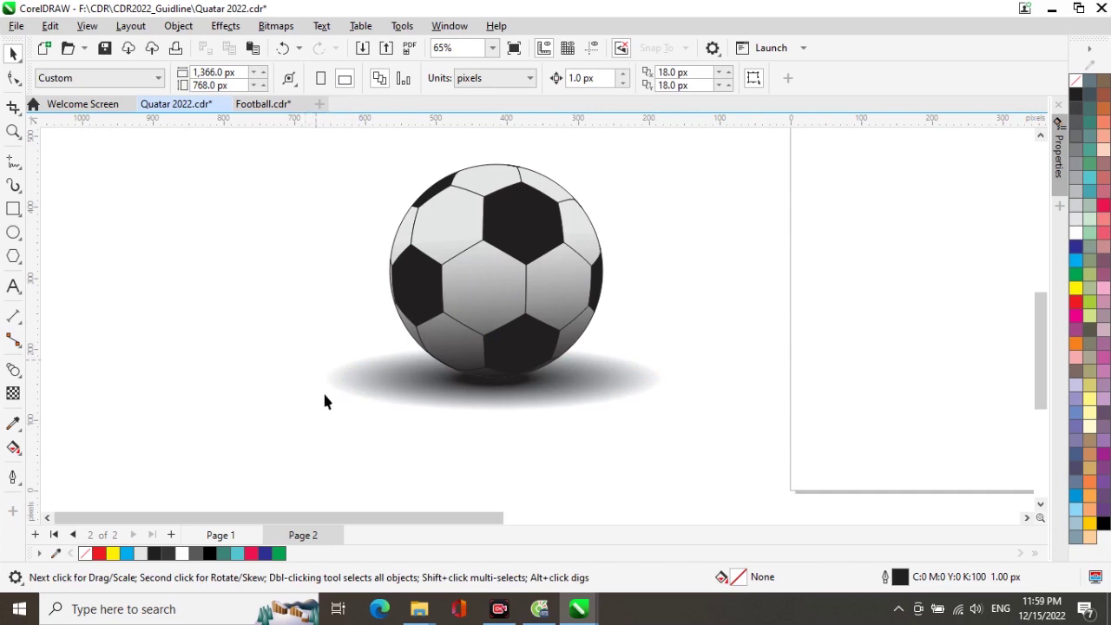
- Show the shadow blend's start ellipse, extend its left side and shorten its right side to about 481 px wide
click(348, 393)
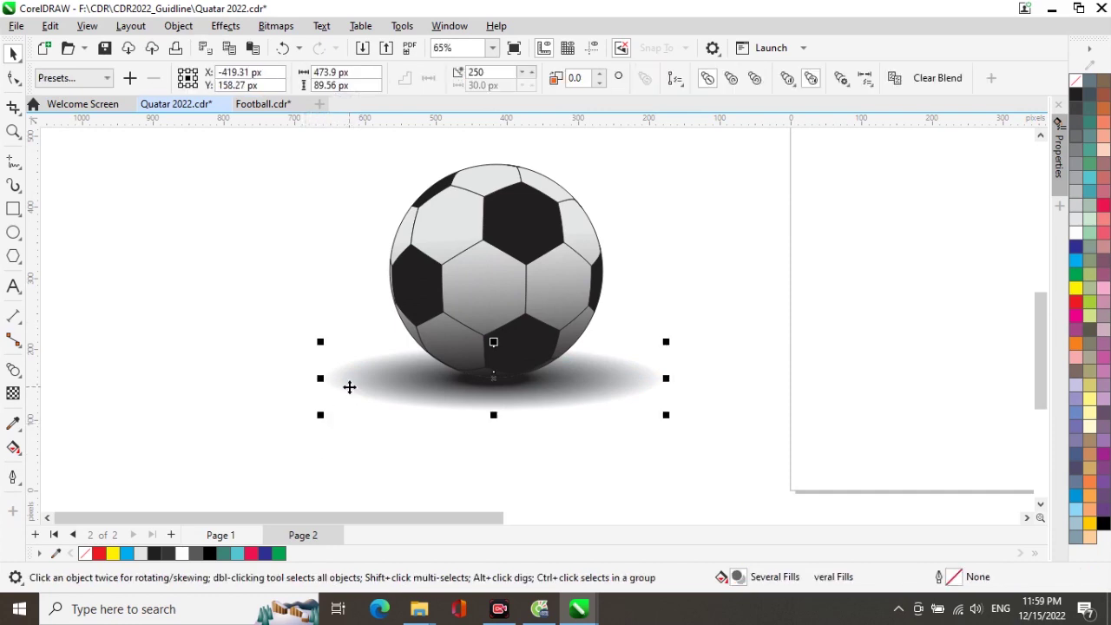
click(865, 78)
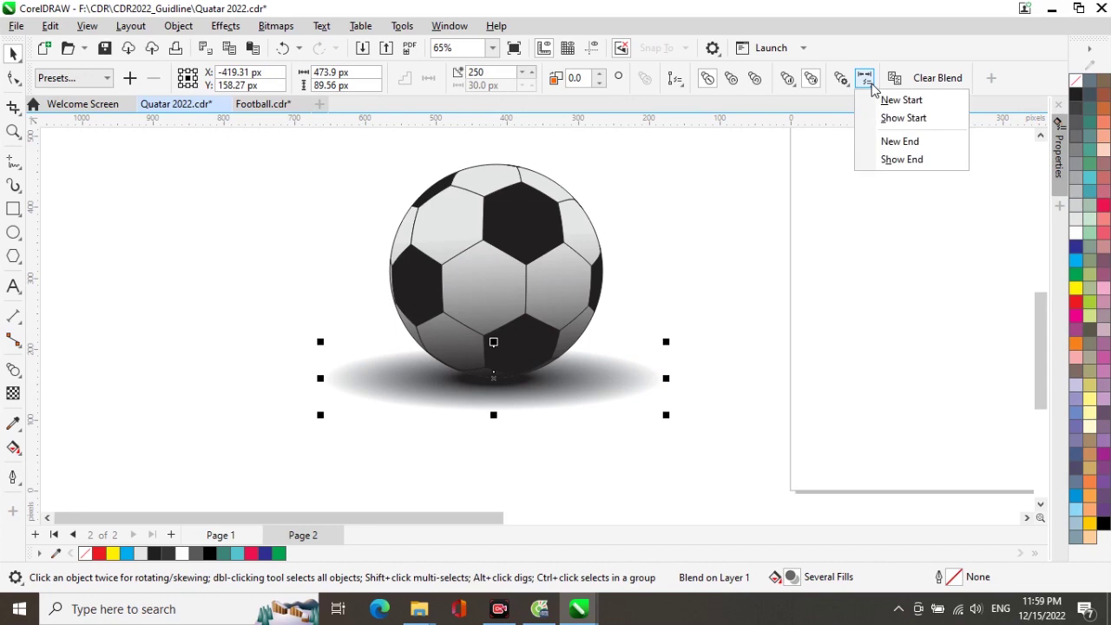
click(902, 118)
drag(319, 379, 288, 379)
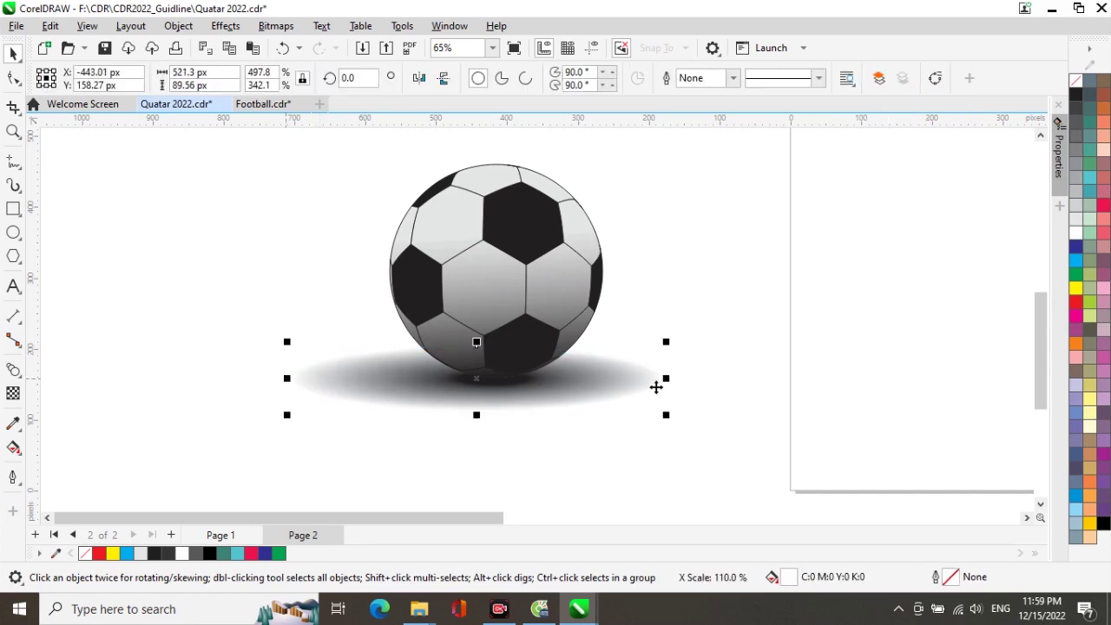
drag(667, 378, 638, 379)
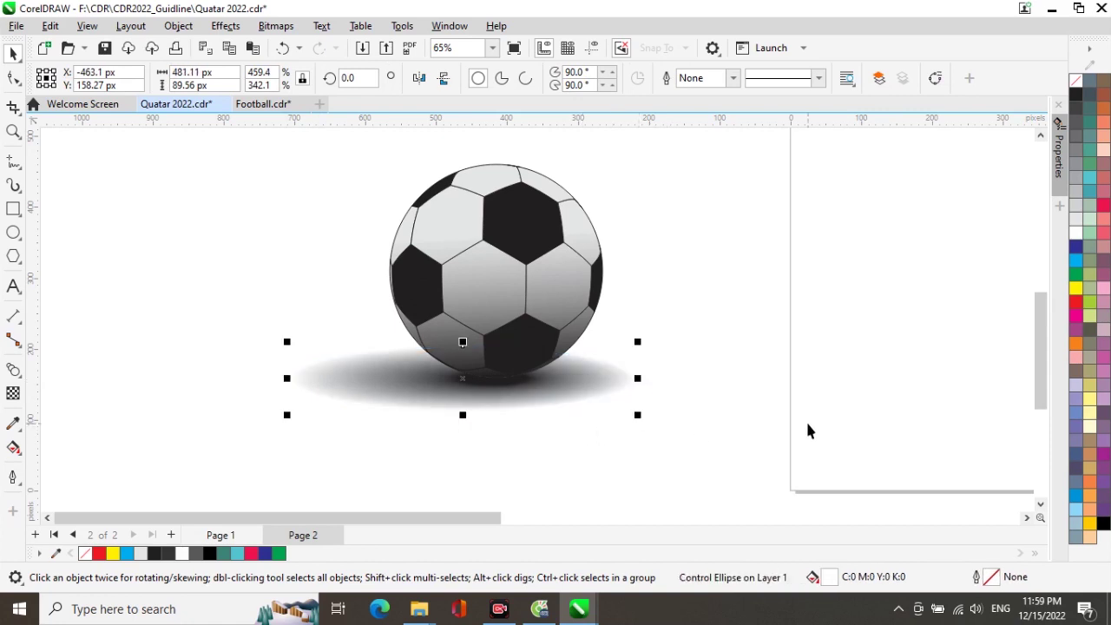
- Select the ball together with its shadow and move both onto the page, centred near X 638, Y 287 px
scroll(797, 424, down, 3)
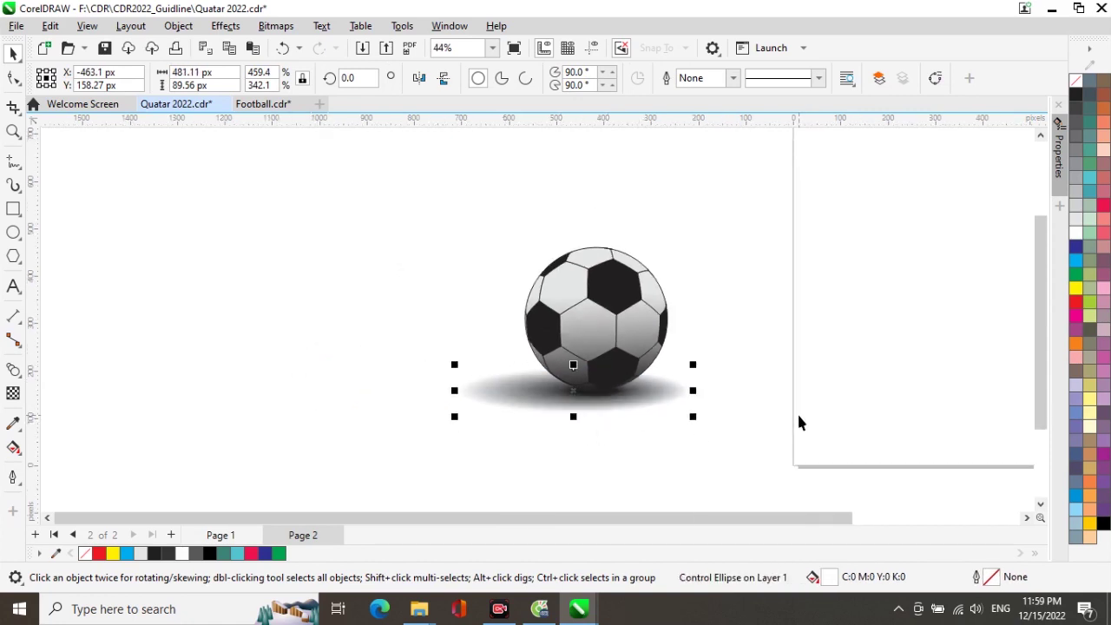
scroll(902, 411, down, 1)
drag(900, 404, 451, 311)
drag(179, 198, 383, 308)
drag(453, 360, 452, 360)
drag(298, 265, 596, 269)
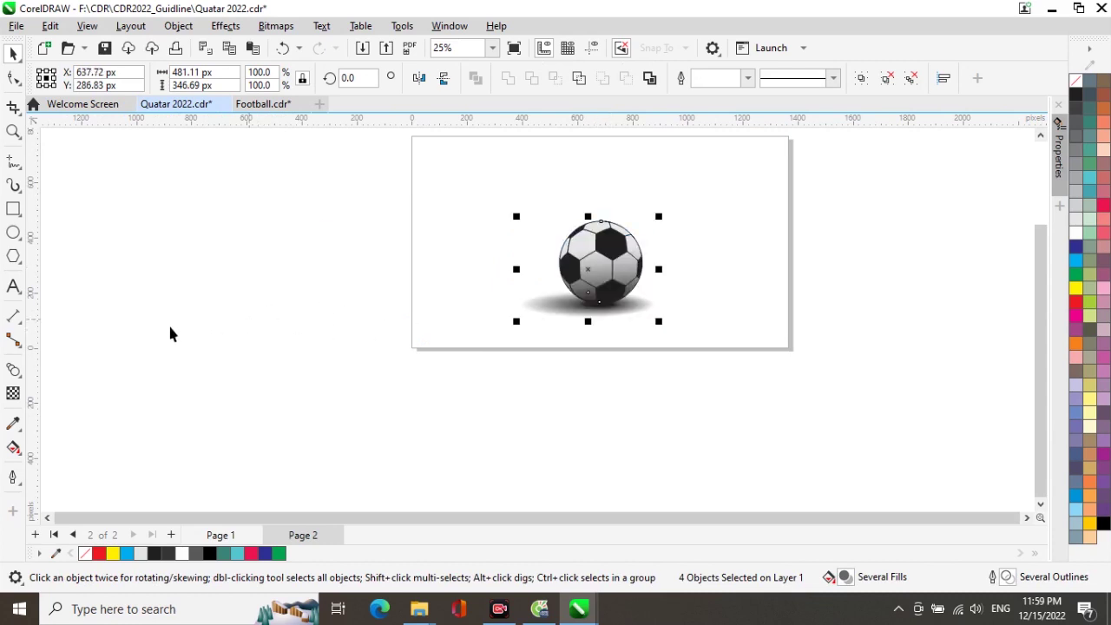
- Add a page-sized background rectangle and give it a diagonal linear fountain fill running from dark blue to cyan
double_click(13, 209)
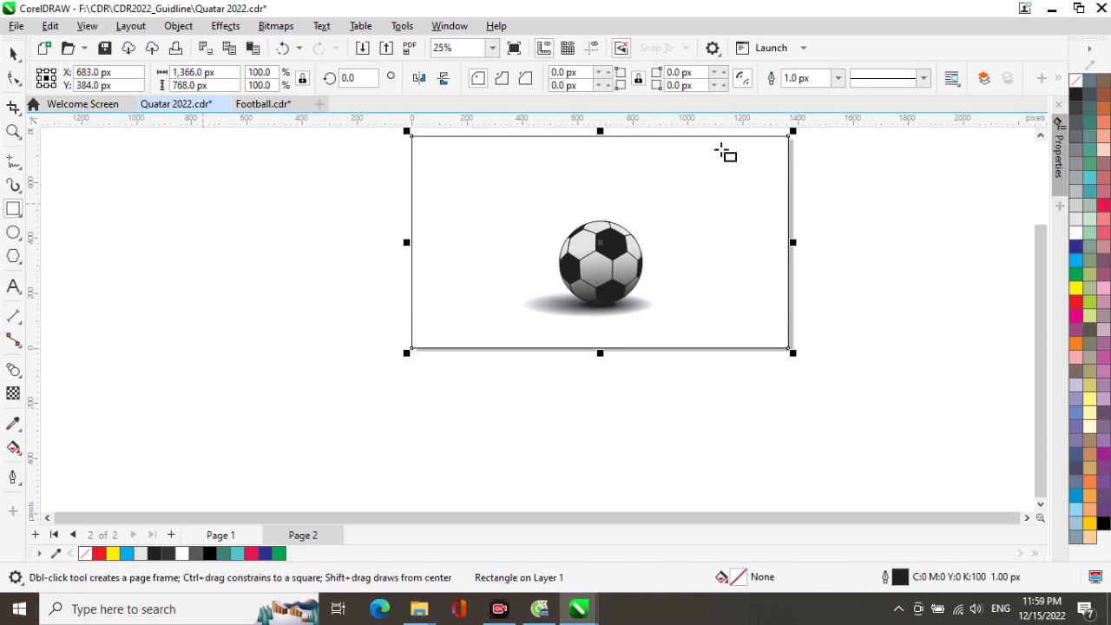
click(1078, 248)
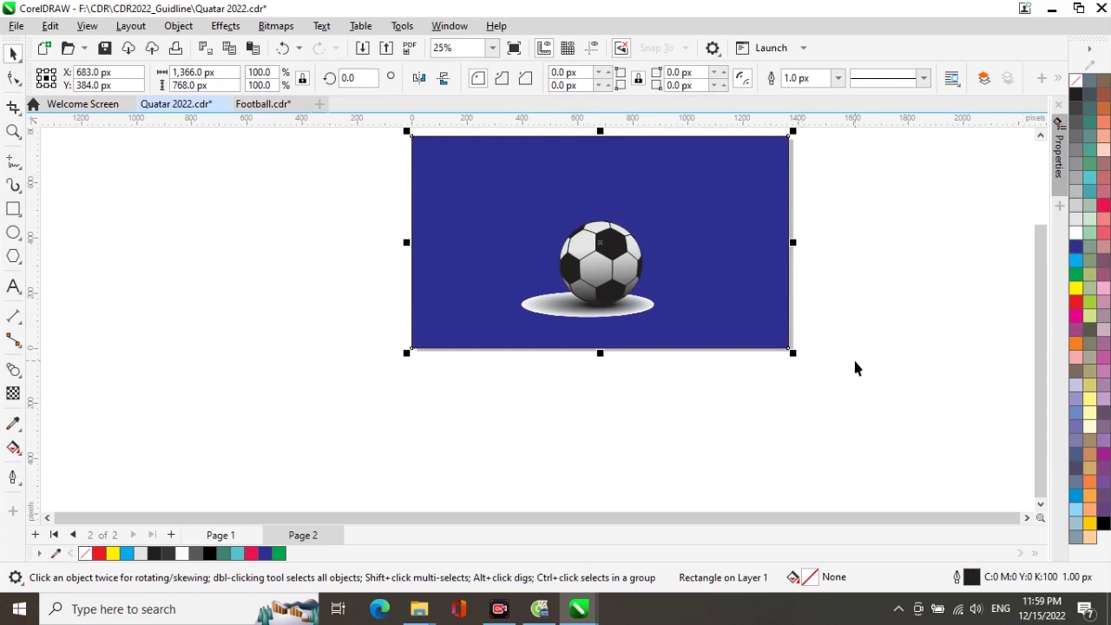
click(13, 449)
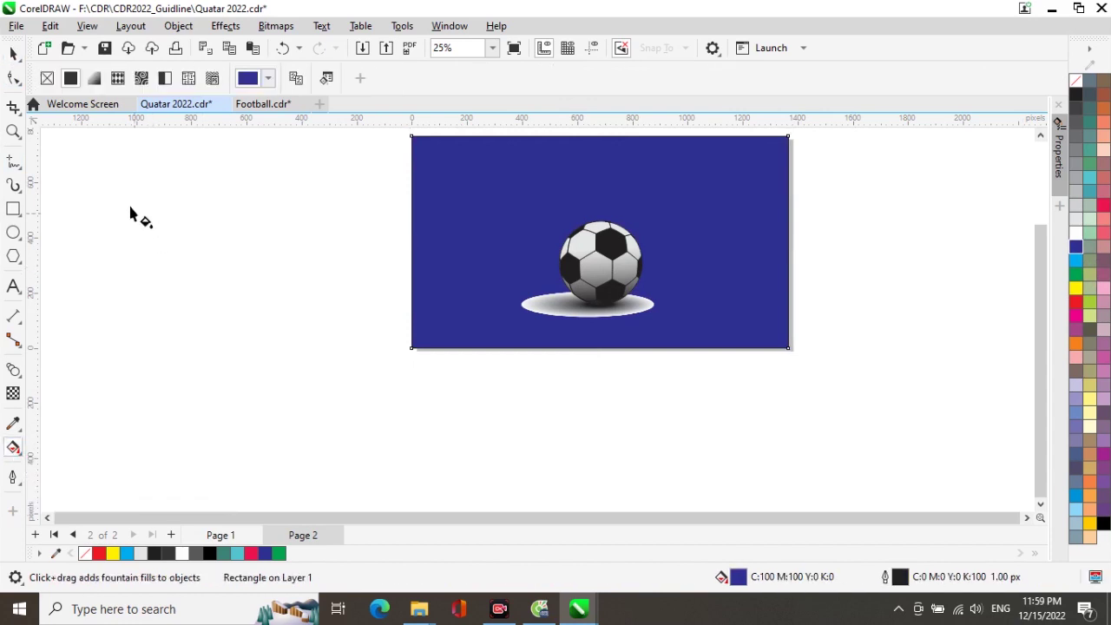
click(95, 78)
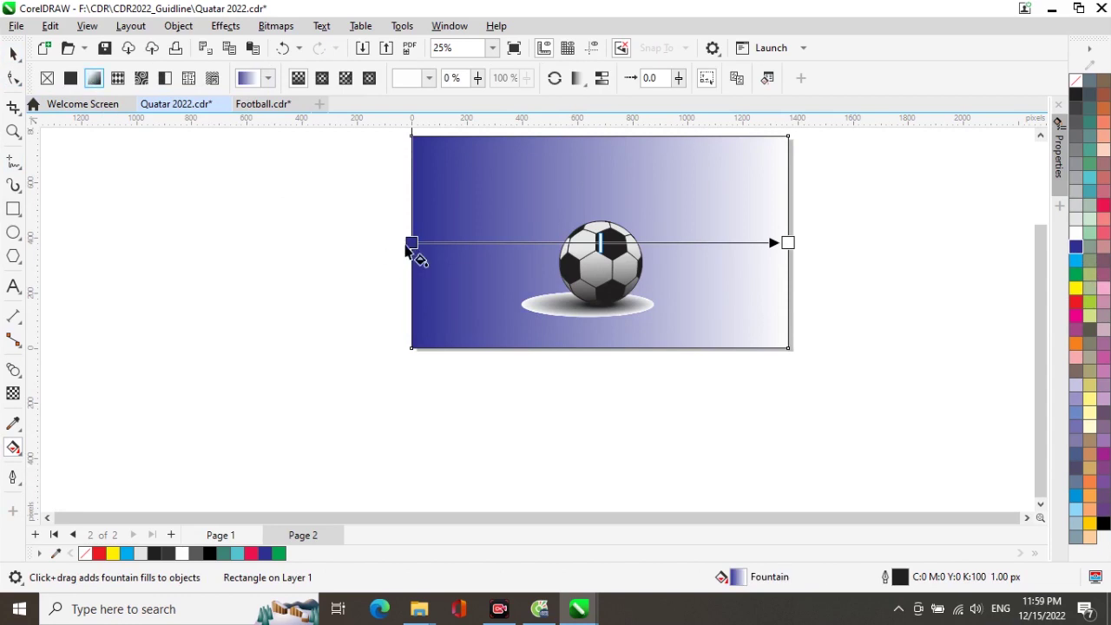
drag(412, 242, 528, 347)
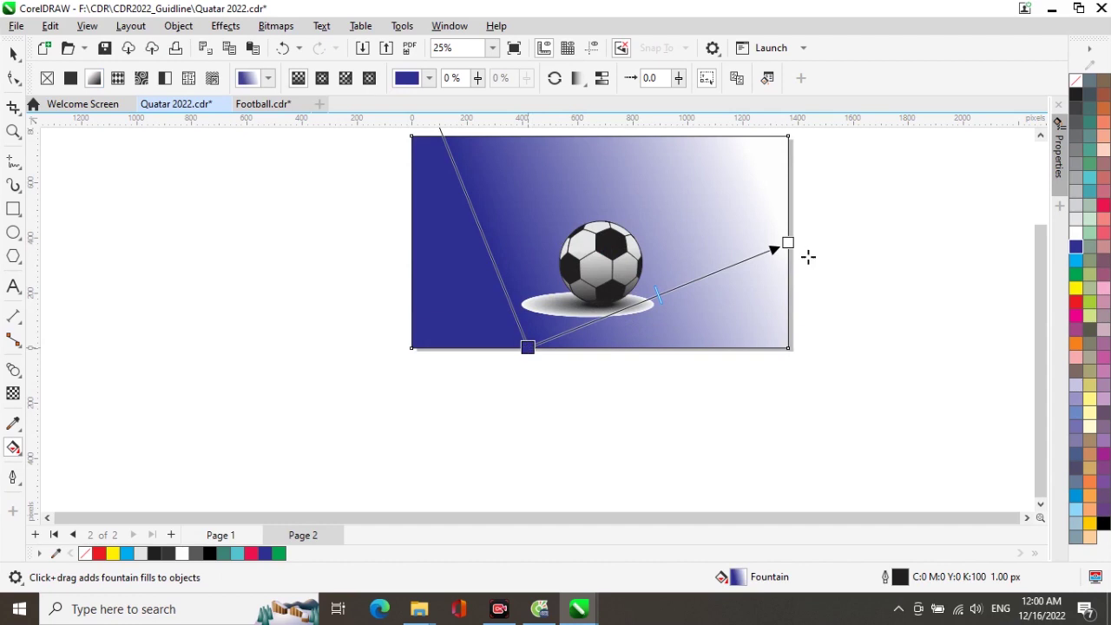
drag(786, 243, 690, 151)
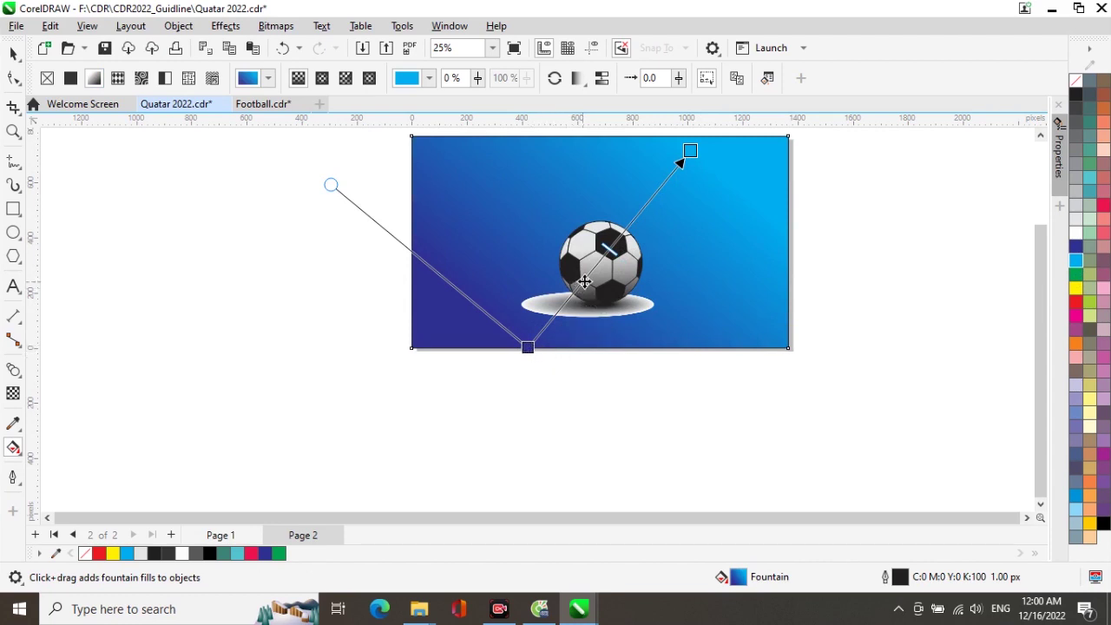
- Add a dark blue node at 49% of the background gradient and lengthen the gradient at both ends
double_click(587, 278)
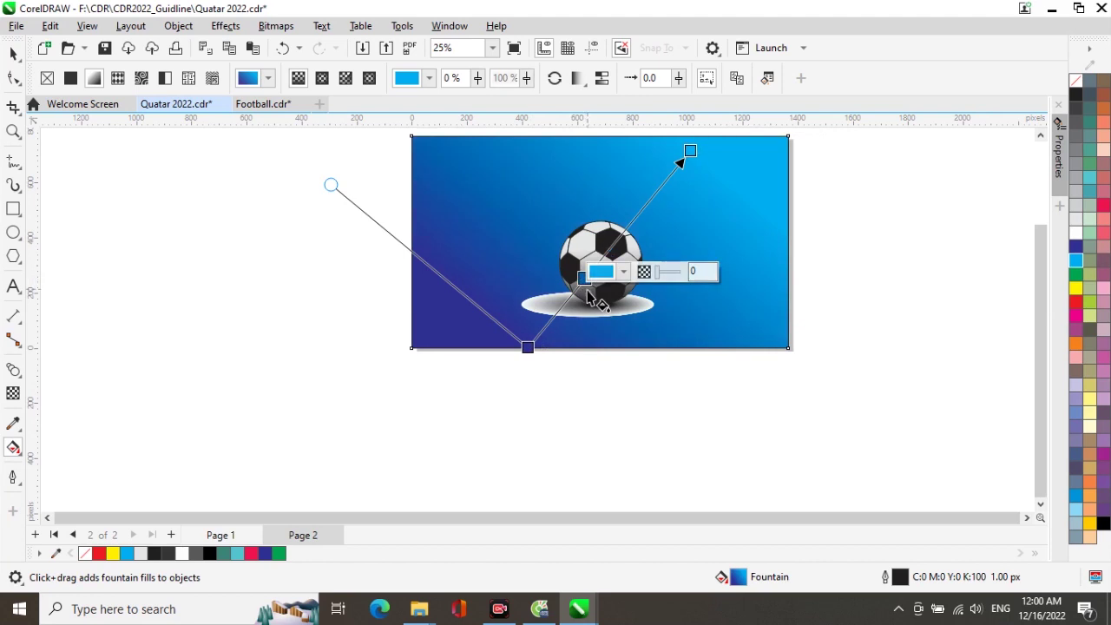
click(1076, 247)
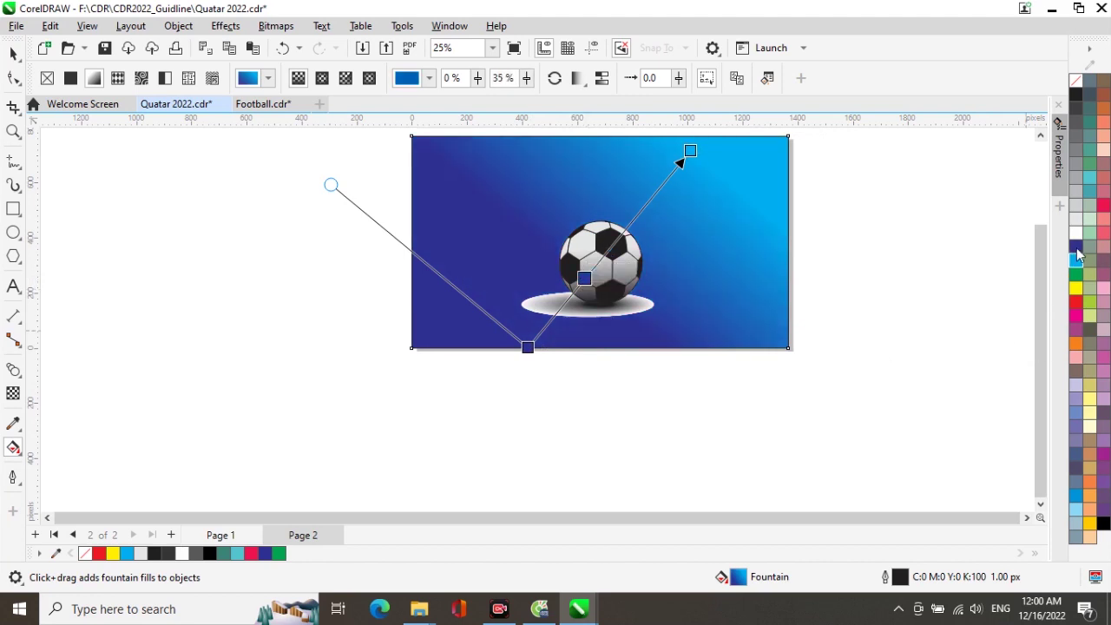
drag(587, 279, 629, 225)
drag(528, 347, 503, 348)
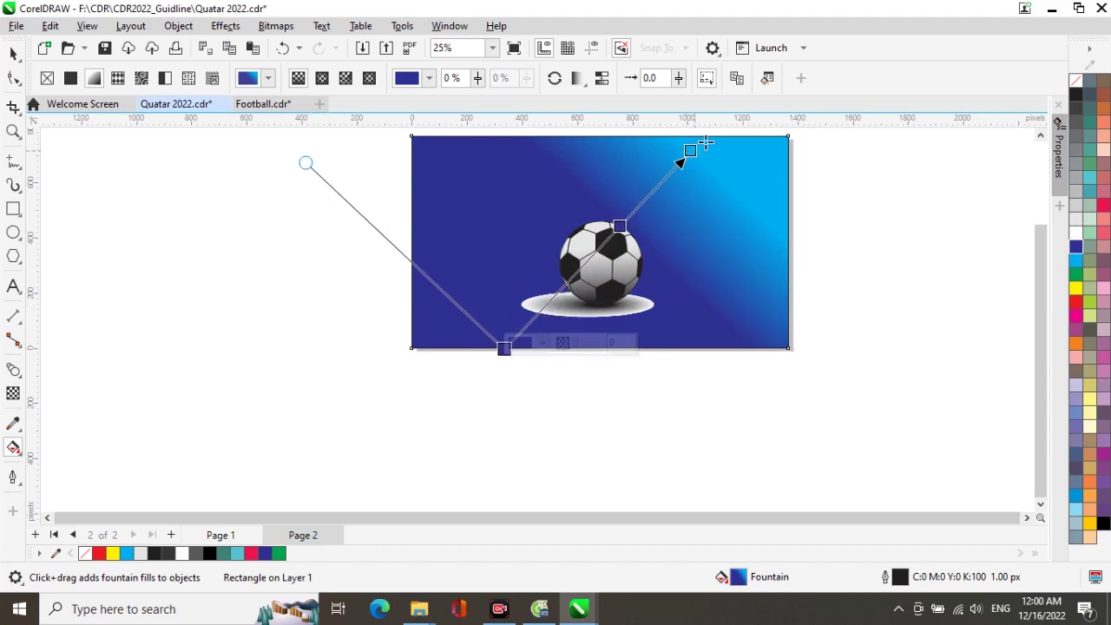
drag(692, 149, 709, 139)
drag(632, 220, 604, 245)
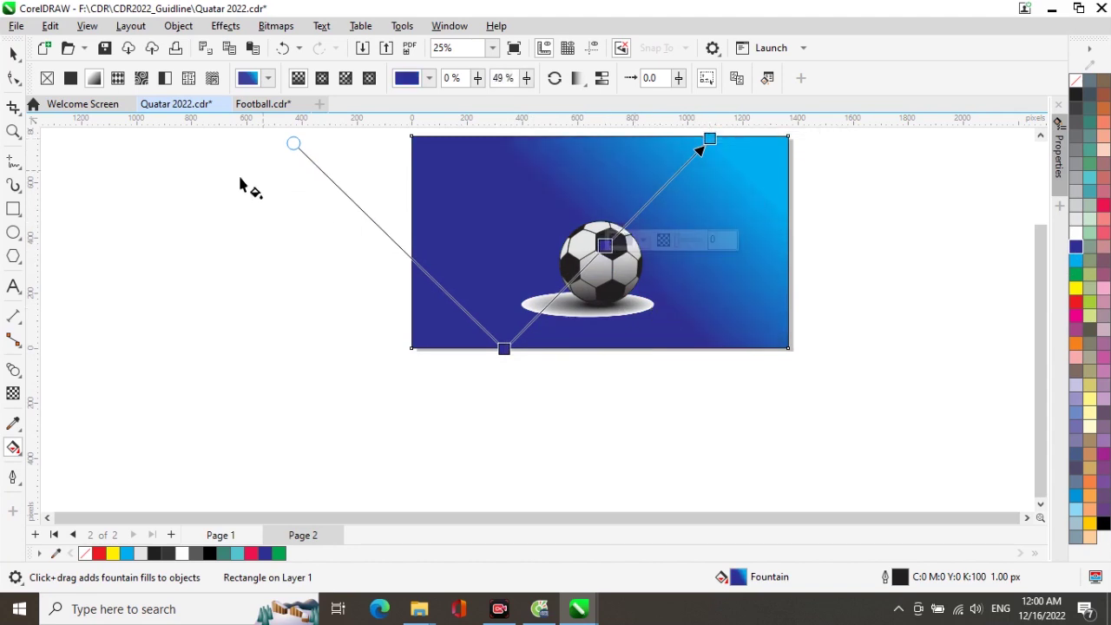
click(13, 54)
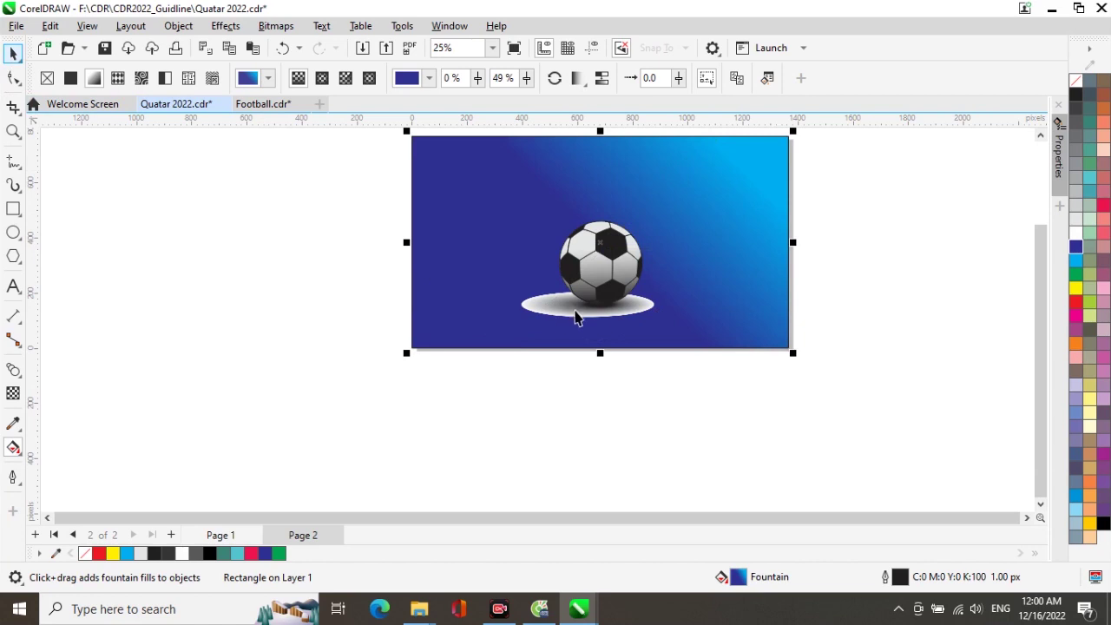
- Show the shadow blend's start ellipse and fill it with the background's dark blue, C:100 M:100 Y:0 K:0
key(z)
drag(511, 260, 704, 336)
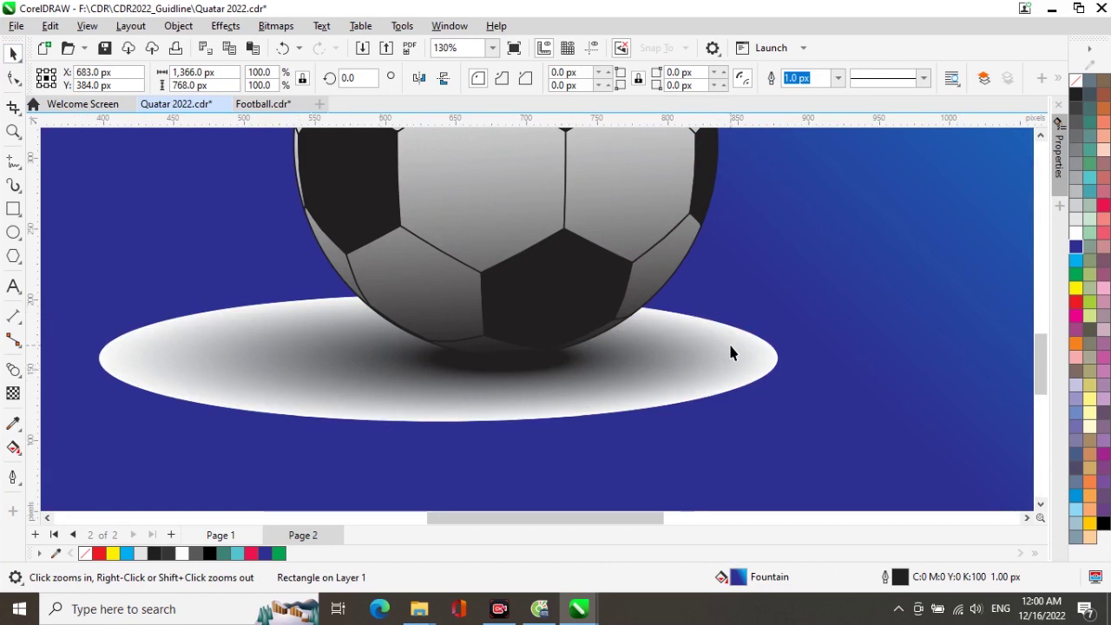
click(269, 372)
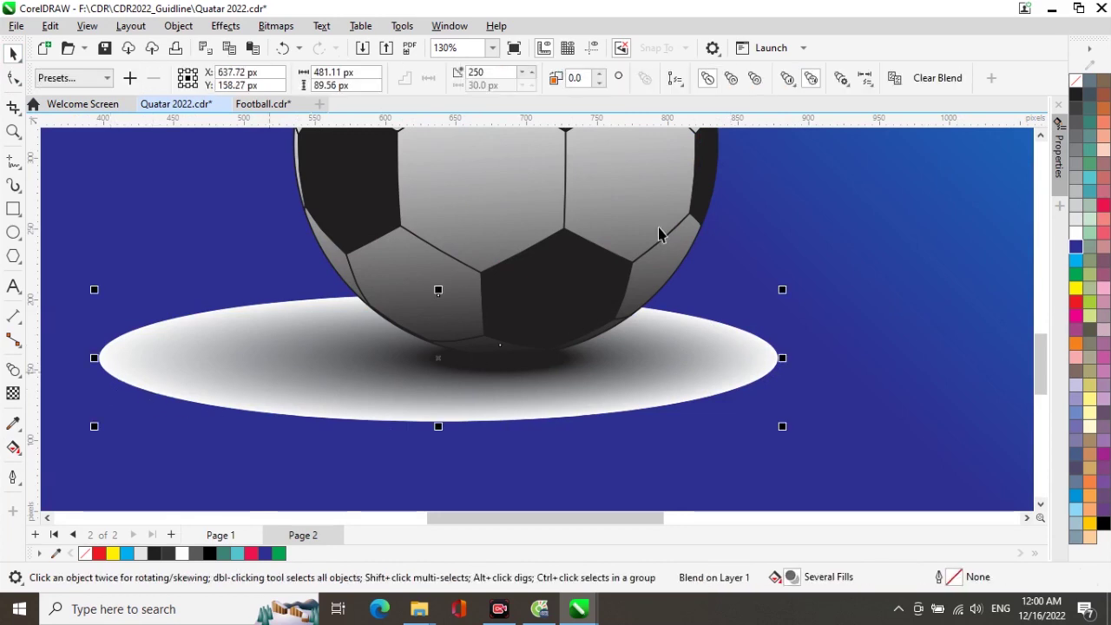
click(864, 79)
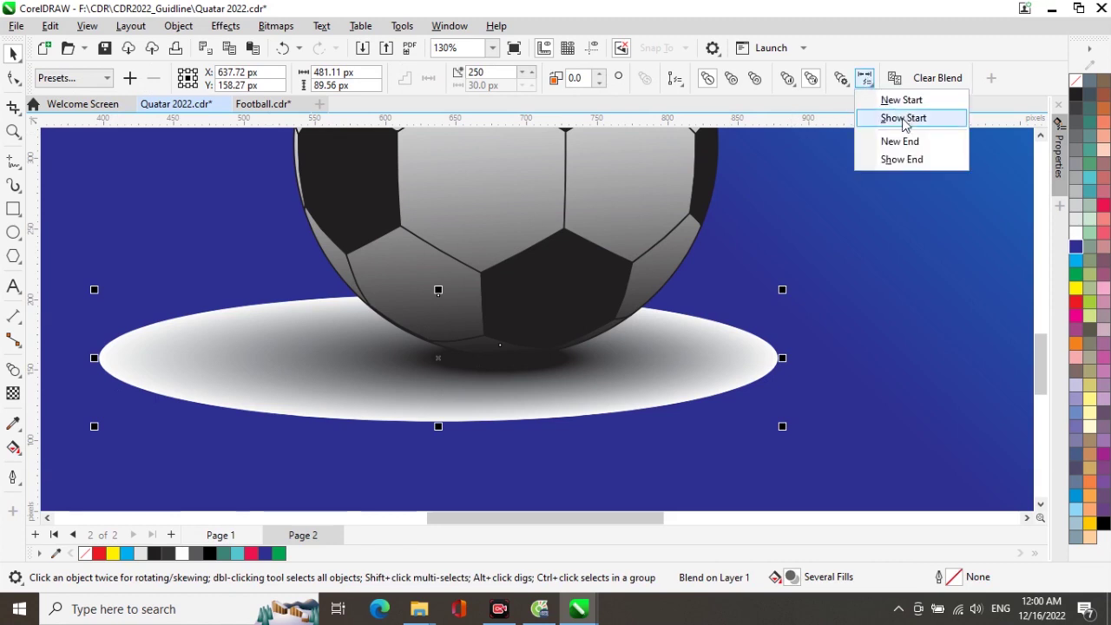
click(903, 119)
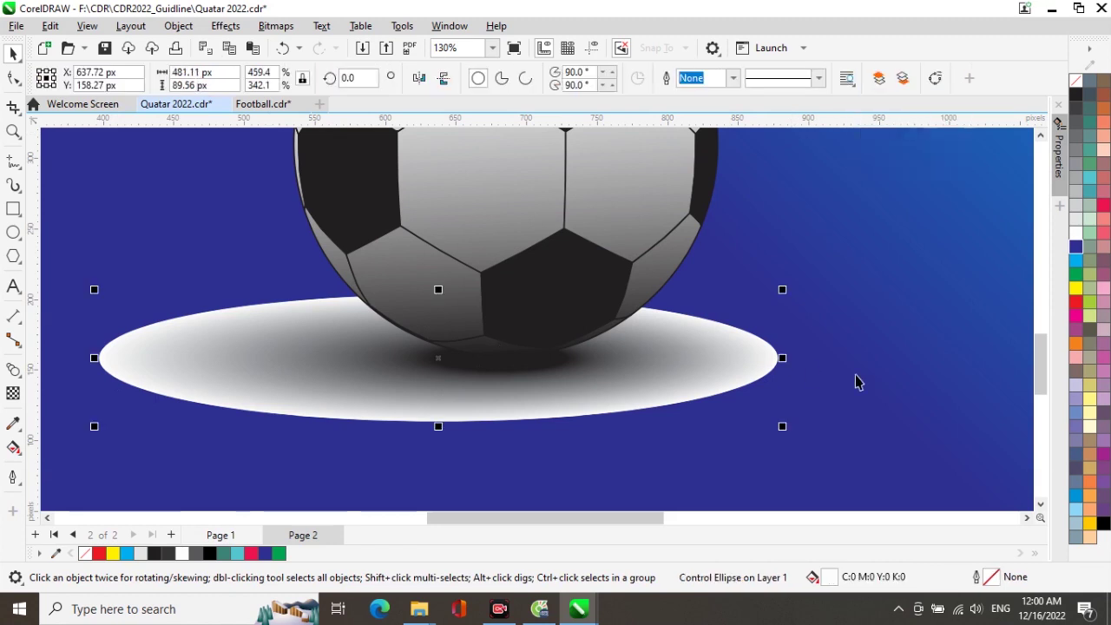
click(1077, 249)
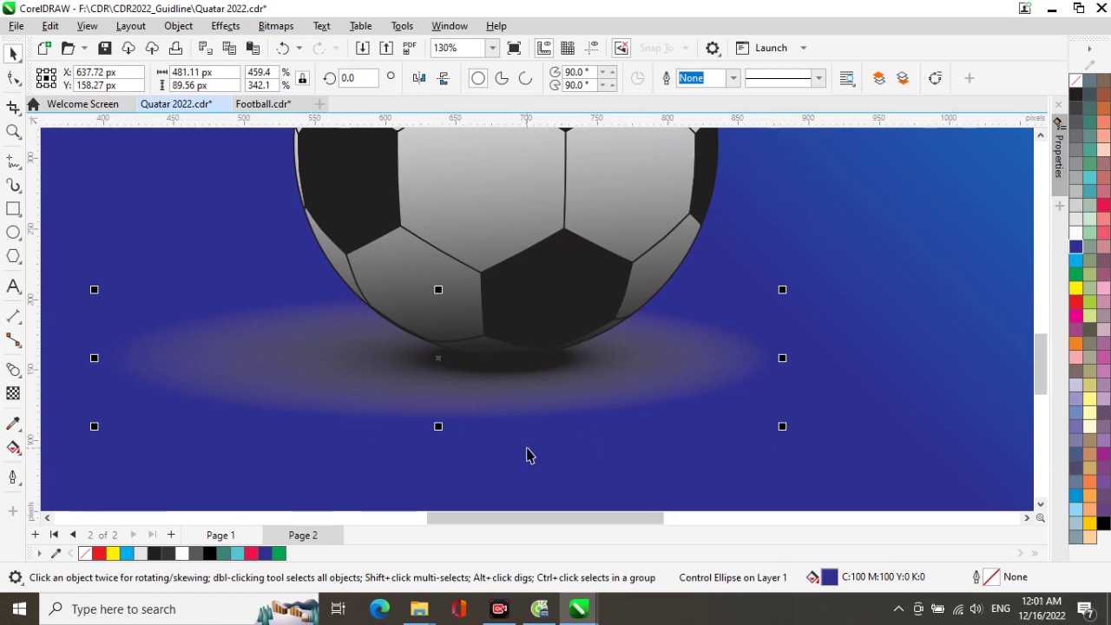
scroll(528, 454, down, 2)
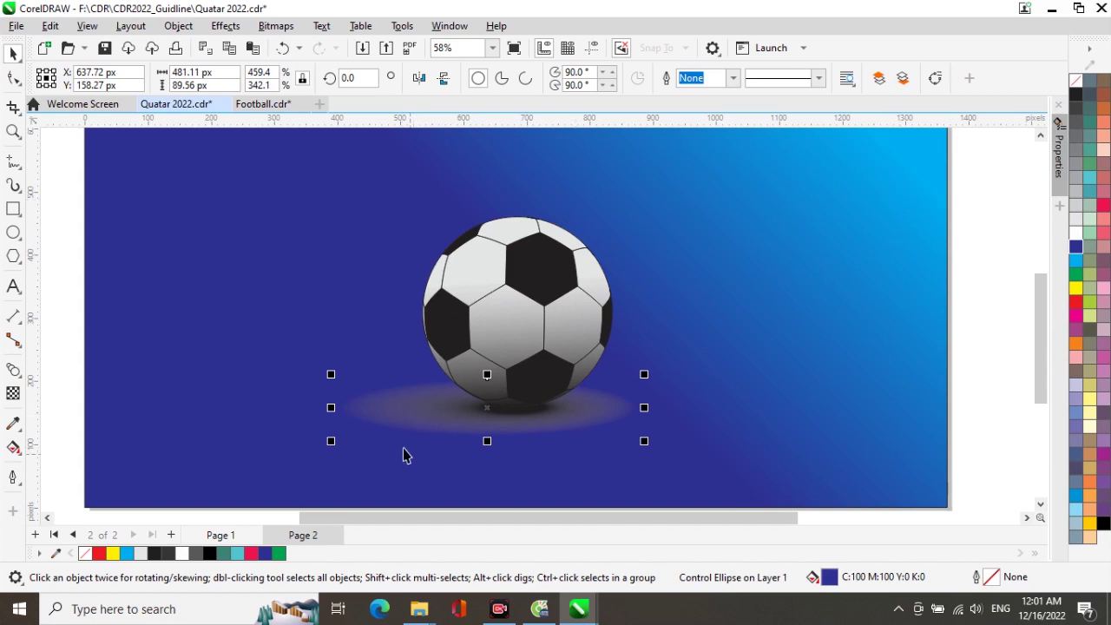
click(443, 422)
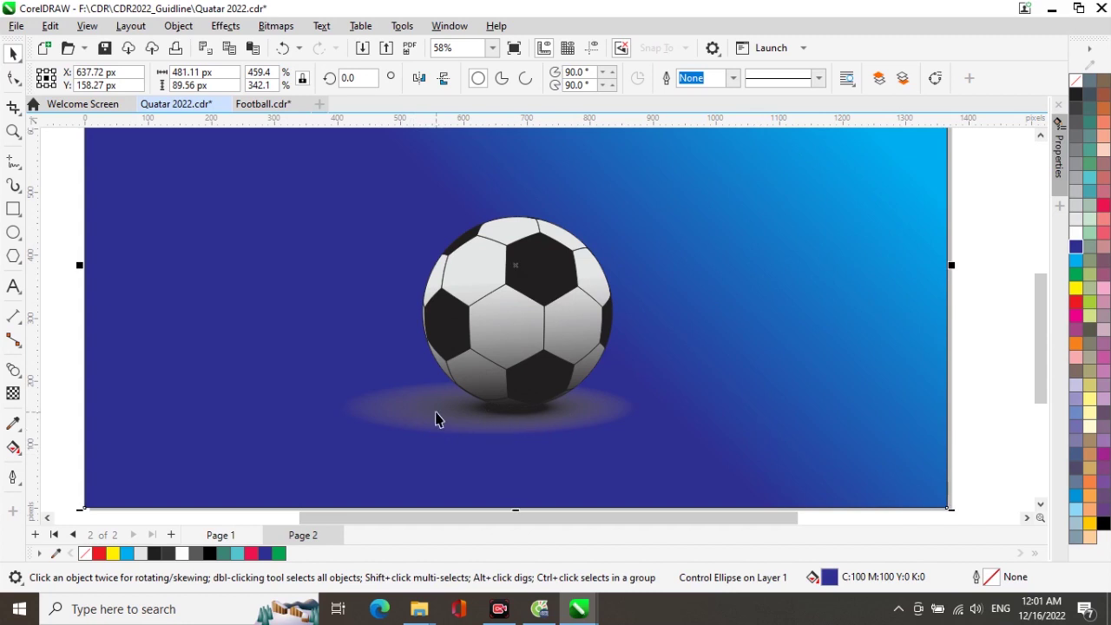
- Split the shadow blend at an intermediate ellipse and fill that ellipse with cyan, C:100 M:0 Y:0 K:0
click(436, 419)
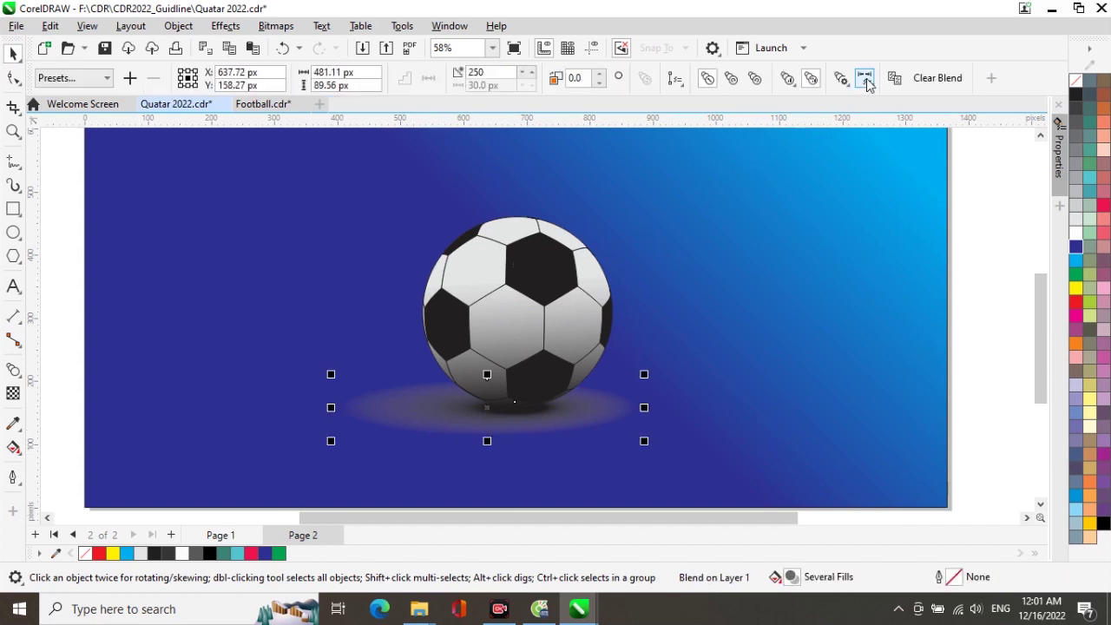
click(840, 79)
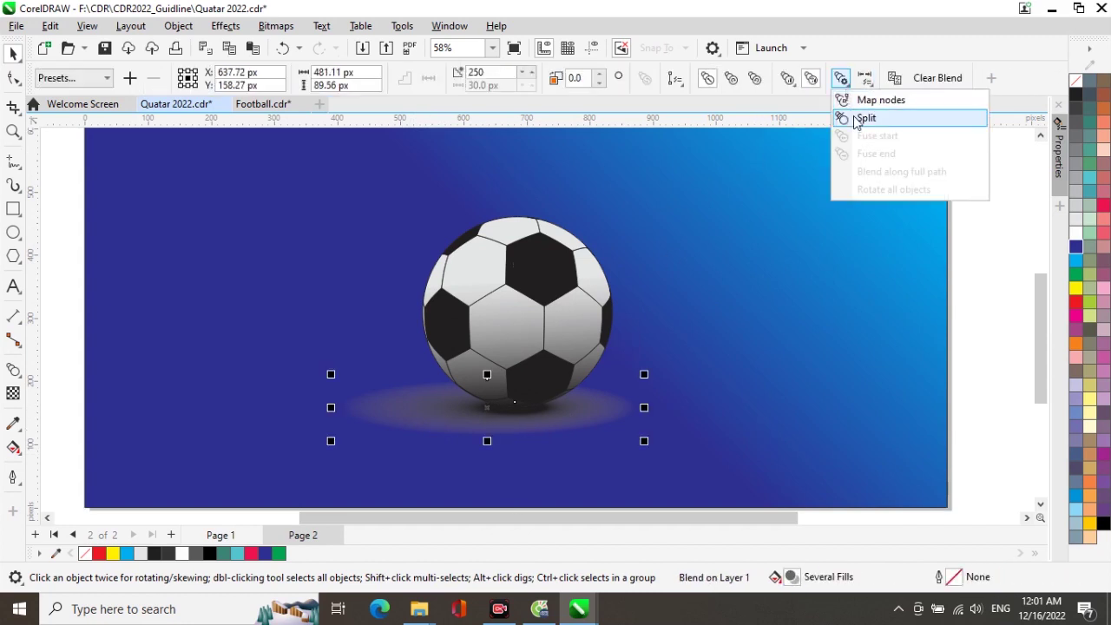
click(859, 126)
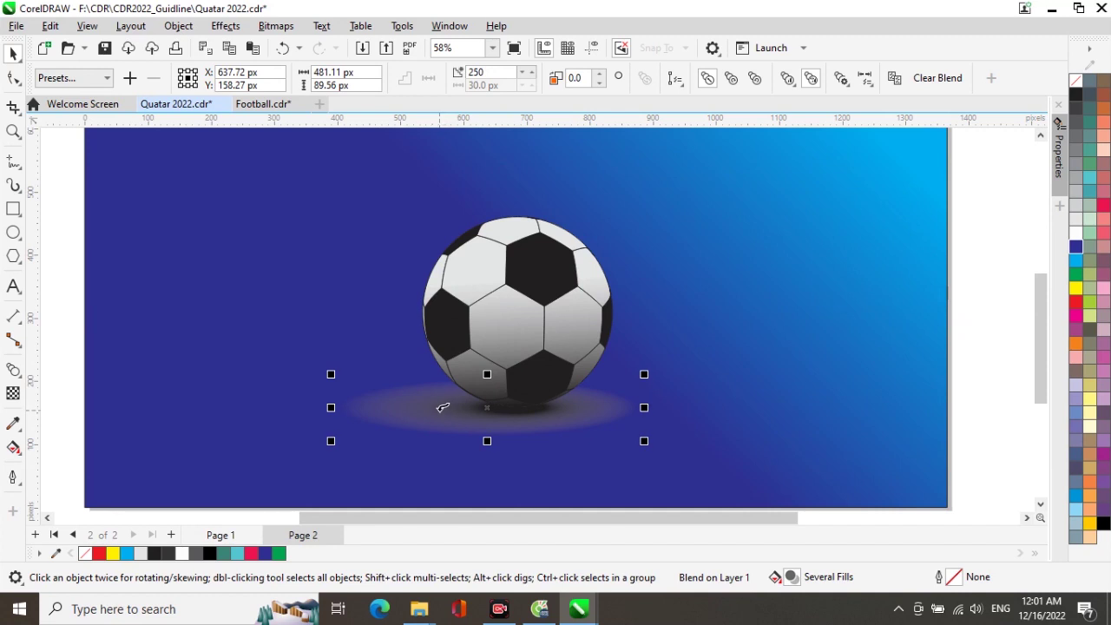
click(440, 416)
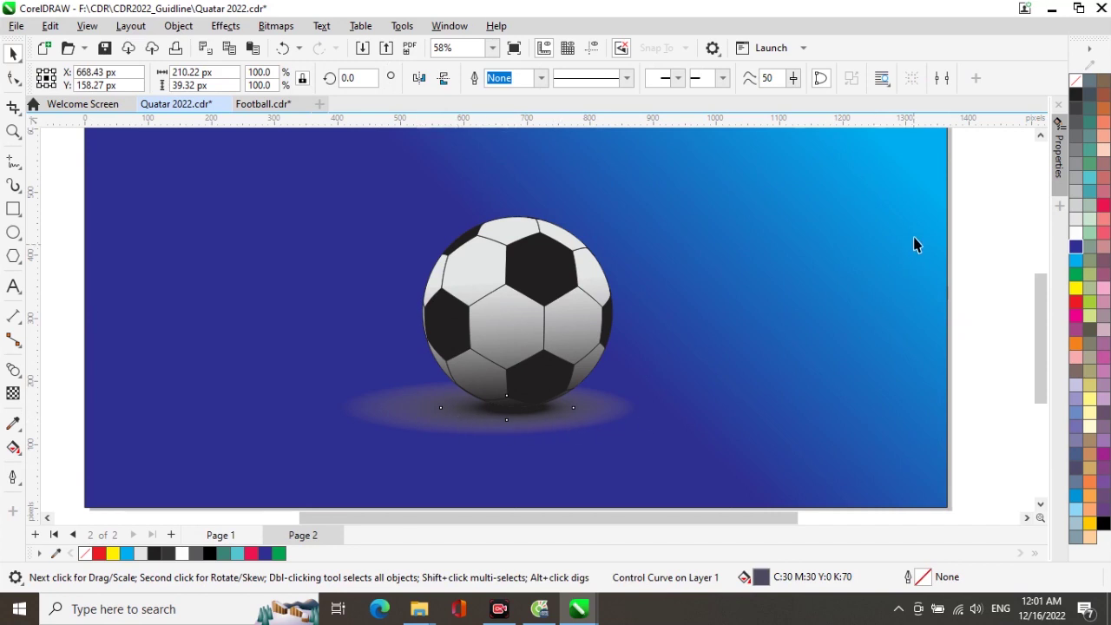
click(1077, 261)
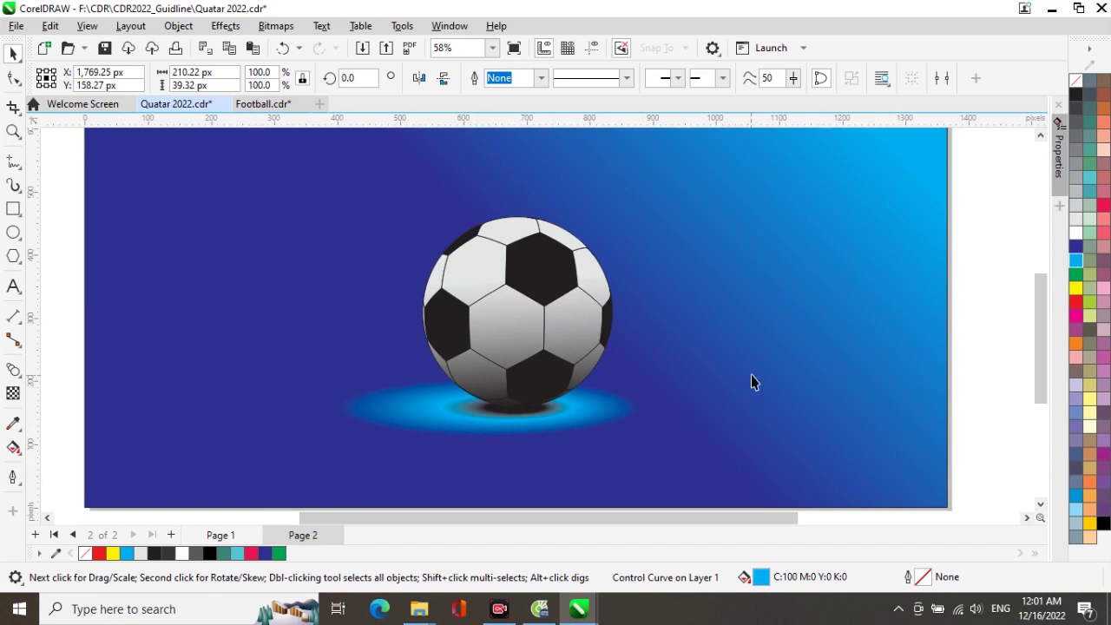
- Add the artistic text QUATAR on the dark blue area above and beside the ball
scroll(752, 376, down, 1)
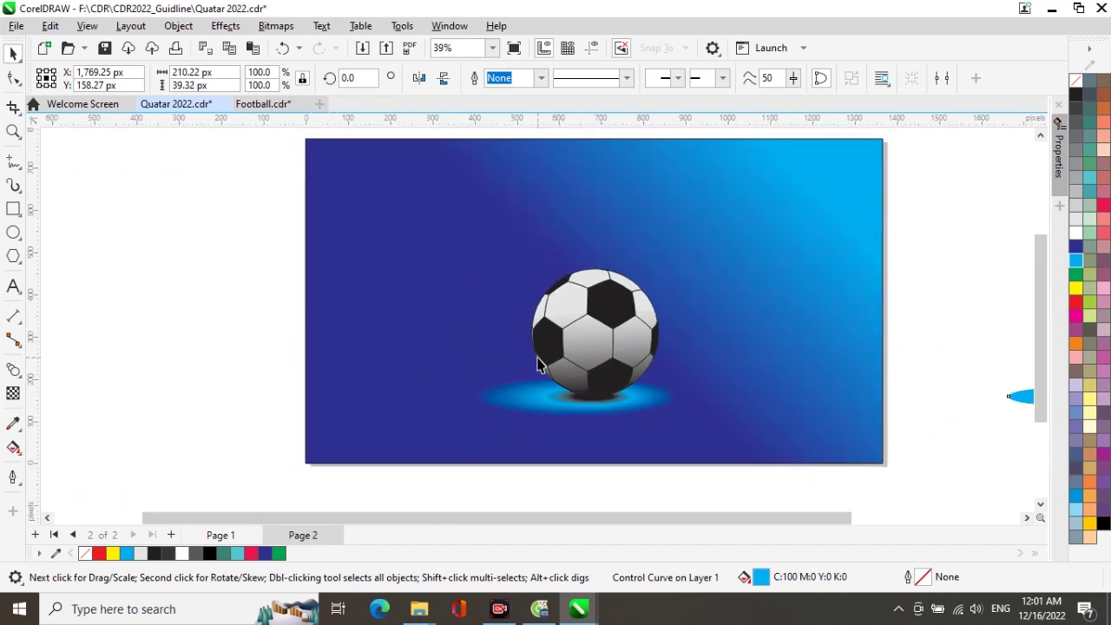
click(13, 288)
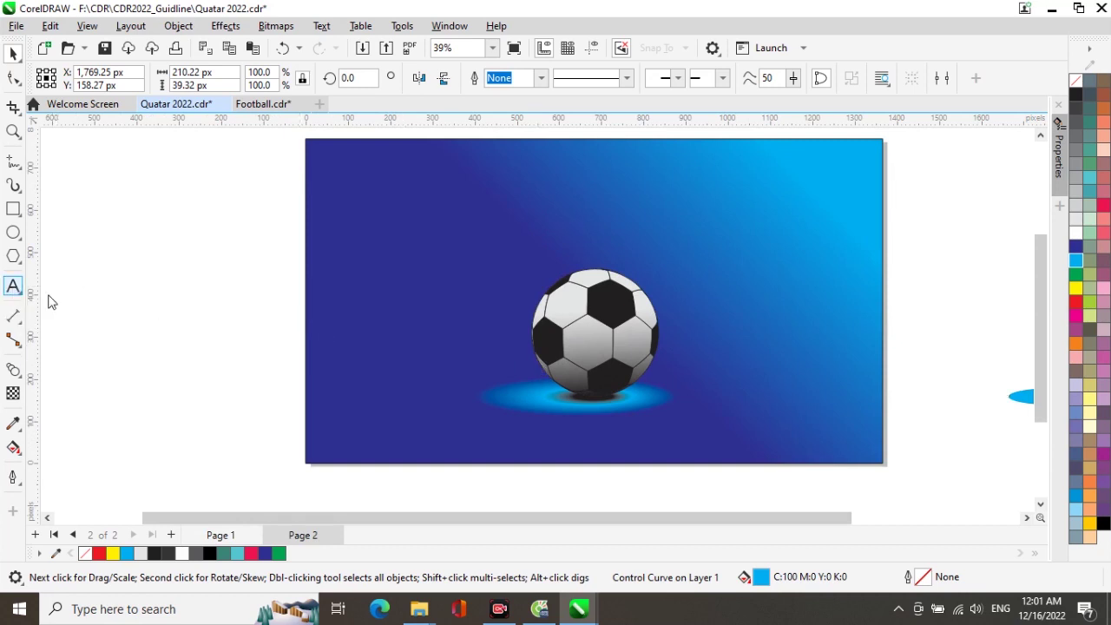
click(444, 233)
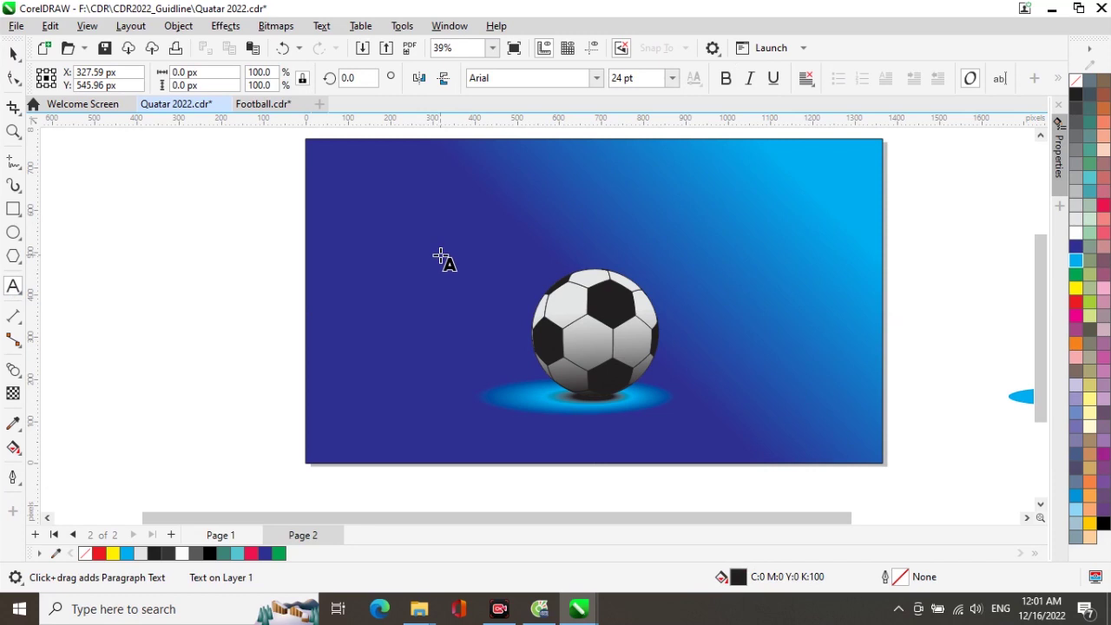
text(Qa)
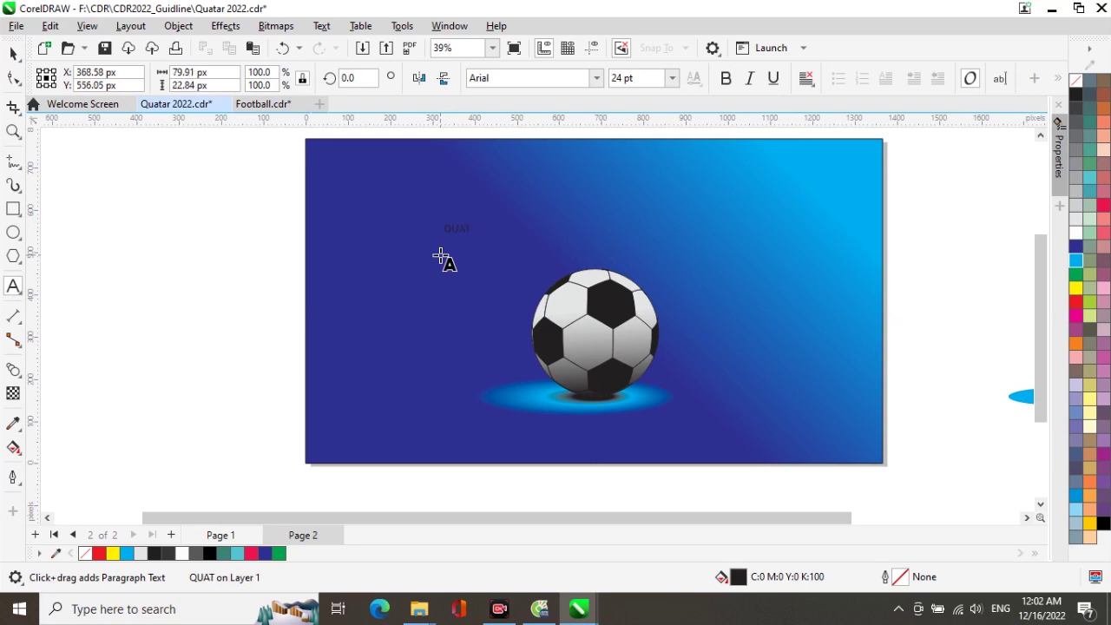
text(ATAR)
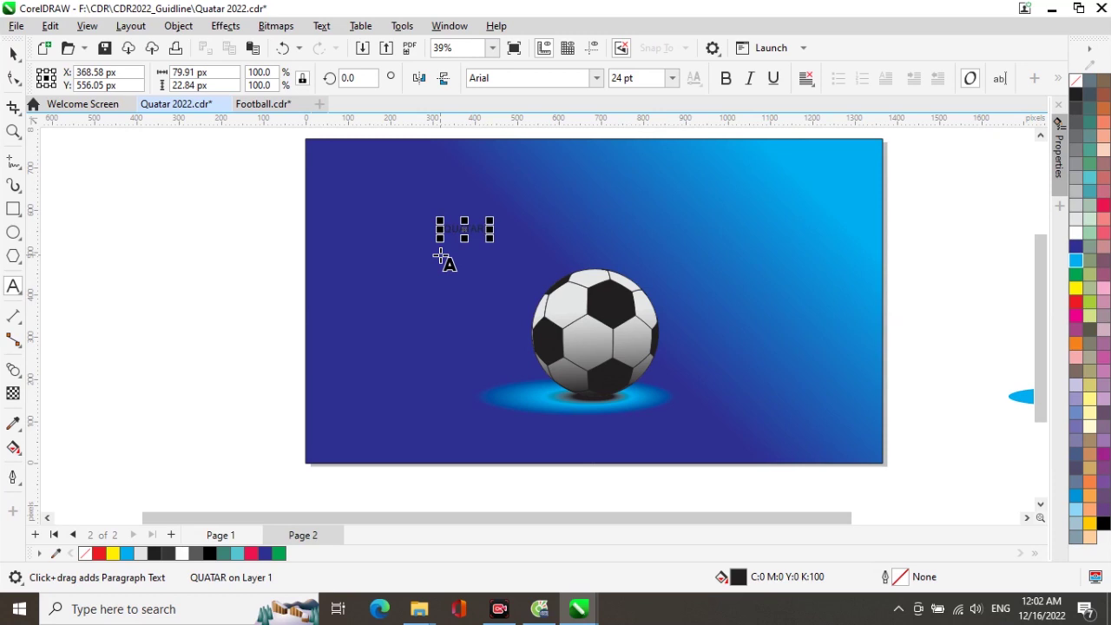
click(13, 54)
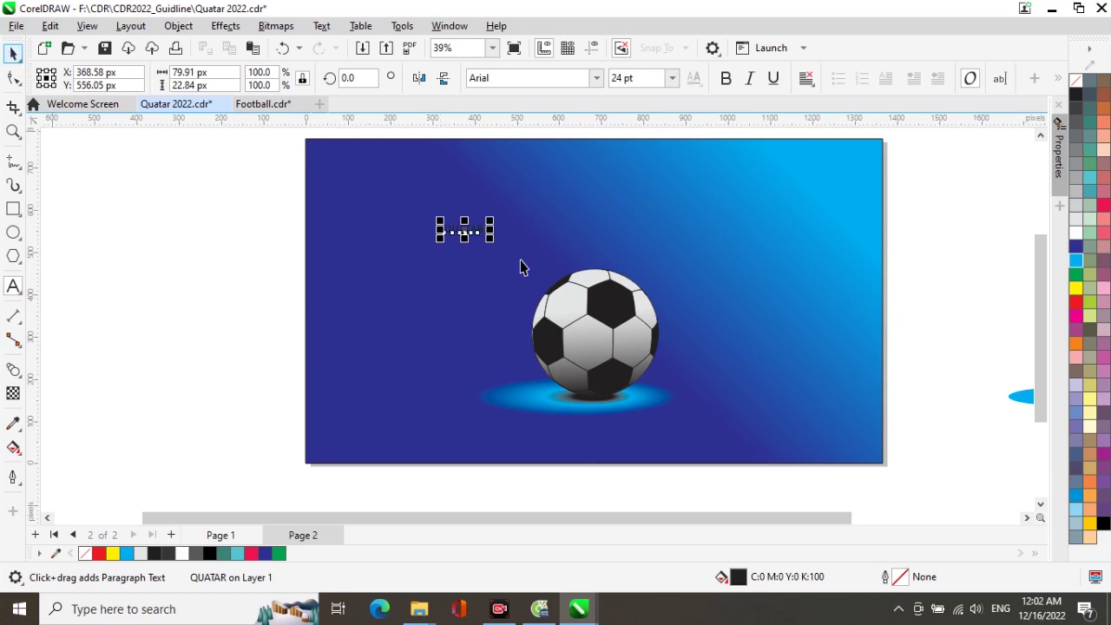
- Set the QUATAR text in the Astronomus font and fill it with crimson, C:0 M:100 Y:60 K:0
click(596, 80)
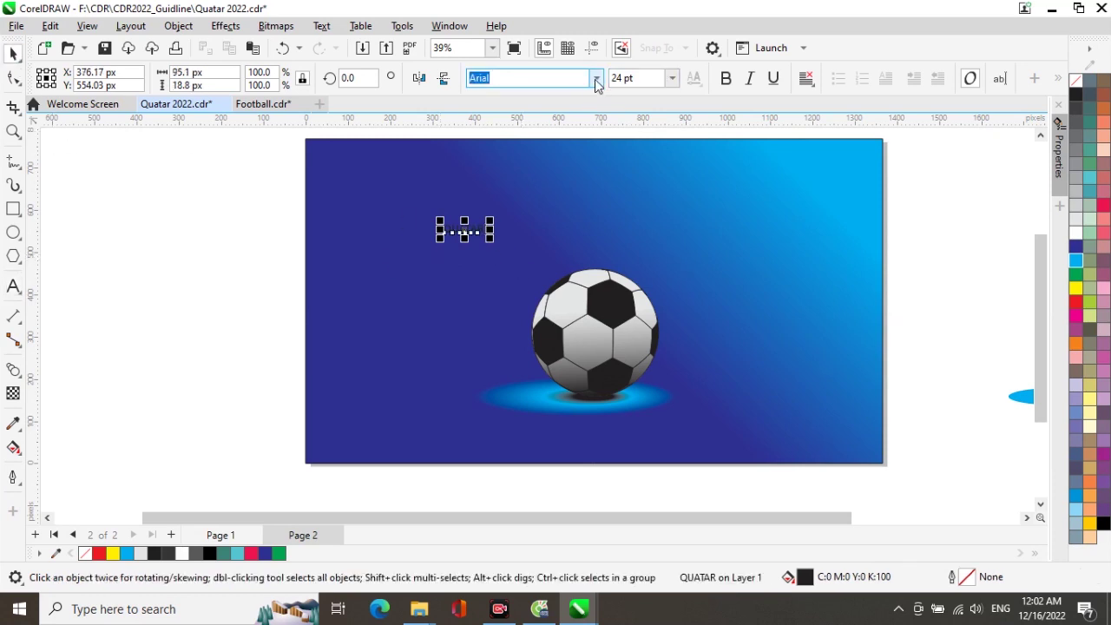
click(597, 80)
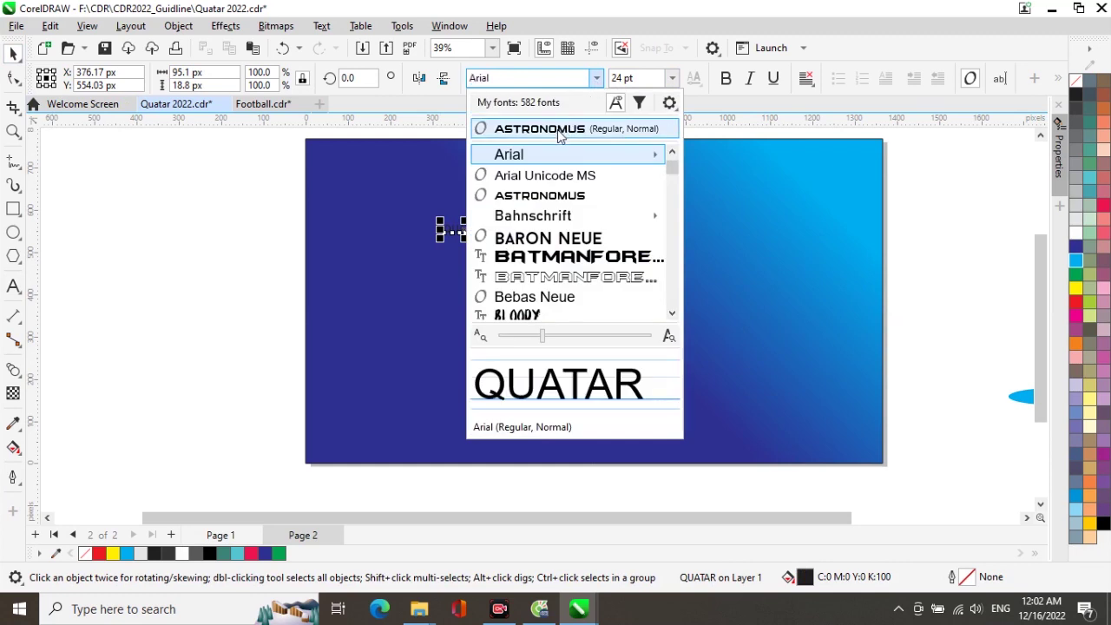
click(559, 132)
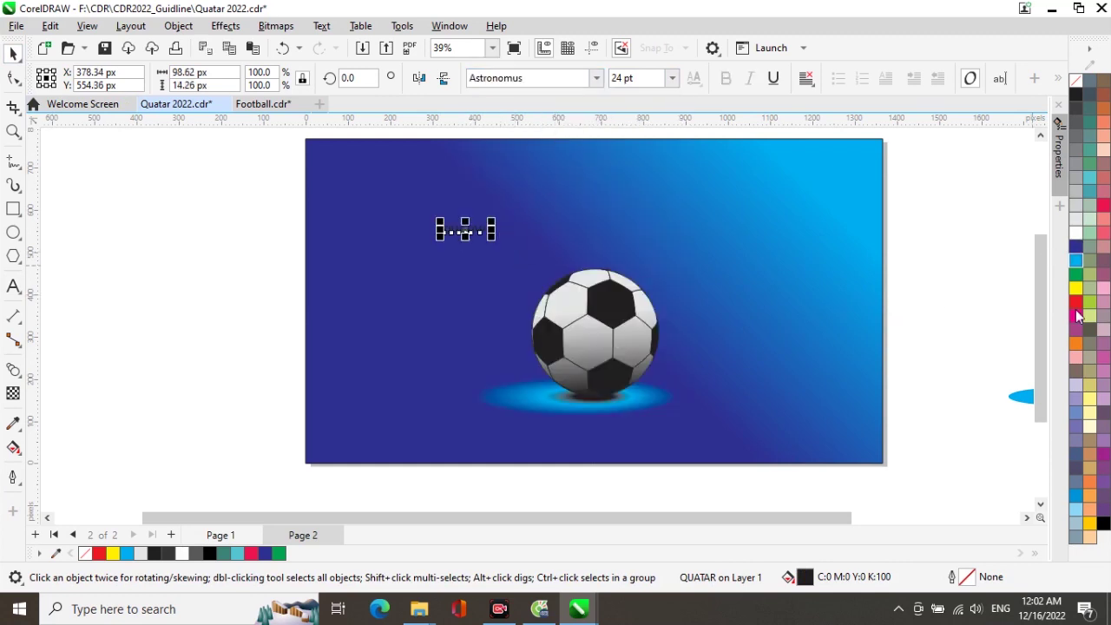
click(1104, 208)
- Enlarge QUATAR to about 361 px wide and place it above the ball with a duplicate directly below it
drag(492, 223, 605, 188)
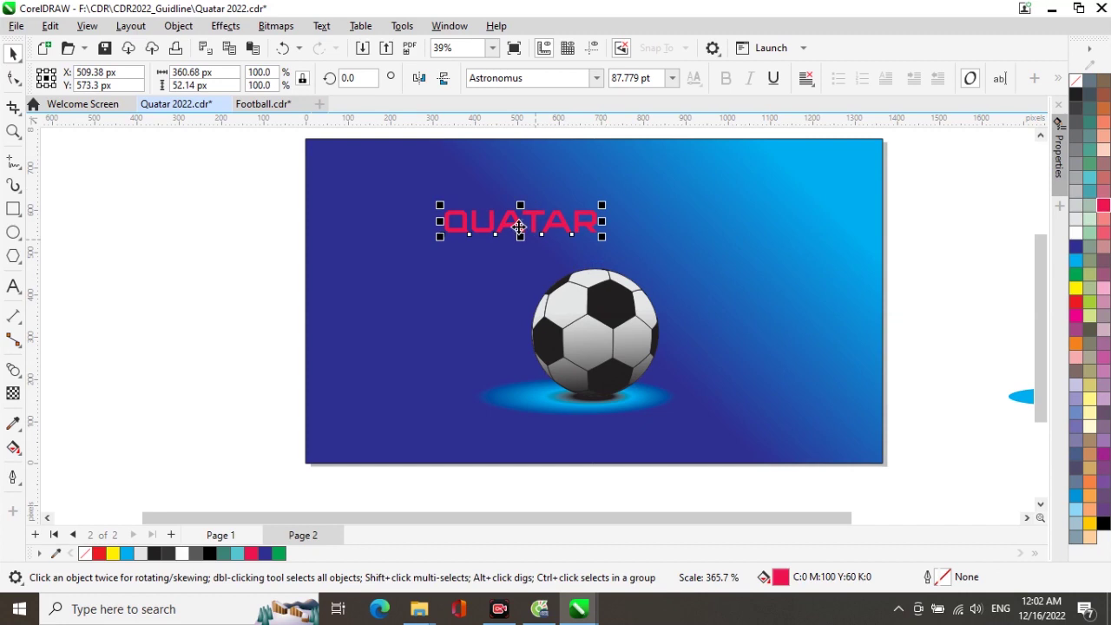
drag(520, 228, 595, 235)
right_click(594, 236)
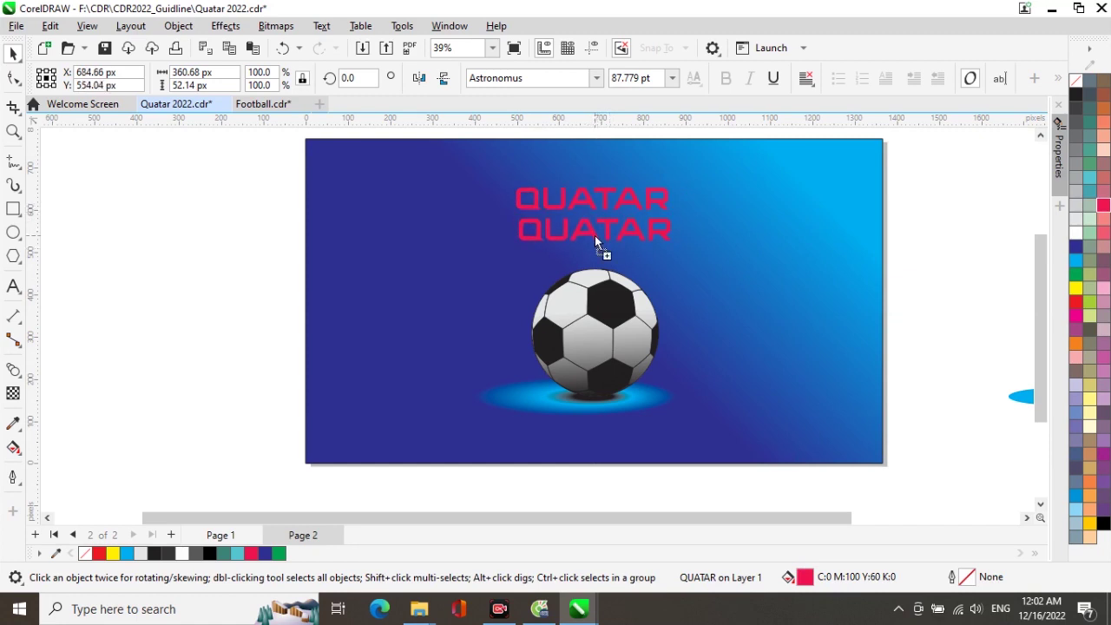
- Change the lower copy's text to 2O22 and fill it with white, C:0 M:0 Y:0 K:0
click(13, 286)
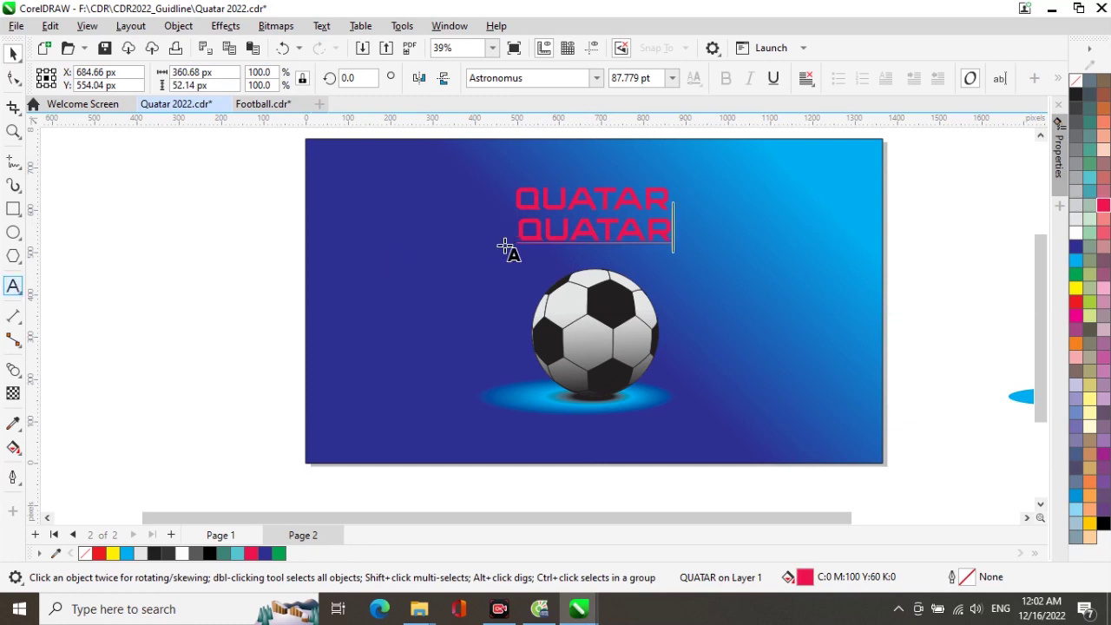
drag(519, 230, 672, 229)
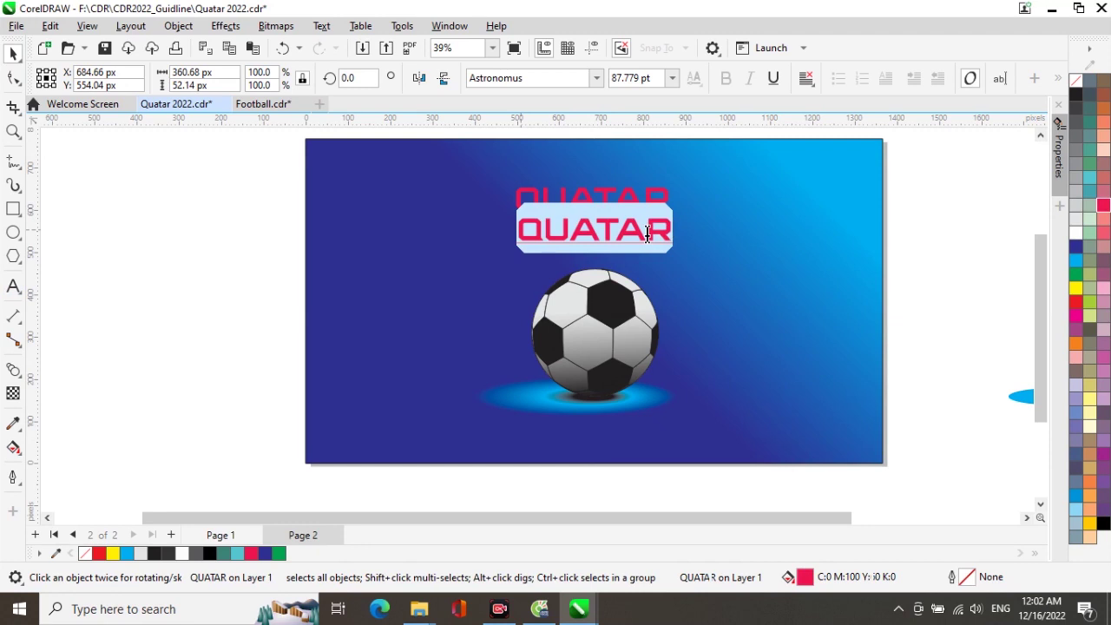
text(2)
key(Escape)
key(Escape)
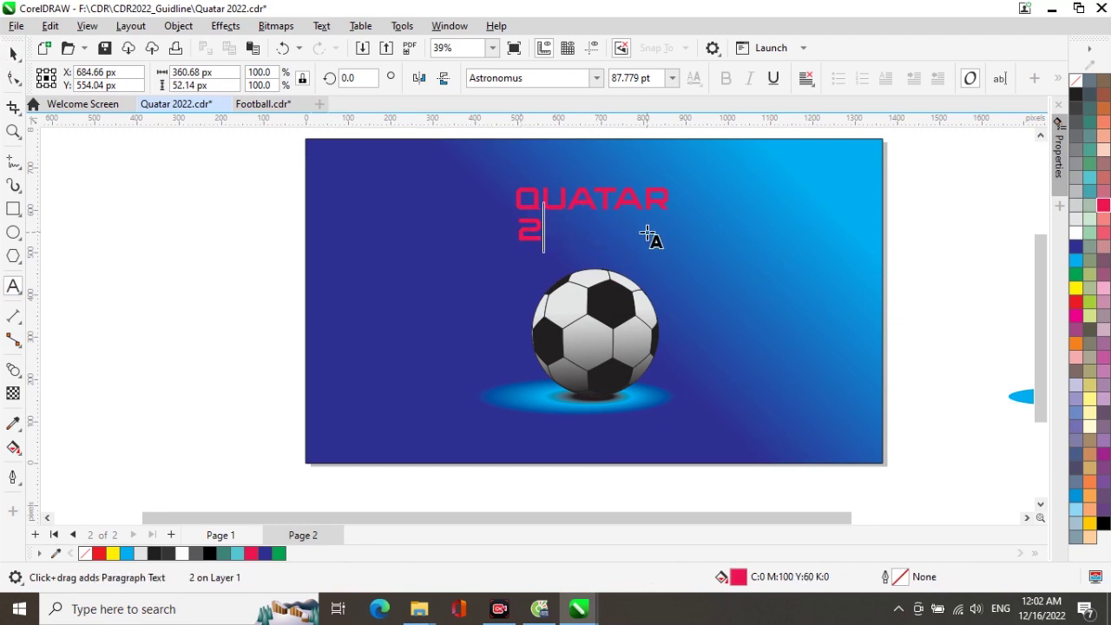
text(O)
key(Escape)
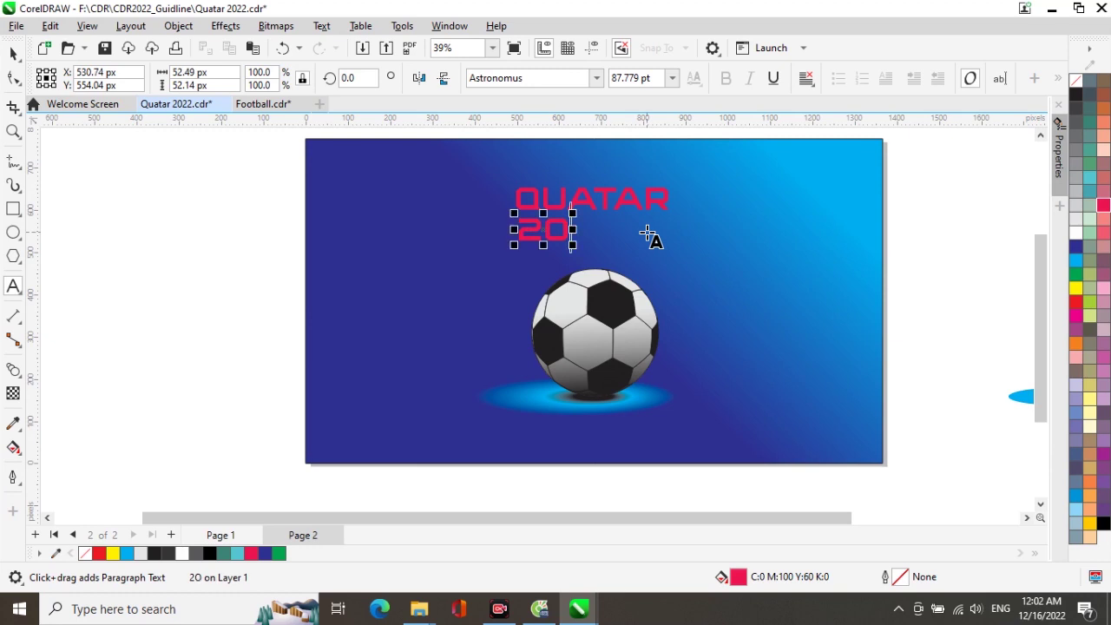
text(22)
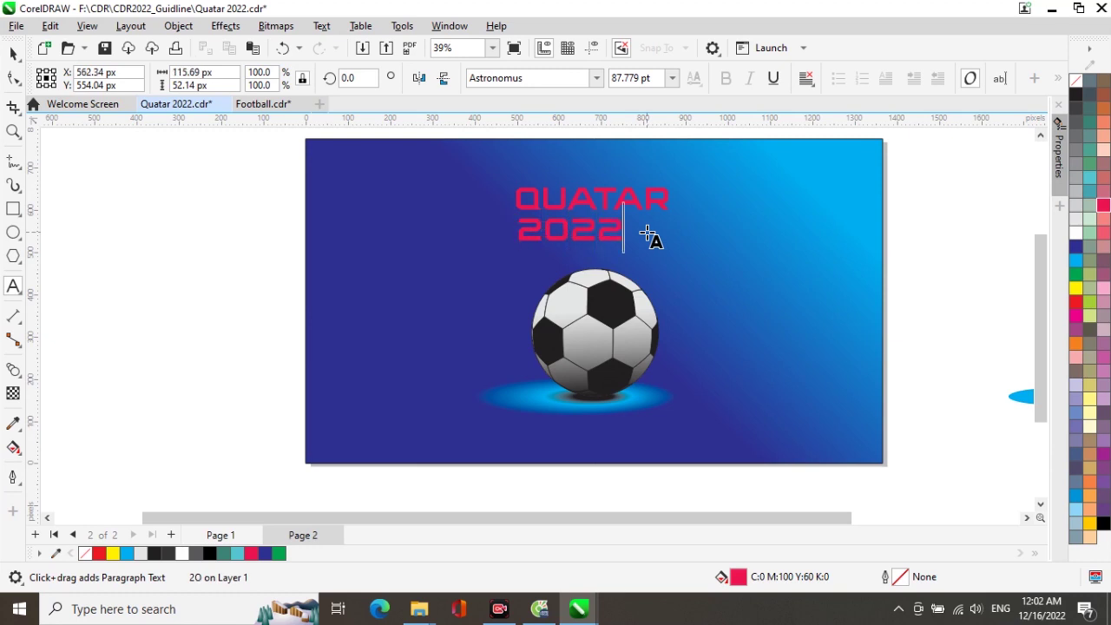
click(13, 54)
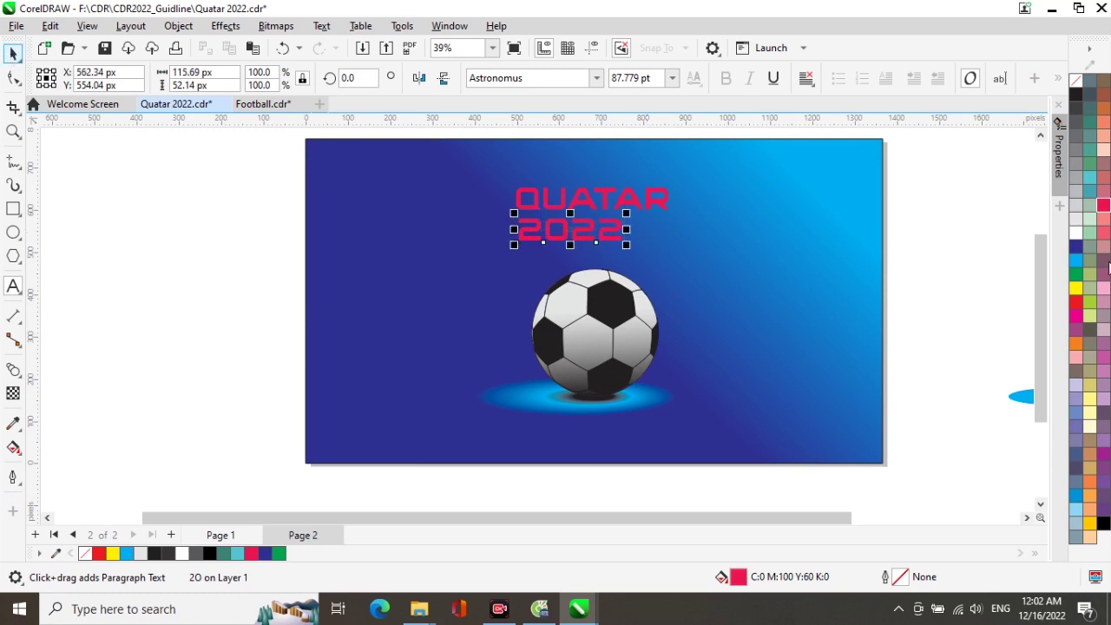
click(1075, 233)
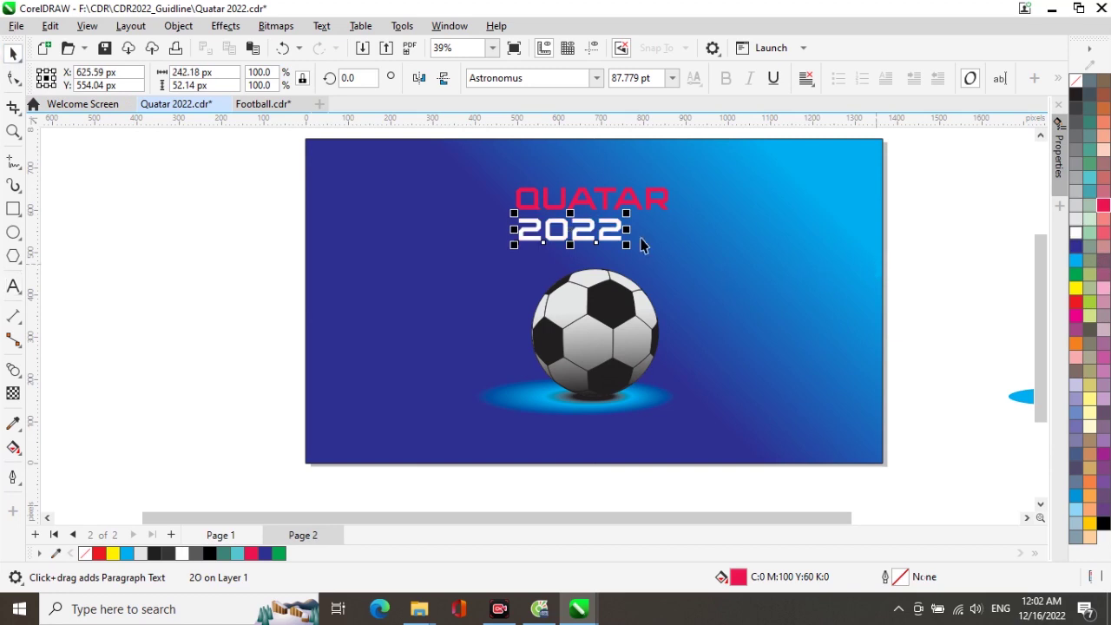
- Centre the 2O22 line and the QUATAR line horizontally on the soccer ball
shift+click(586, 339)
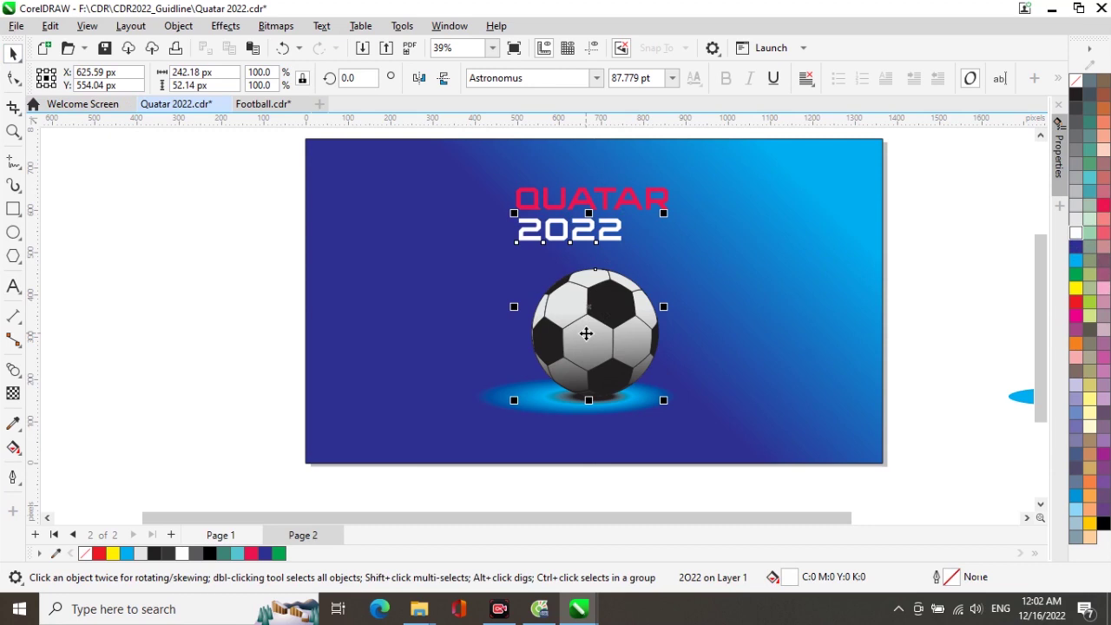
key(c)
click(593, 205)
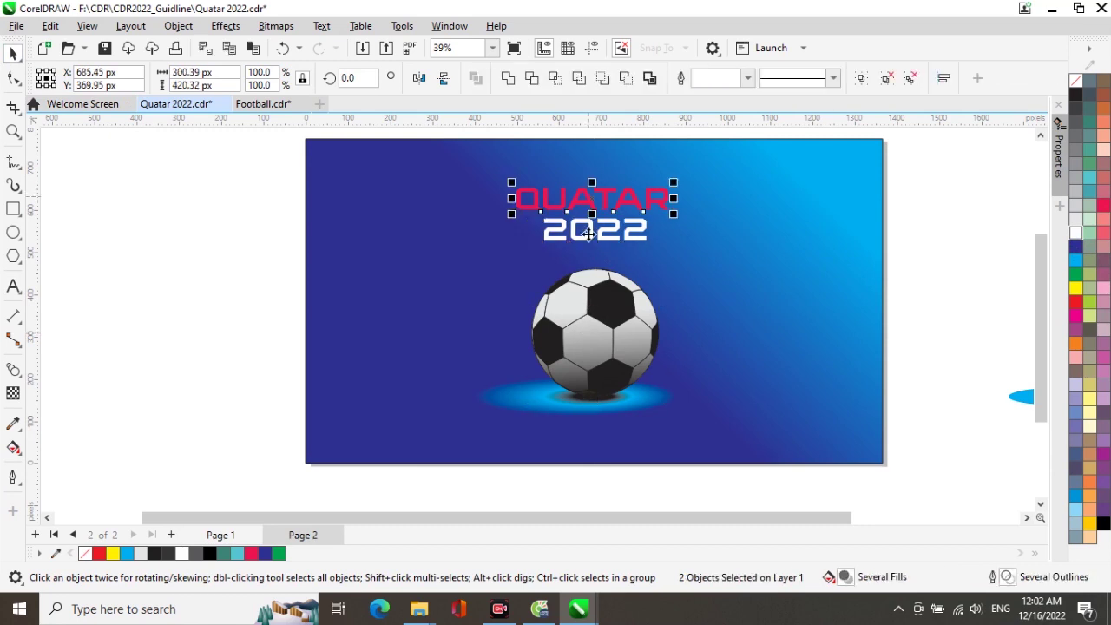
shift+click(592, 326)
key(c)
click(957, 298)
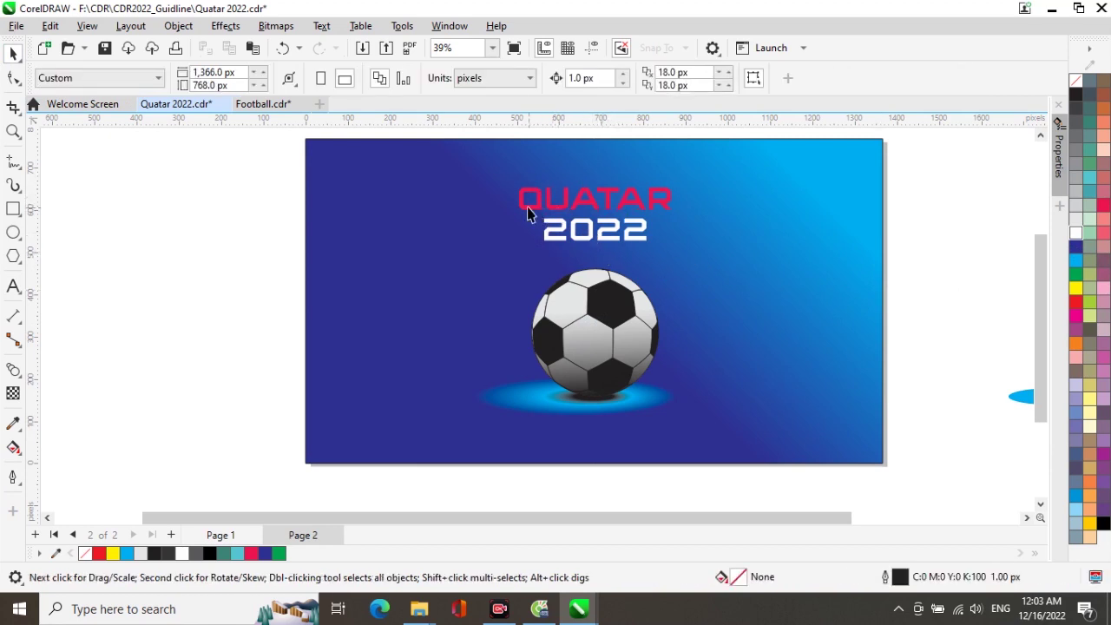
- Scale both text lines together from their centre to about 428 px wide
drag(482, 139, 685, 260)
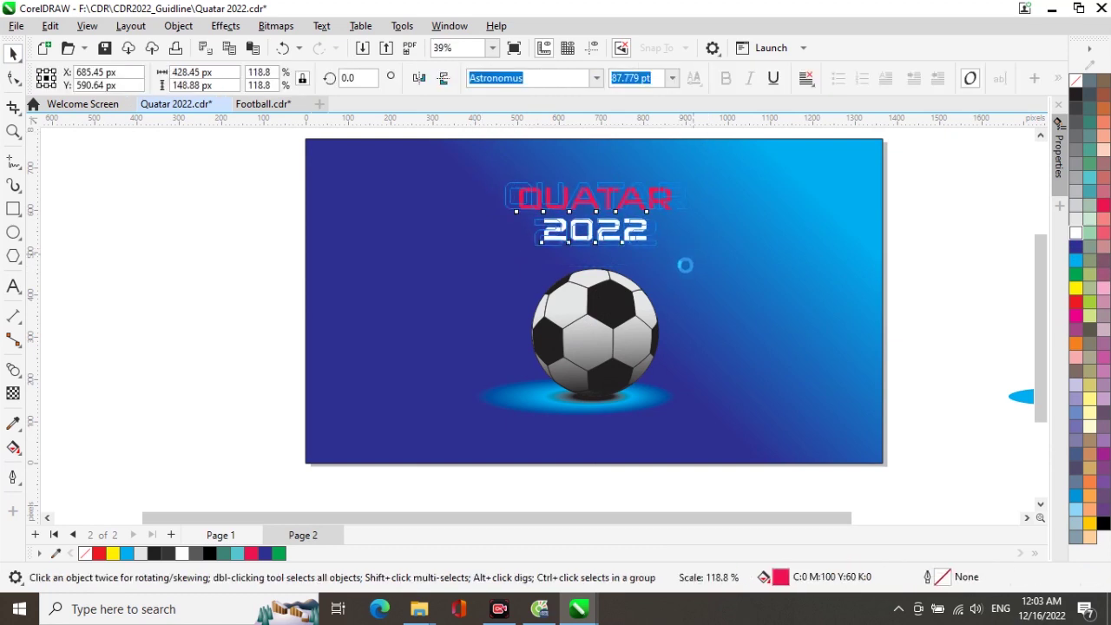
click(957, 258)
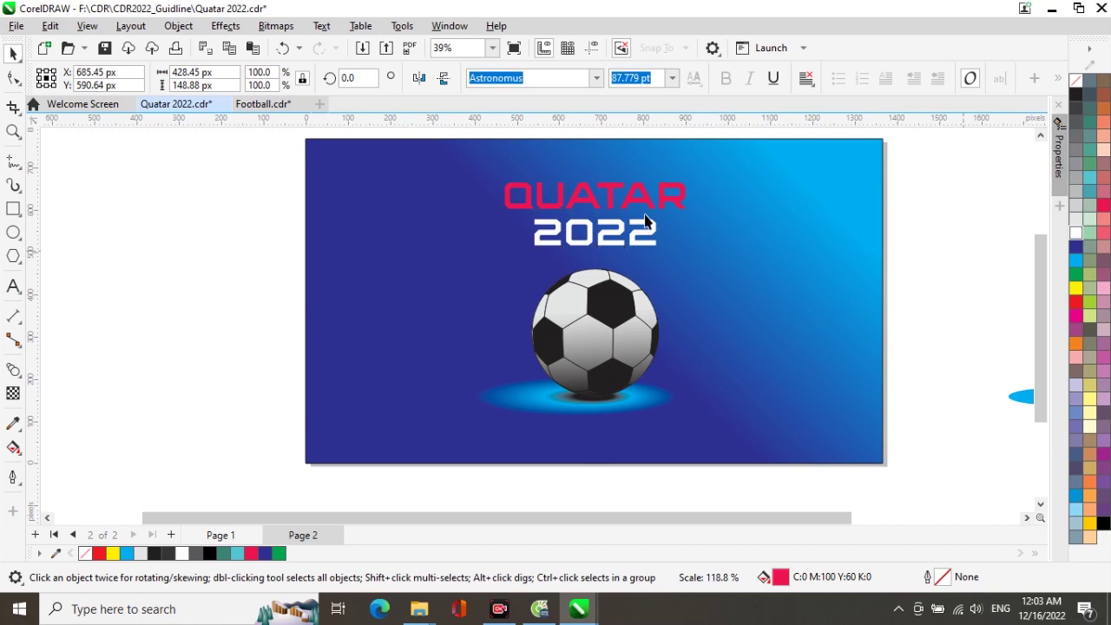
- Apply an outside contour to the QUATAR text
click(506, 205)
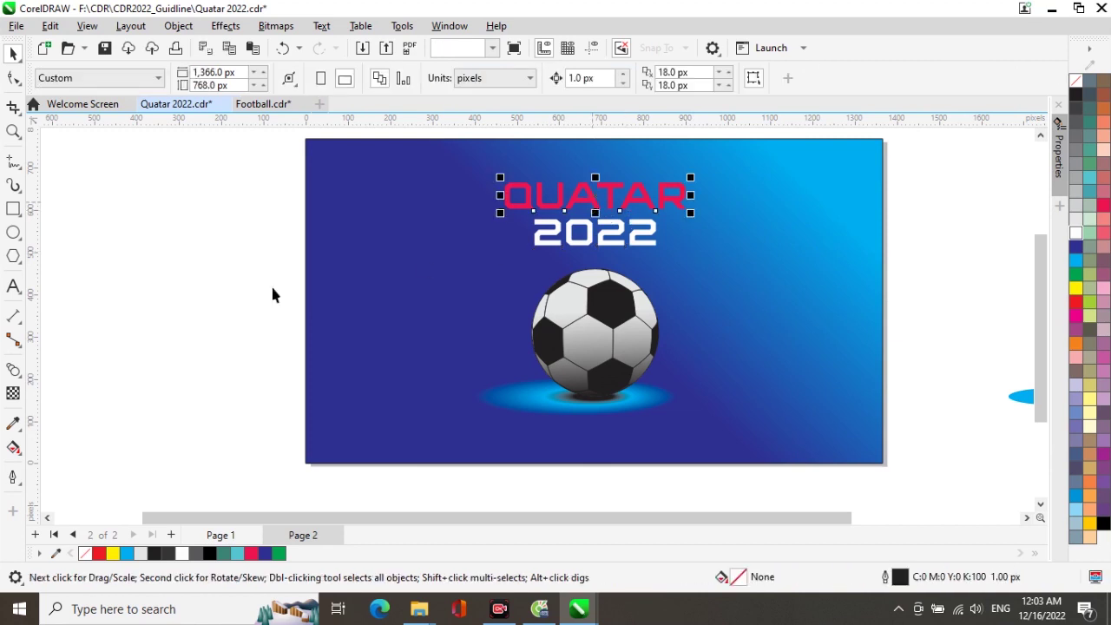
click(15, 373)
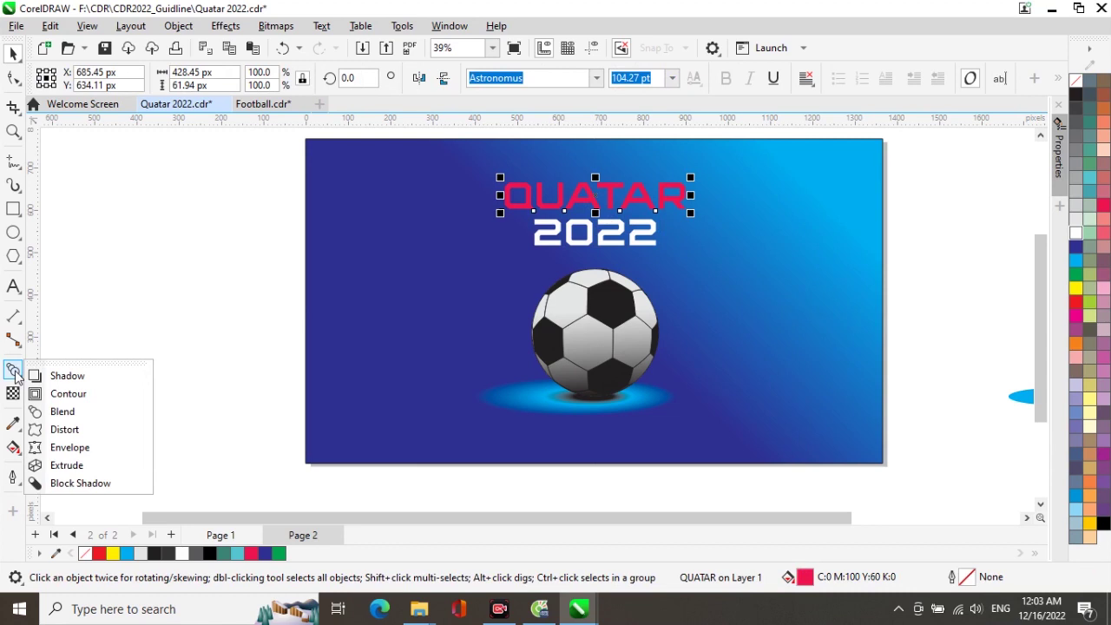
click(45, 397)
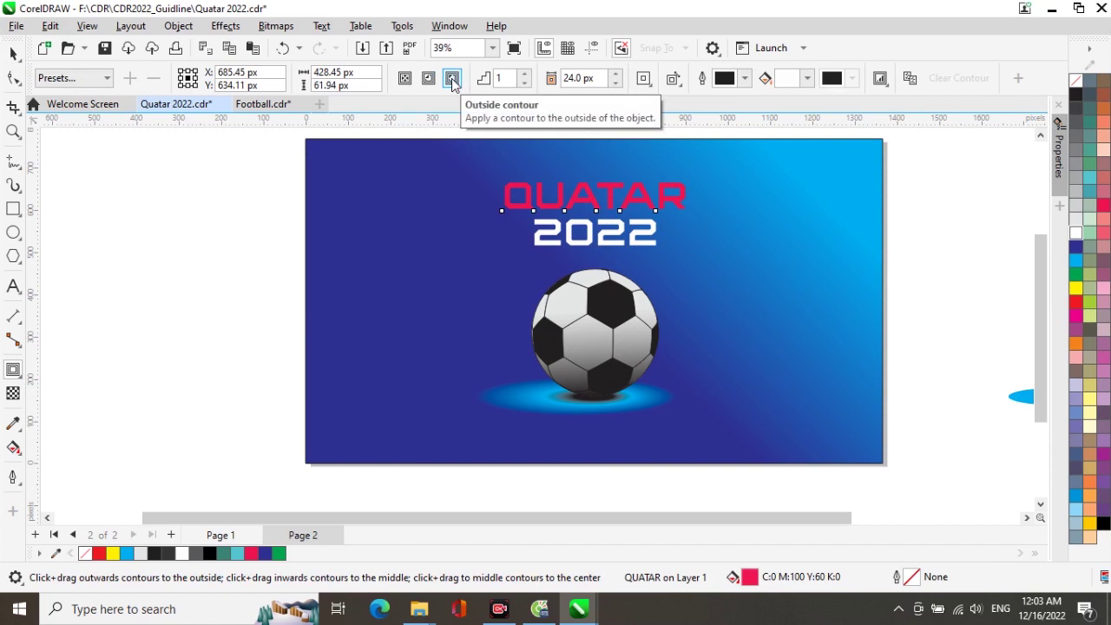
click(452, 80)
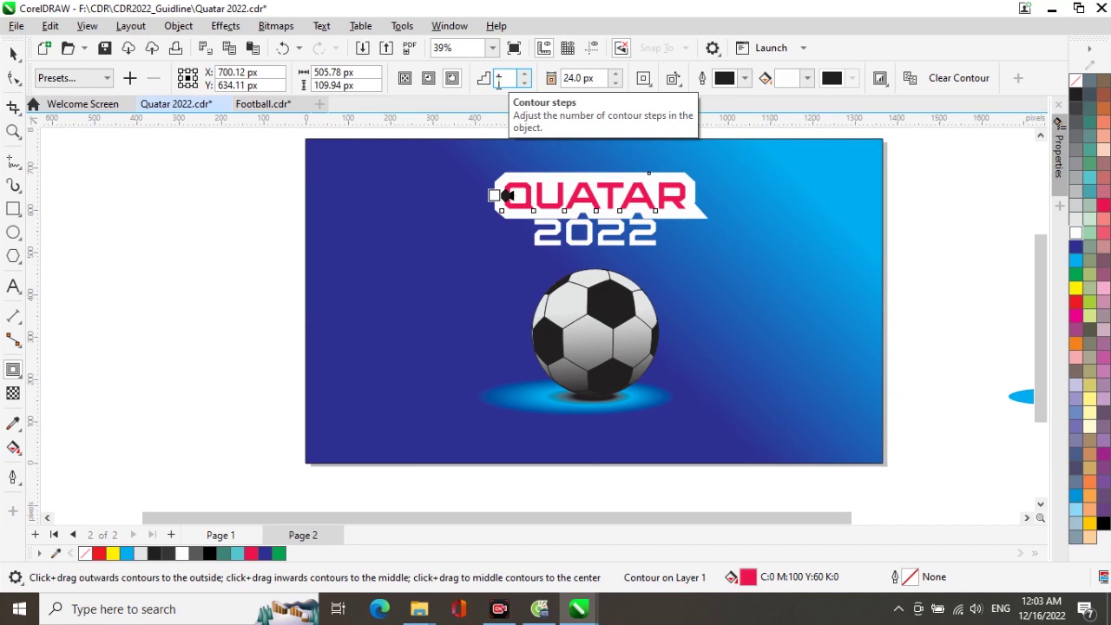
- Set the QUATAR contour's offset to 10 px
click(576, 76)
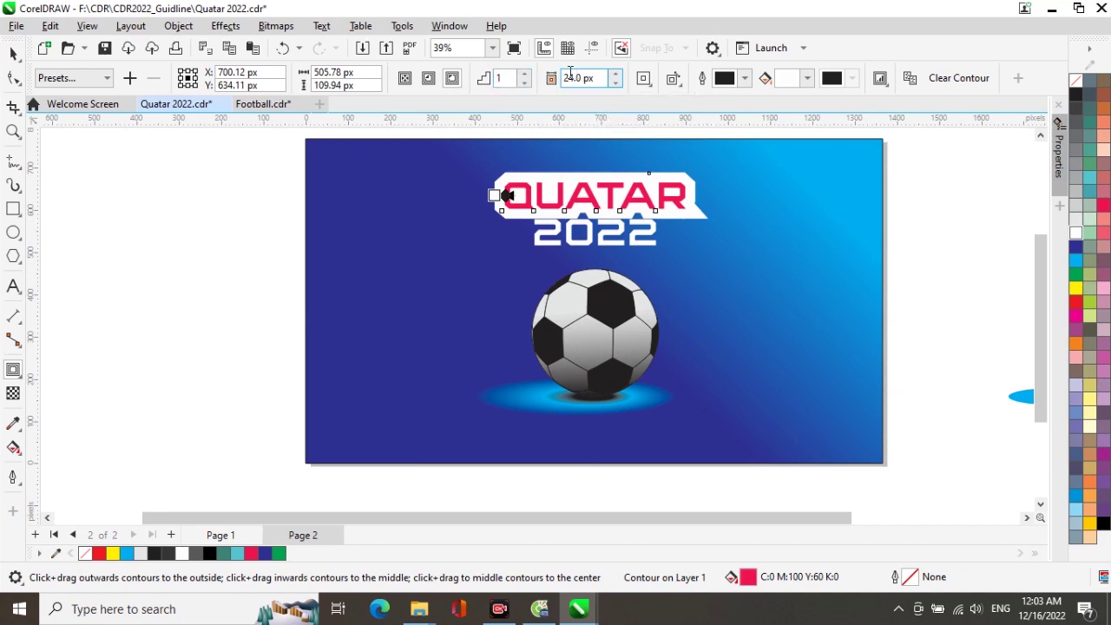
click(615, 83)
click(615, 83)
click(615, 83)
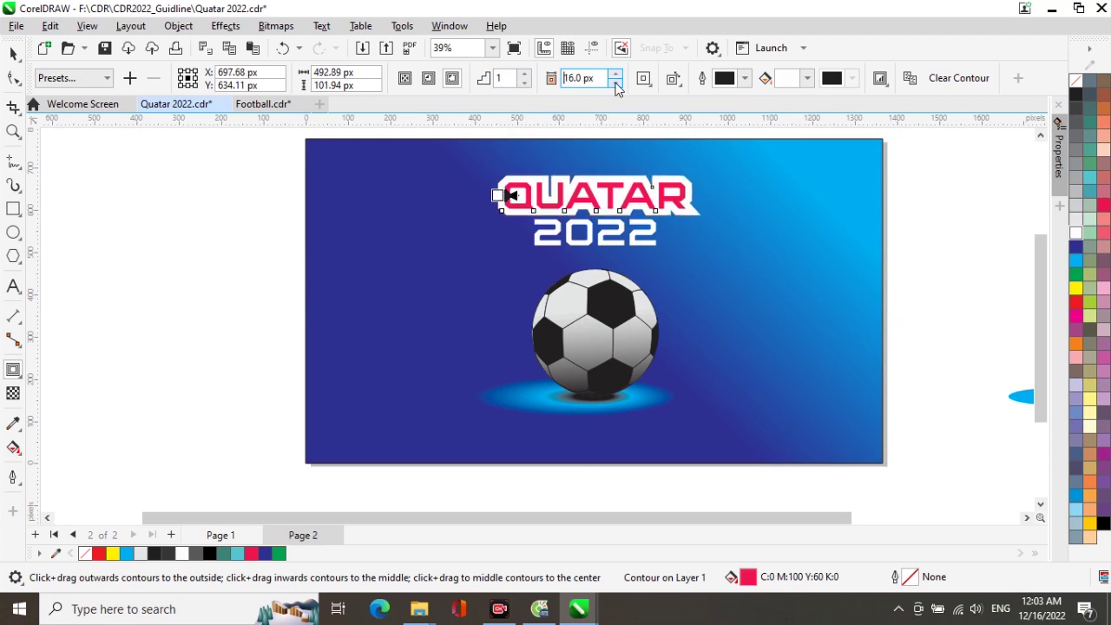
click(616, 84)
click(616, 83)
click(615, 84)
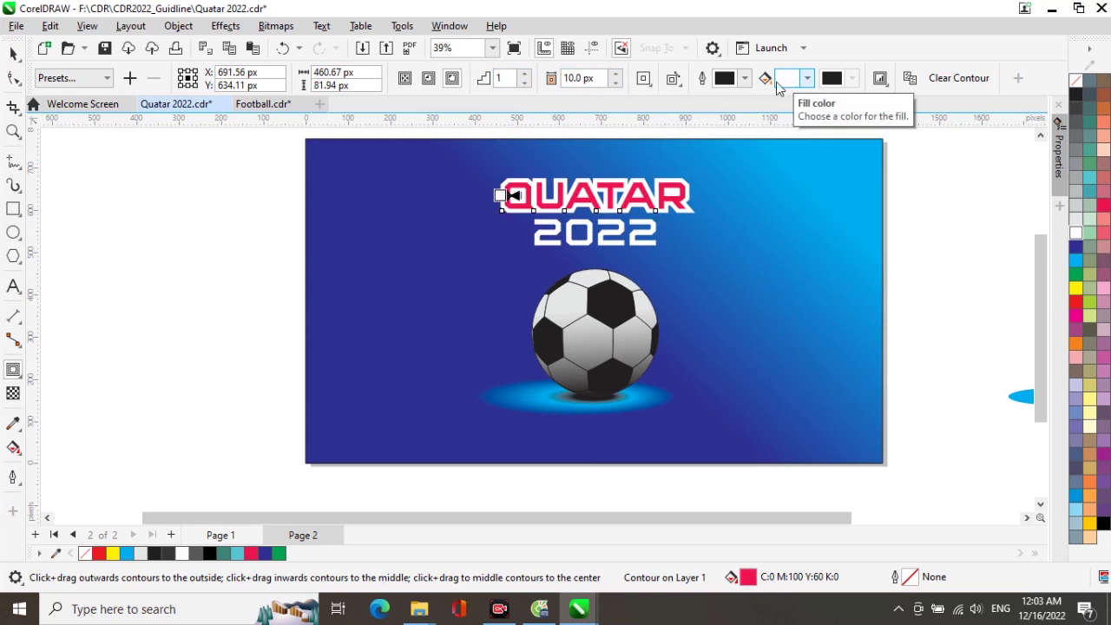
- Set the gradient background rectangle's width to 760 px, keeping its height
click(13, 54)
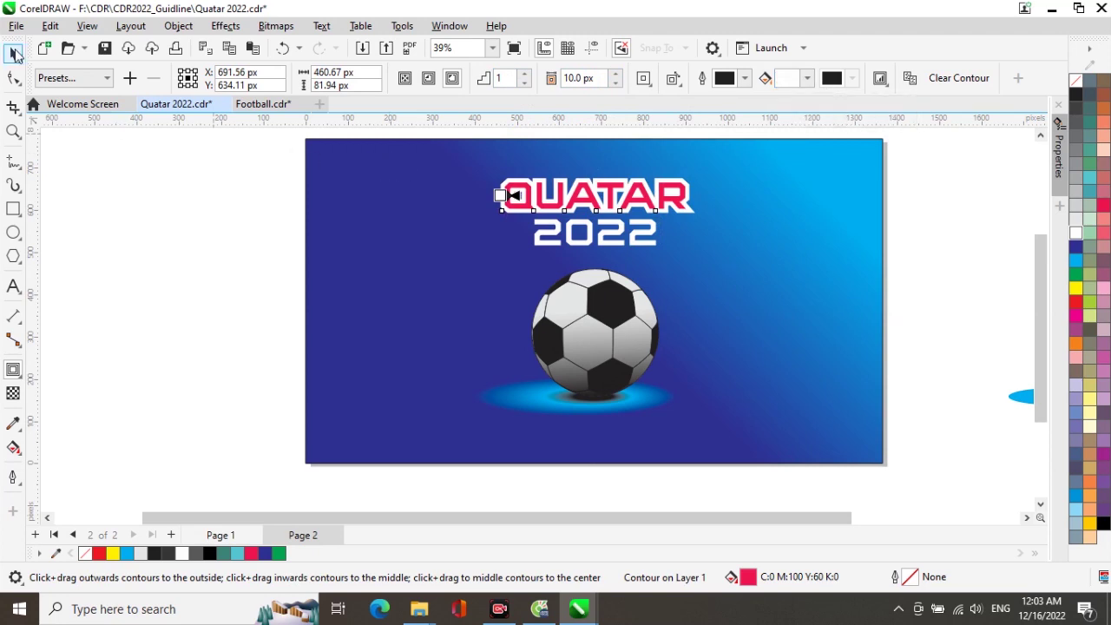
click(138, 249)
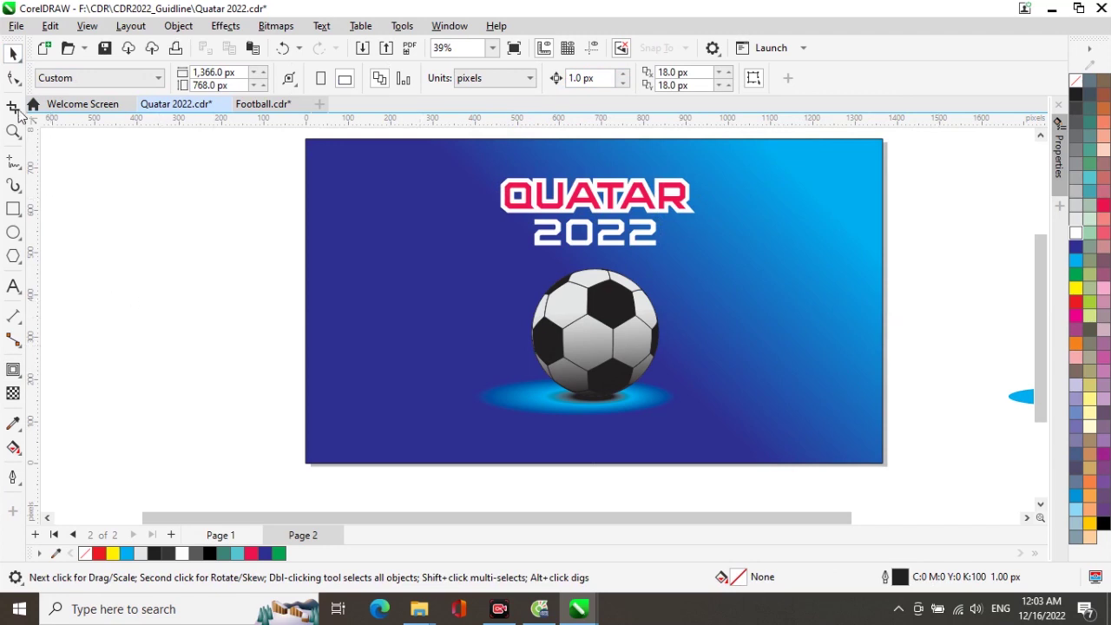
click(352, 285)
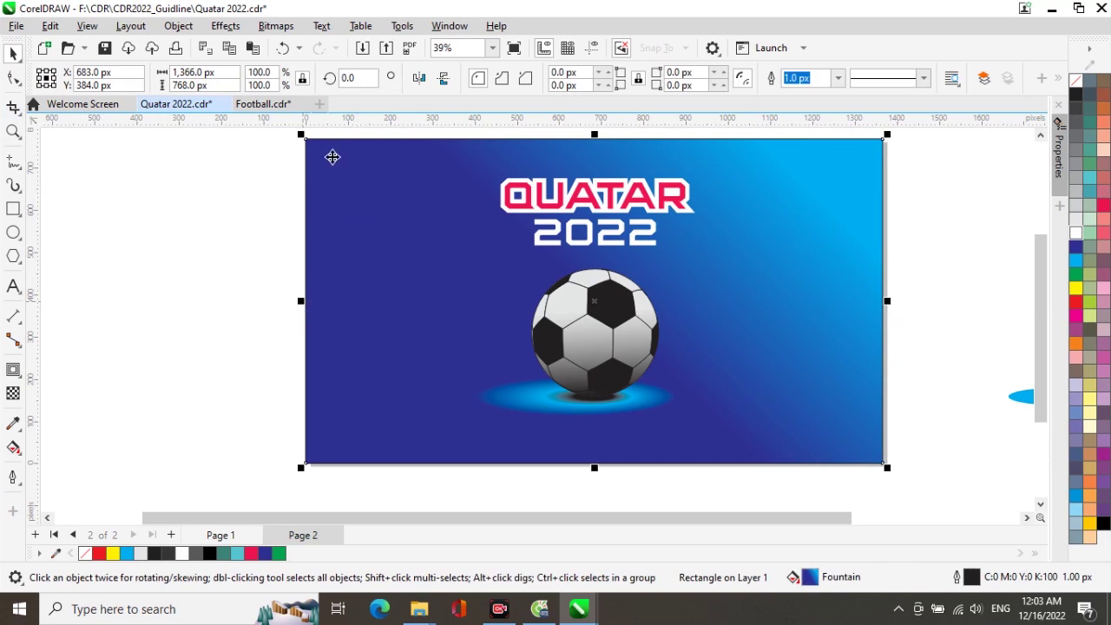
click(177, 85)
key(shift+Tab)
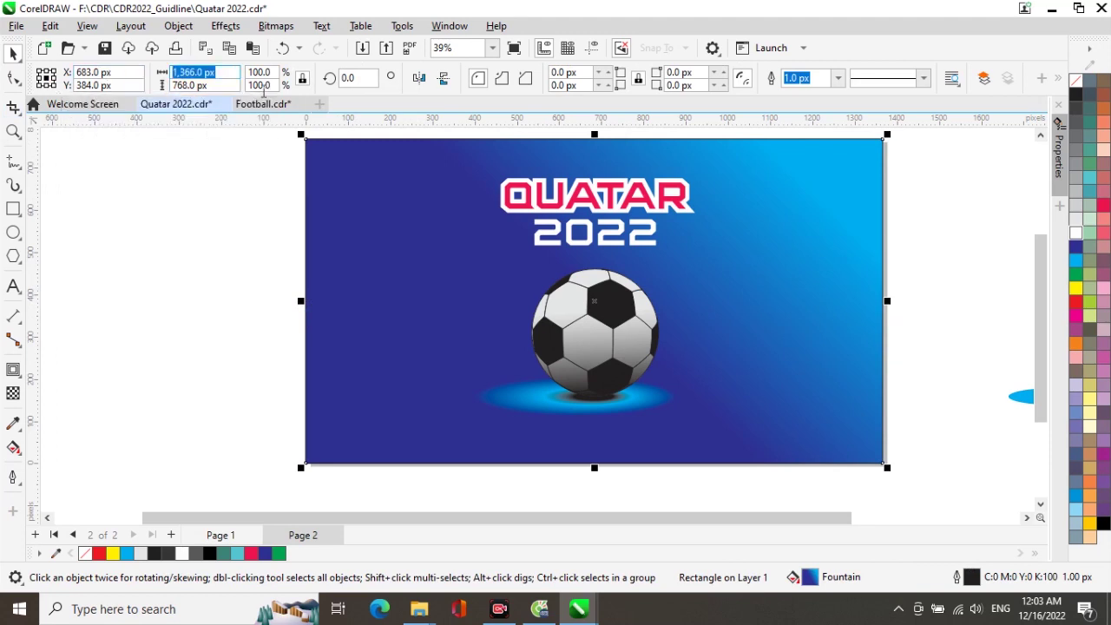
click(301, 80)
double_click(191, 73)
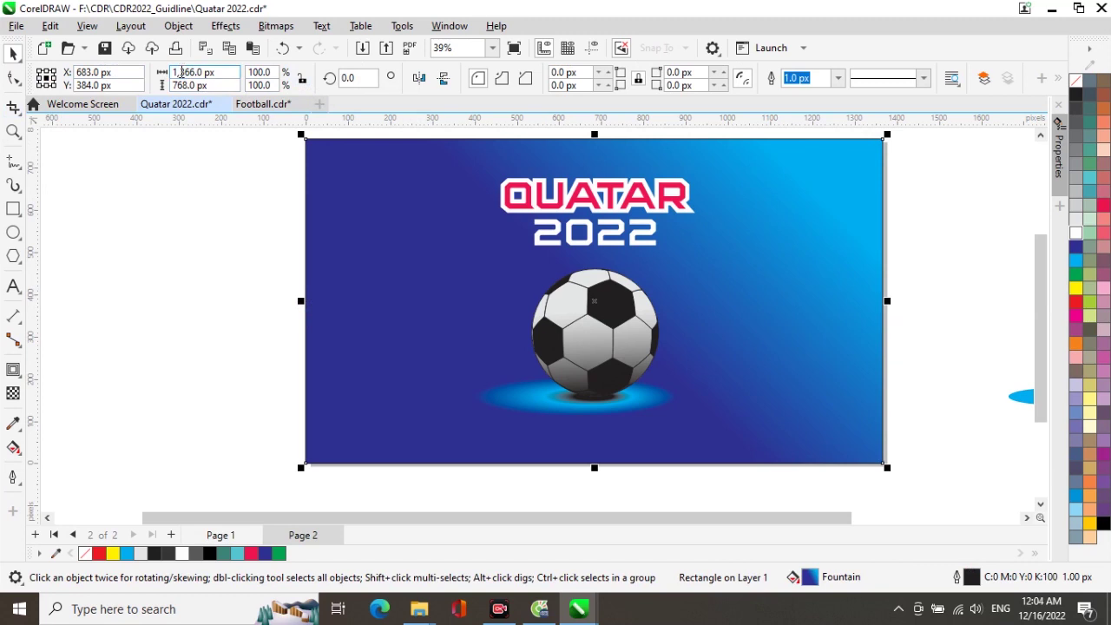
text(7)
key(Return)
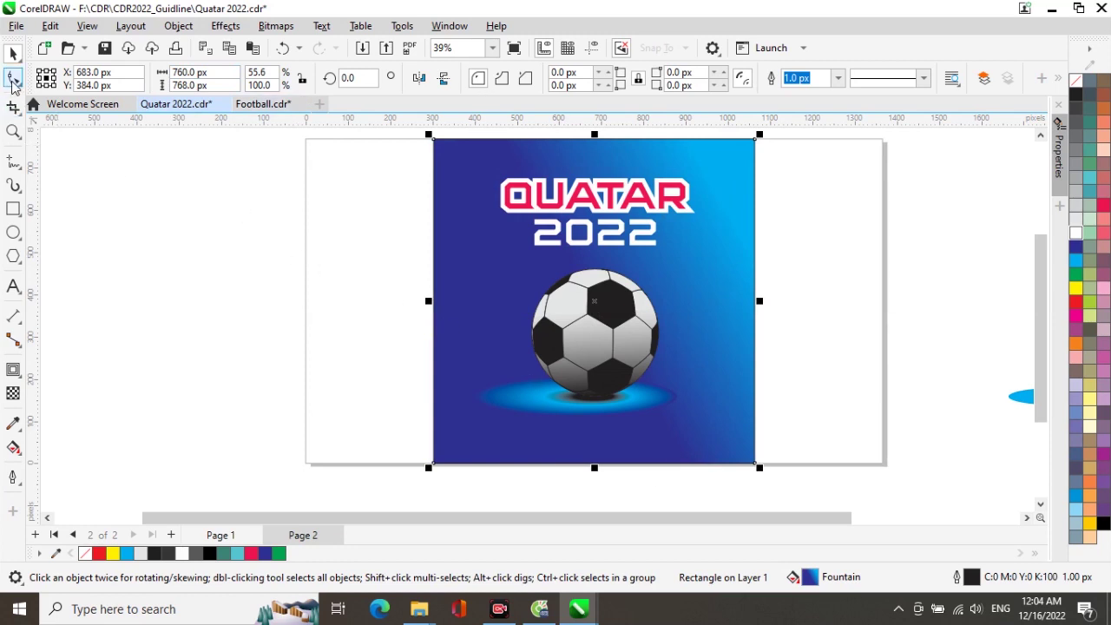
- Round the background rectangle's upper-left corner to 380 px and its opposite lower-right corner to about 323 px
click(13, 80)
drag(434, 140, 442, 153)
drag(412, 331, 812, 410)
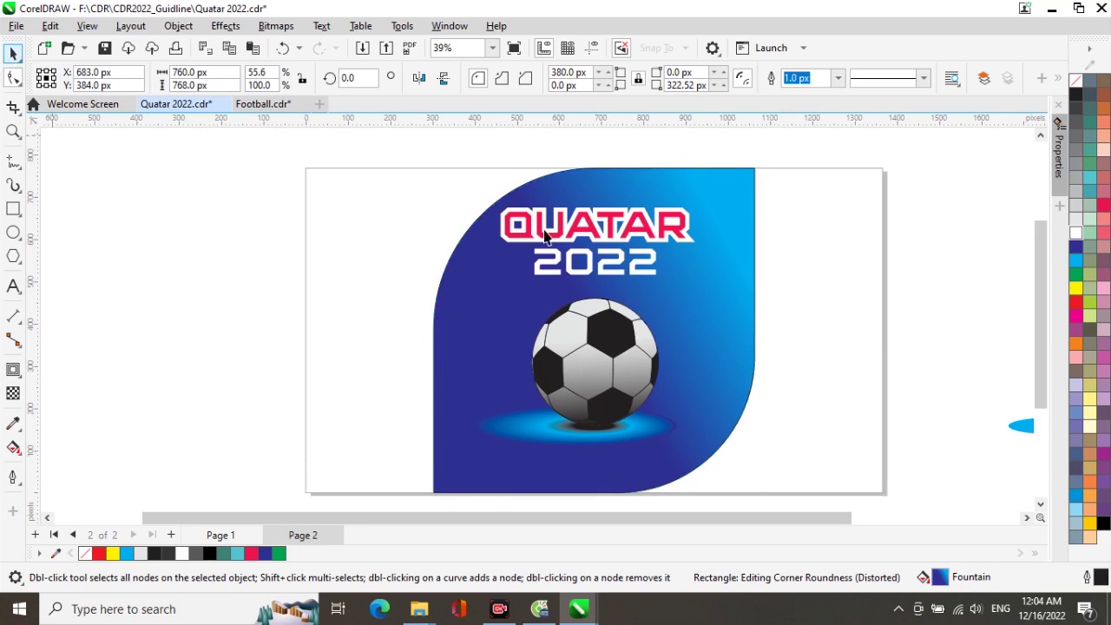
key(space)
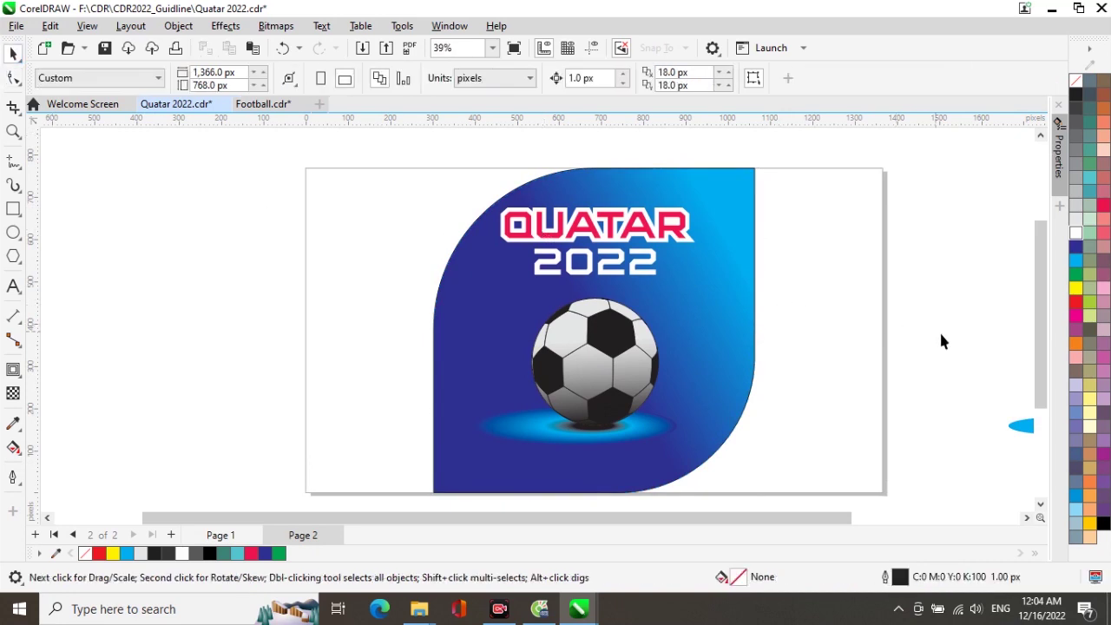
drag(898, 358, 891, 303)
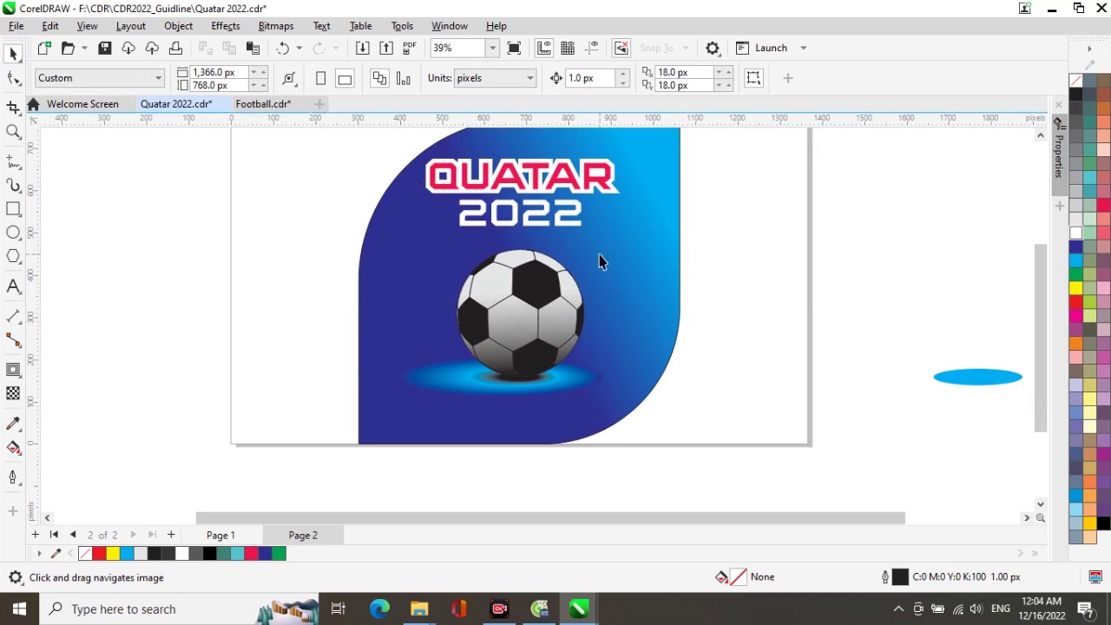
scroll(601, 260, down, 1)
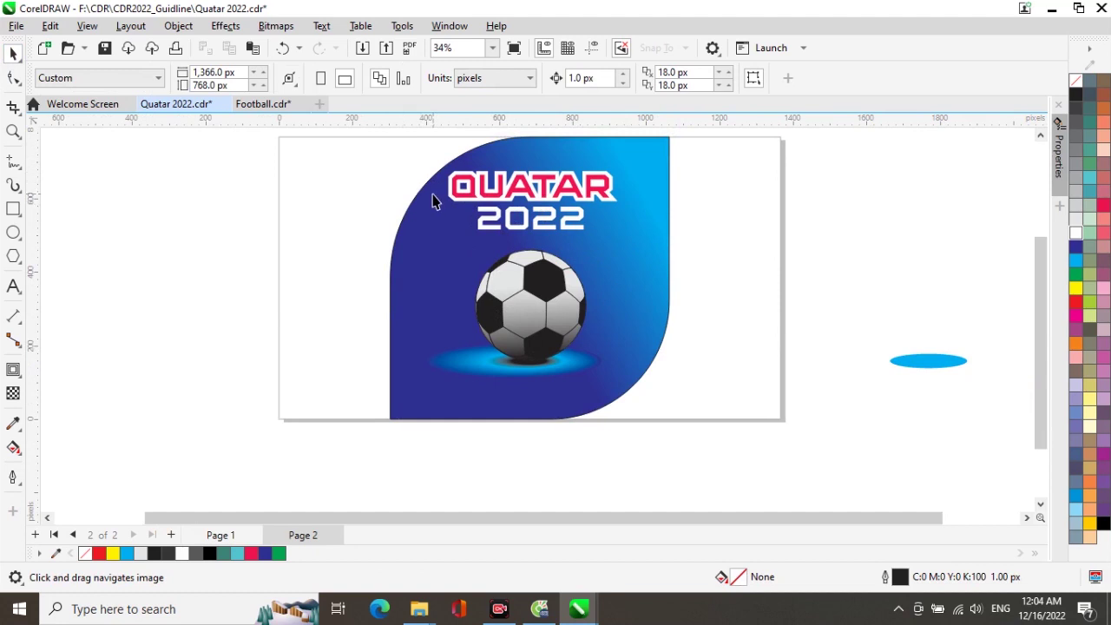
drag(398, 154, 687, 399)
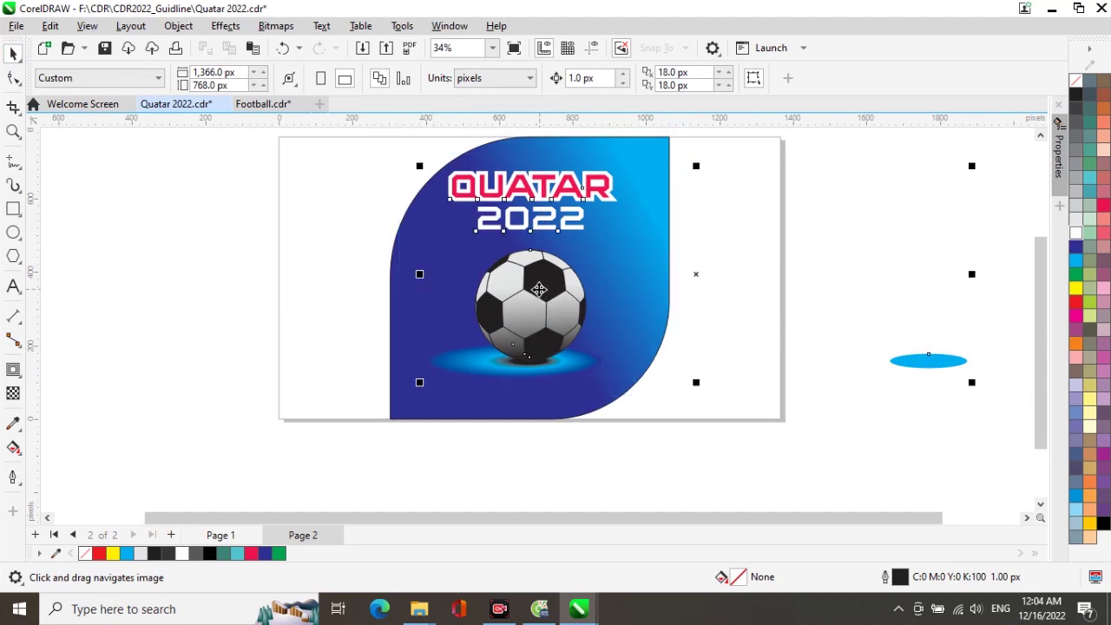
click(940, 393)
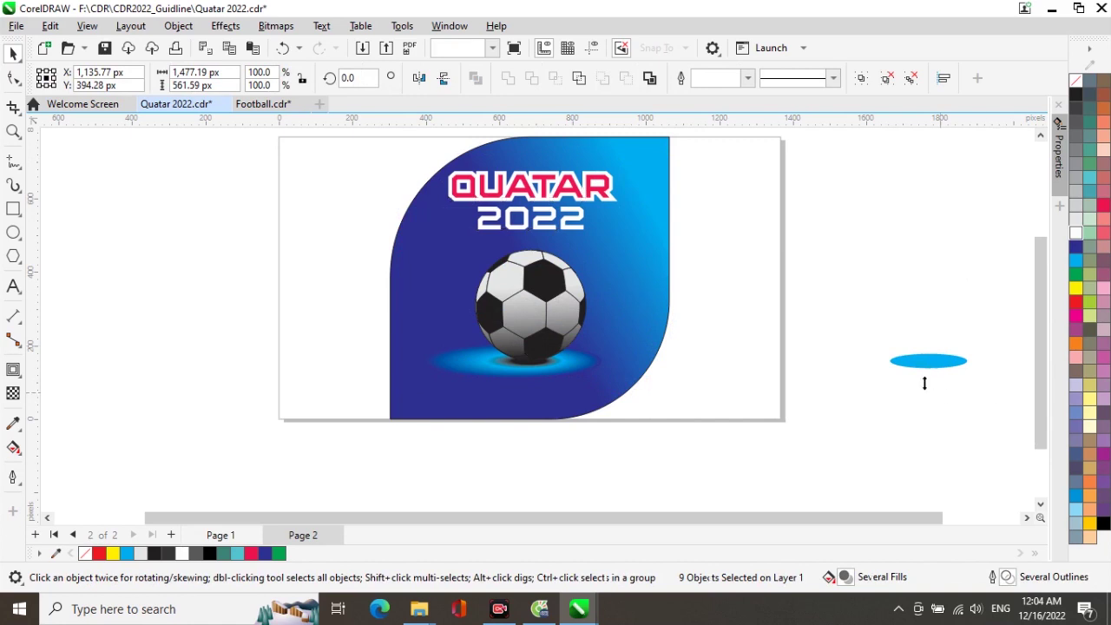
click(926, 371)
click(905, 402)
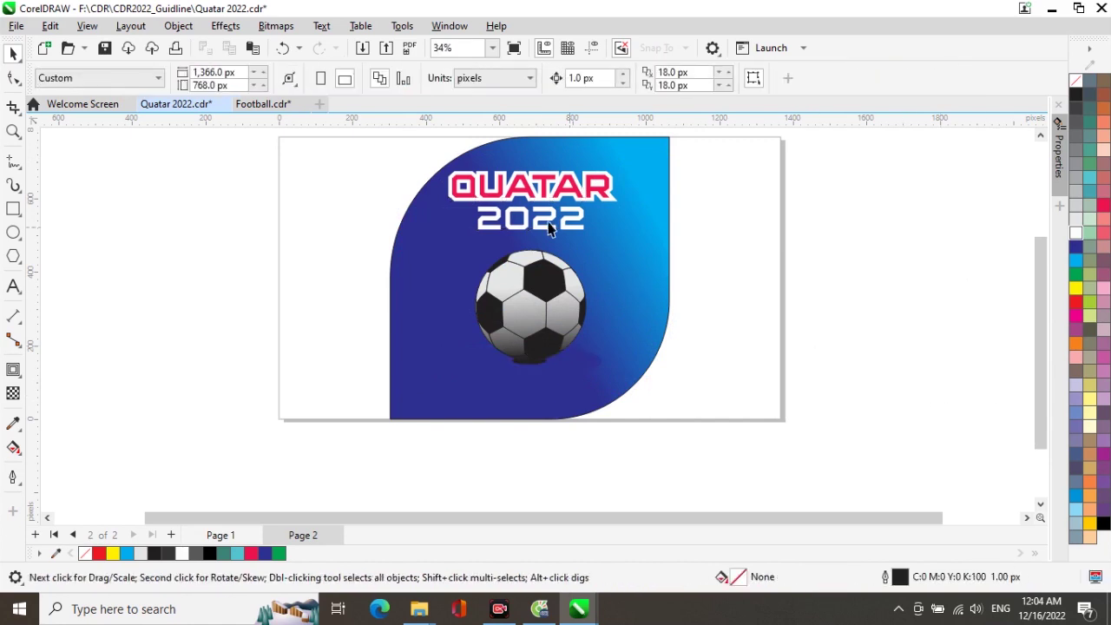
drag(393, 152, 699, 375)
key(ctrl+z)
key(ctrl+l)
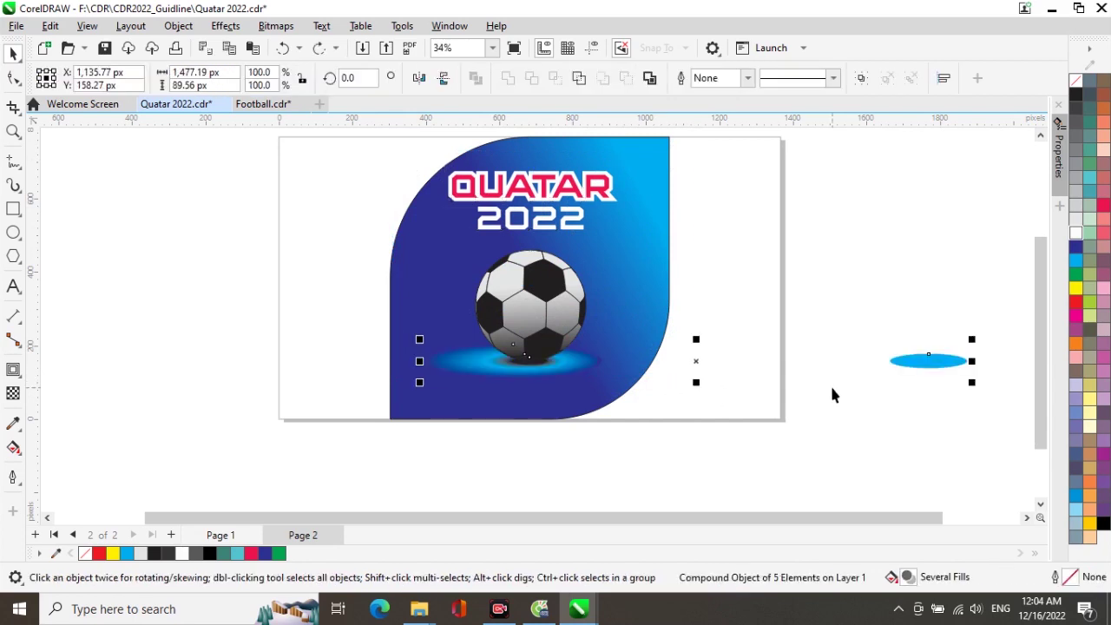
- Round the background rectangle's lower-right corner to 380 px
key(Tab)
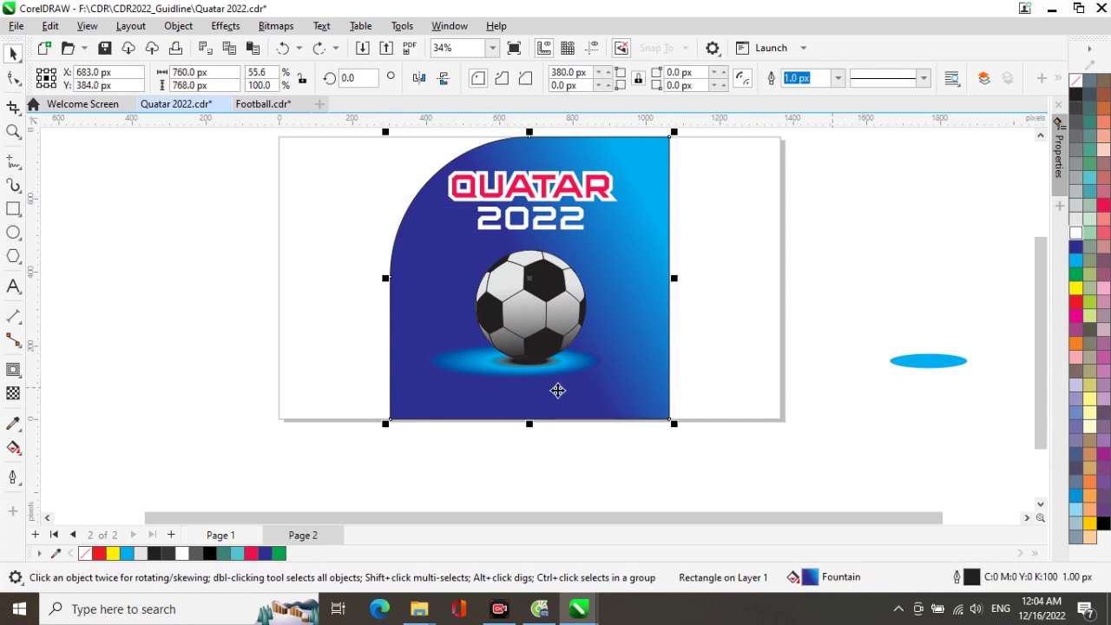
click(13, 78)
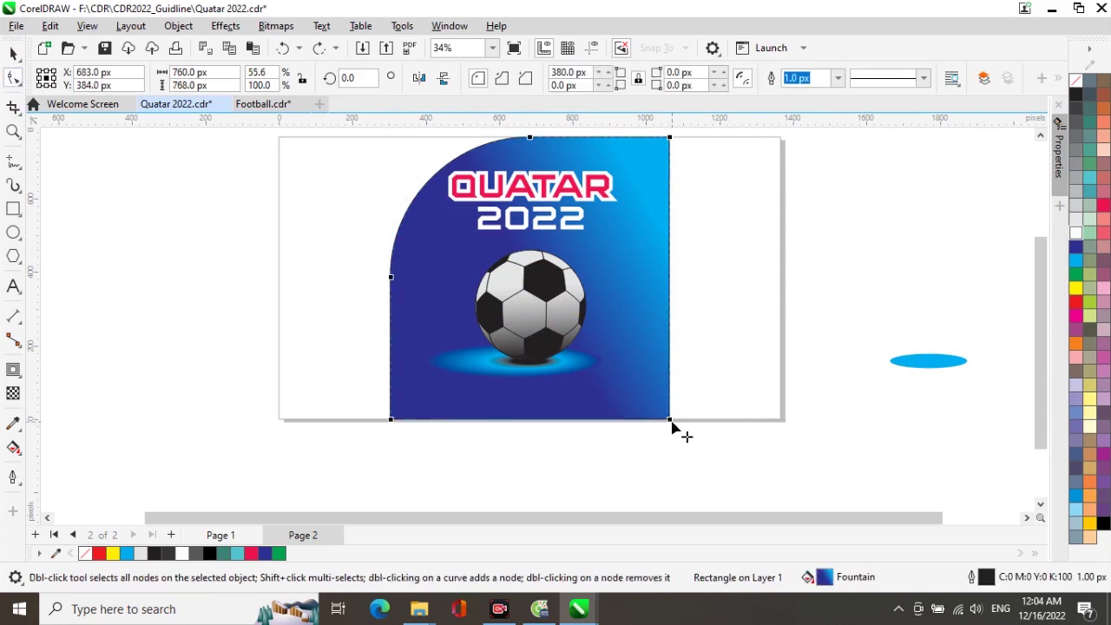
mouse_move(669, 420)
mouse_down()
mouse_move(664, 340)
mouse_move(678, 410)
mouse_up()
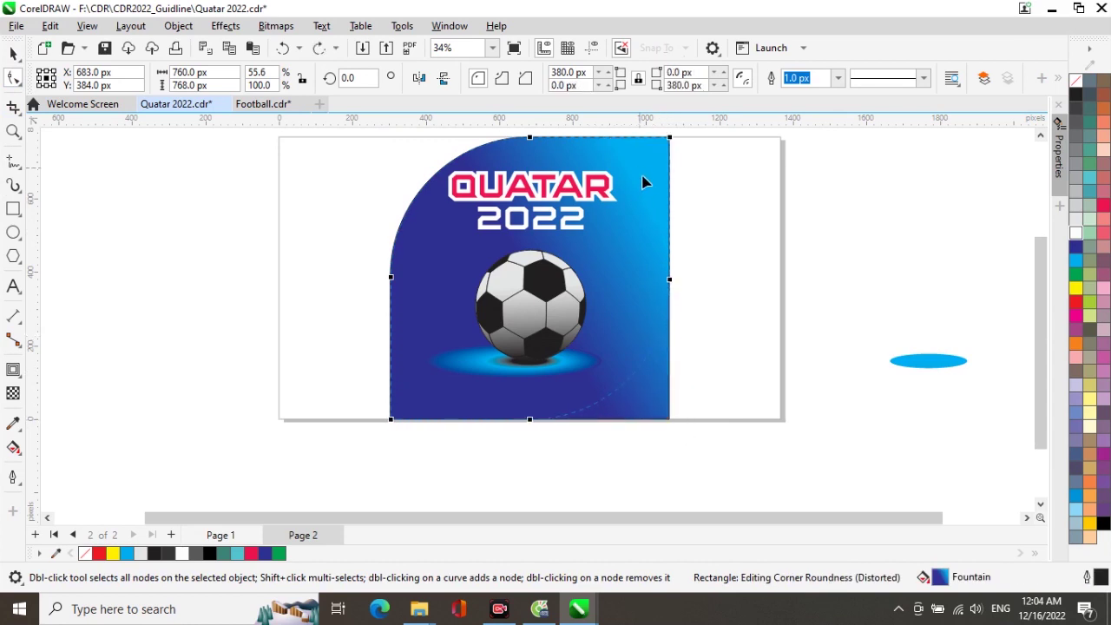
key(space)
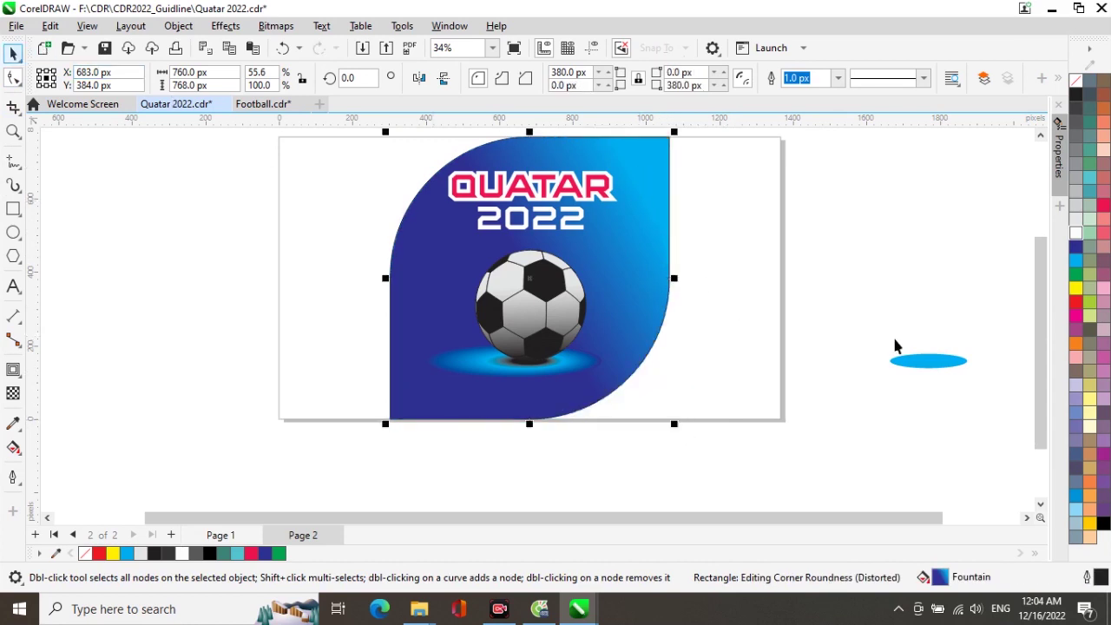
- Move the stray blue ellipse onto the glow under the ball and shift the title, ball and shadow down about 38 px
click(920, 362)
drag(920, 361, 531, 364)
click(842, 372)
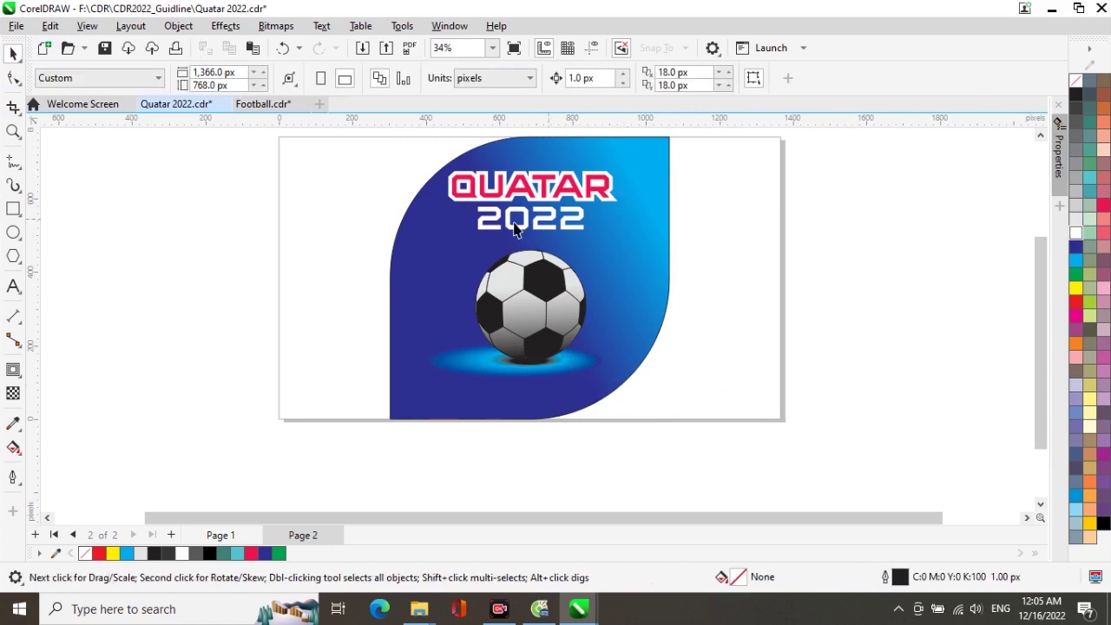
drag(389, 160, 752, 417)
drag(542, 285, 539, 292)
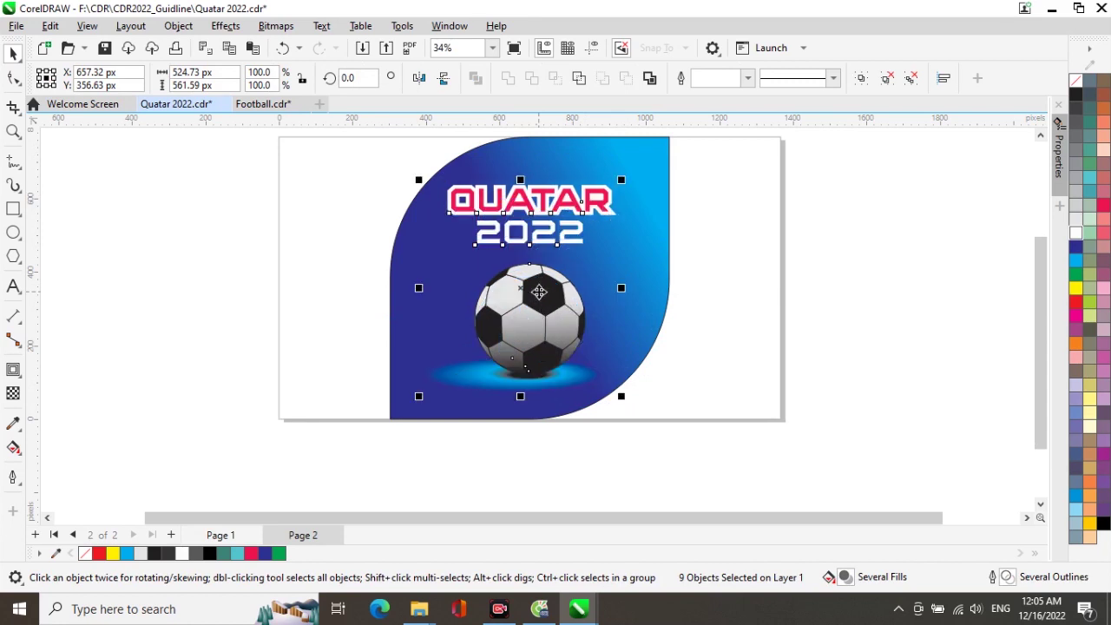
- Scale the QUATAR and 2022 lines together to about 405 px wide and centre them horizontally on the ball
drag(386, 161, 668, 260)
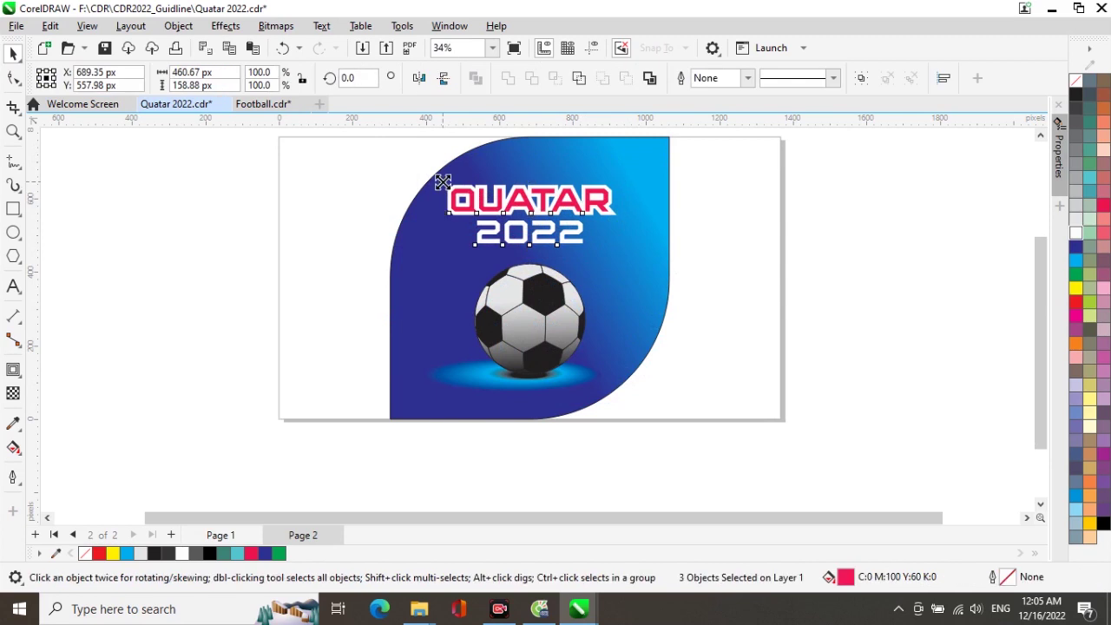
drag(443, 180, 452, 185)
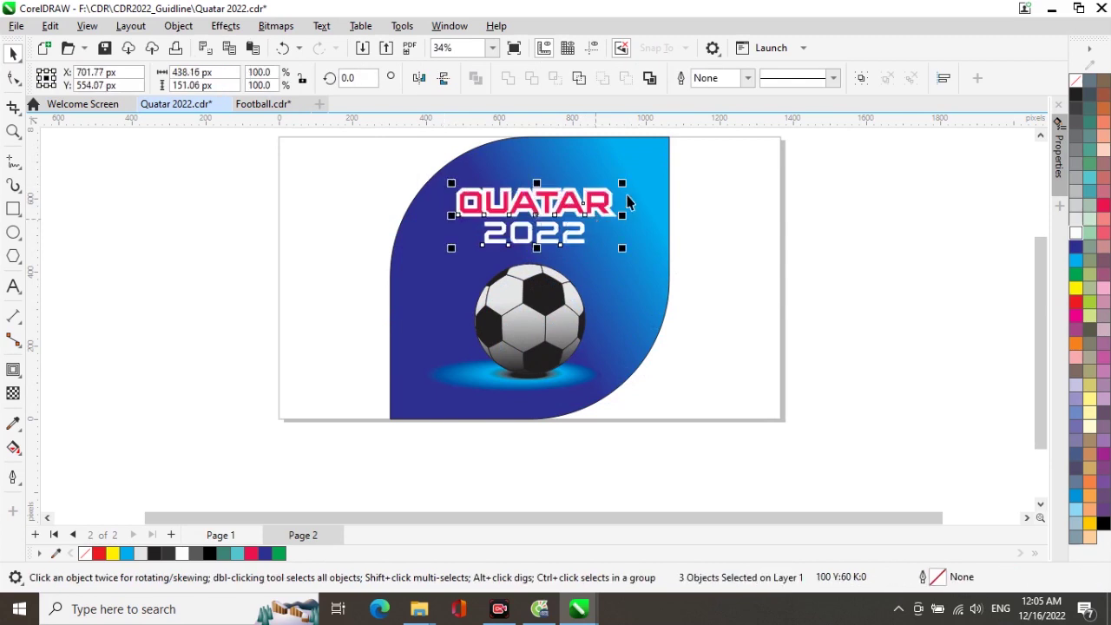
drag(622, 183, 612, 186)
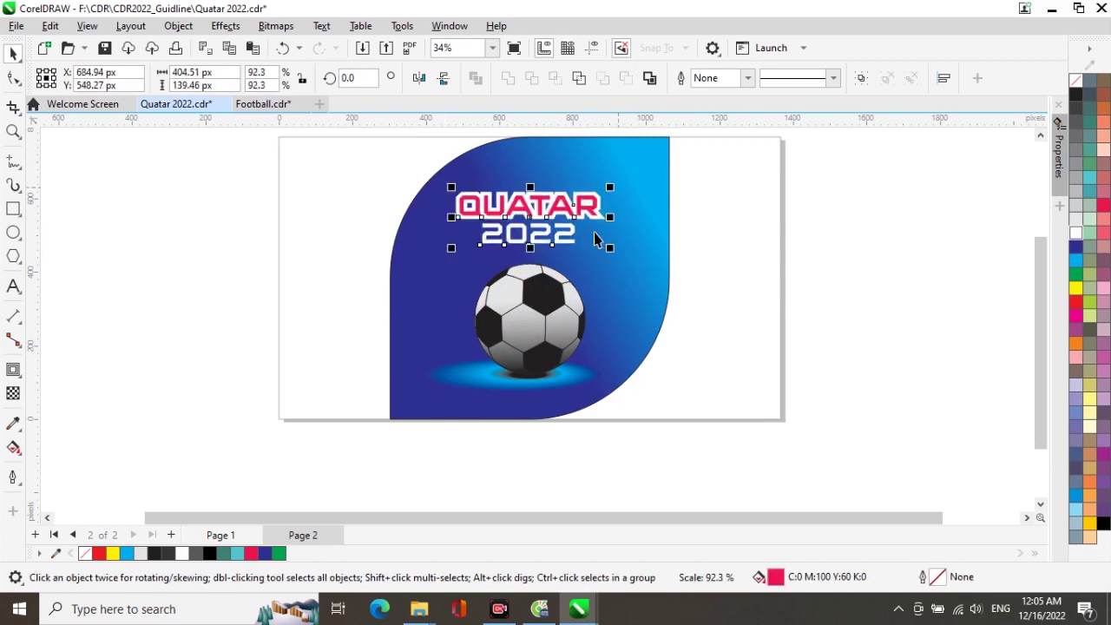
shift+click(535, 319)
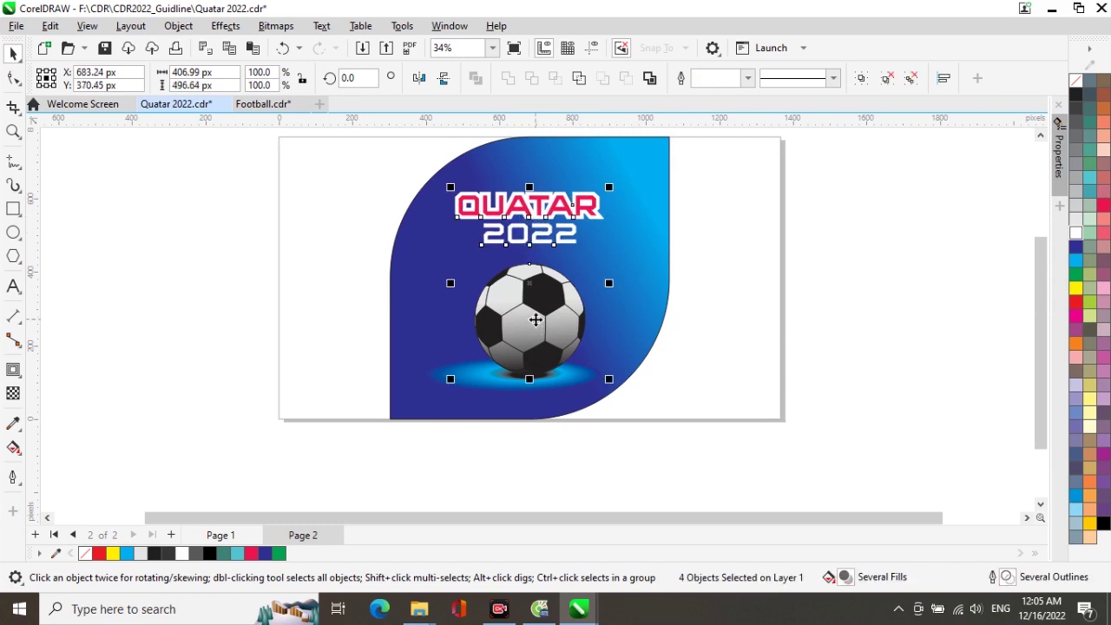
click(784, 315)
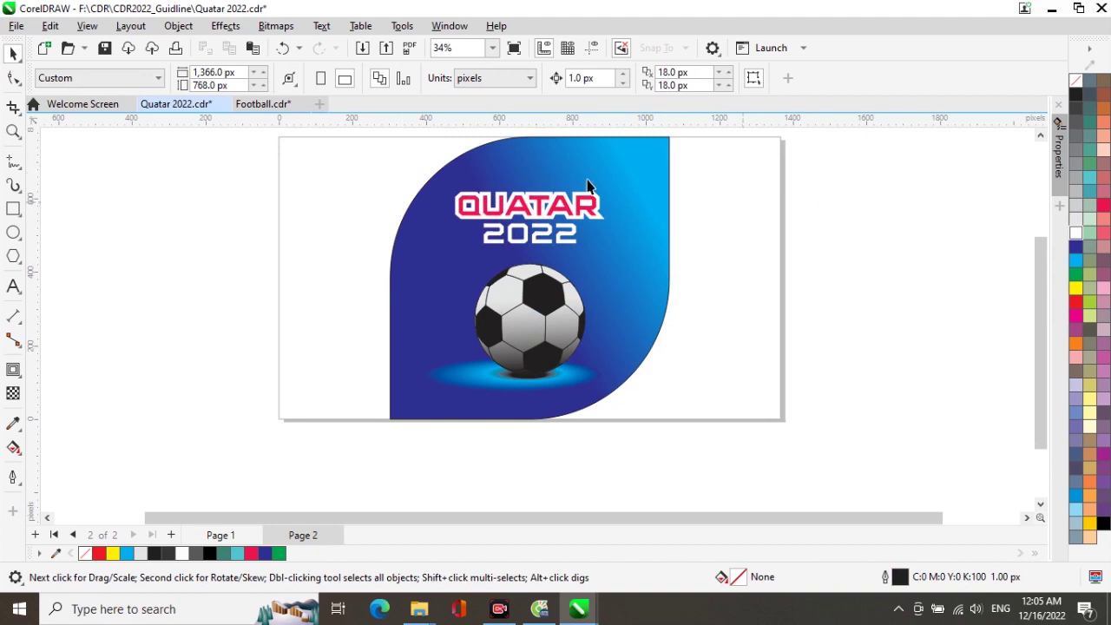
- Autofit the page to the artwork with a 0 px margin
click(288, 80)
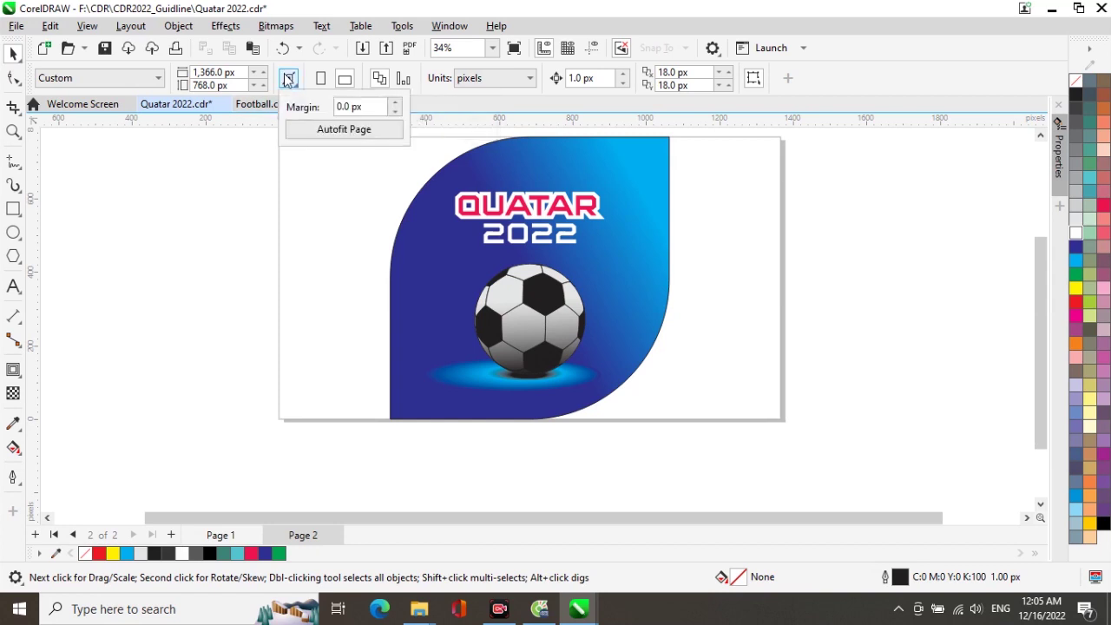
click(337, 130)
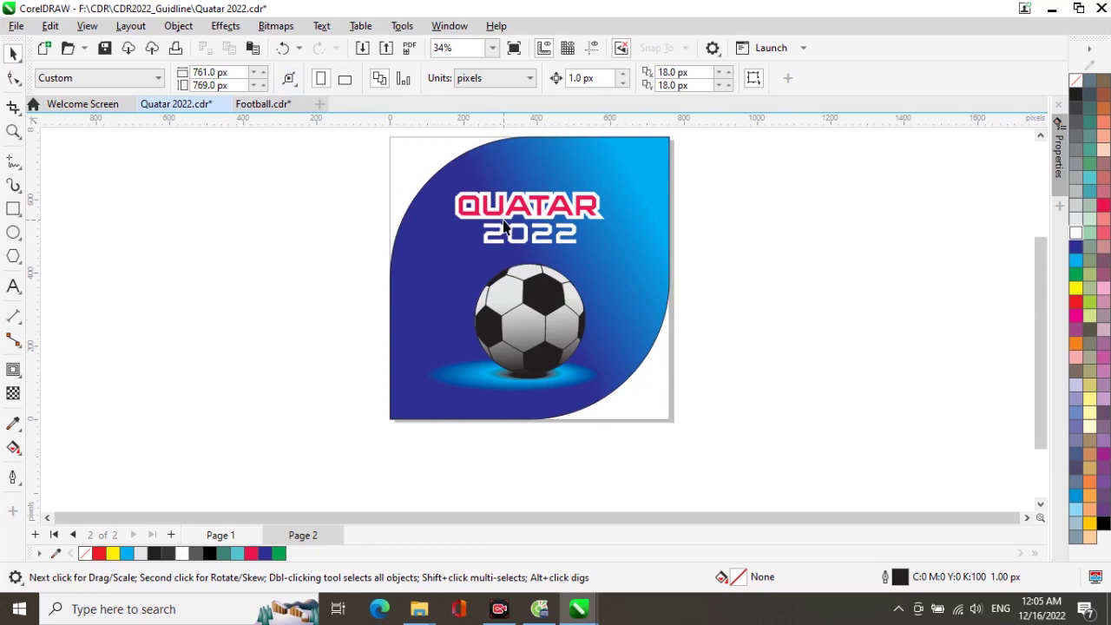
scroll(503, 226, up, 1)
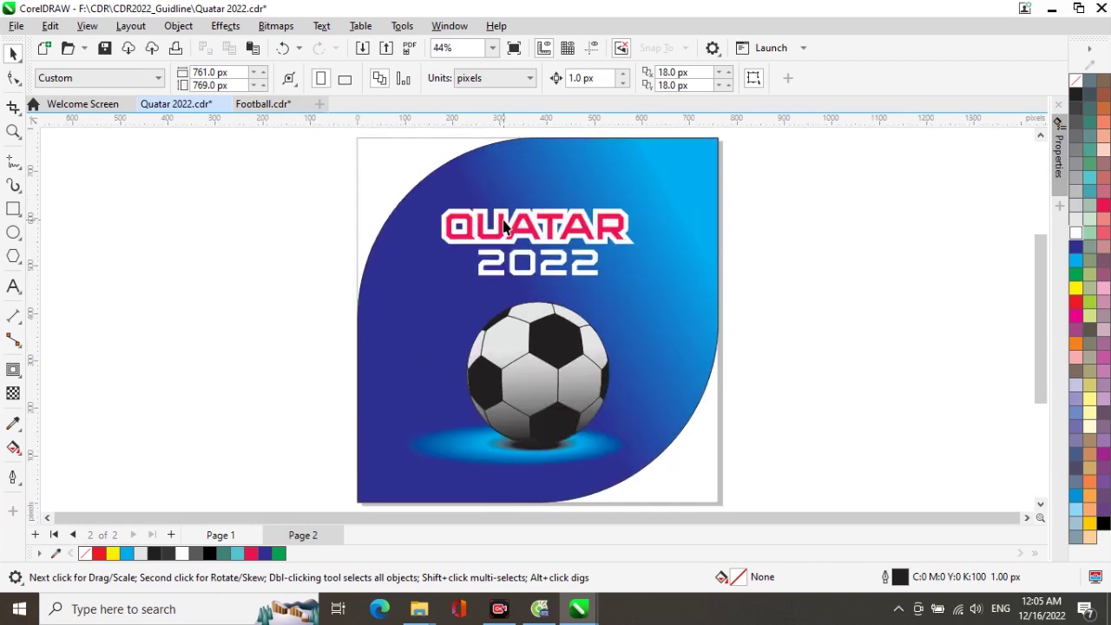